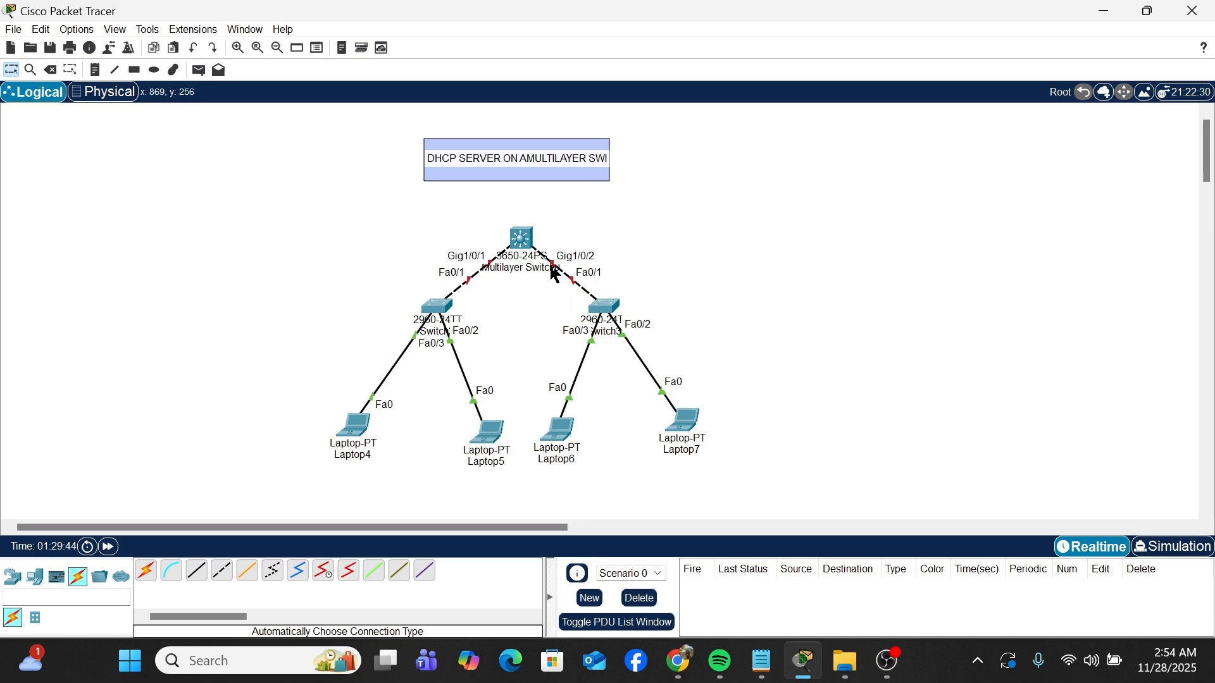
Step: Install an AC-POWER-SUPPLY module in the first empty power slot of the multilayer switch
{"action": "left_click", "coordinate": [523, 242]}
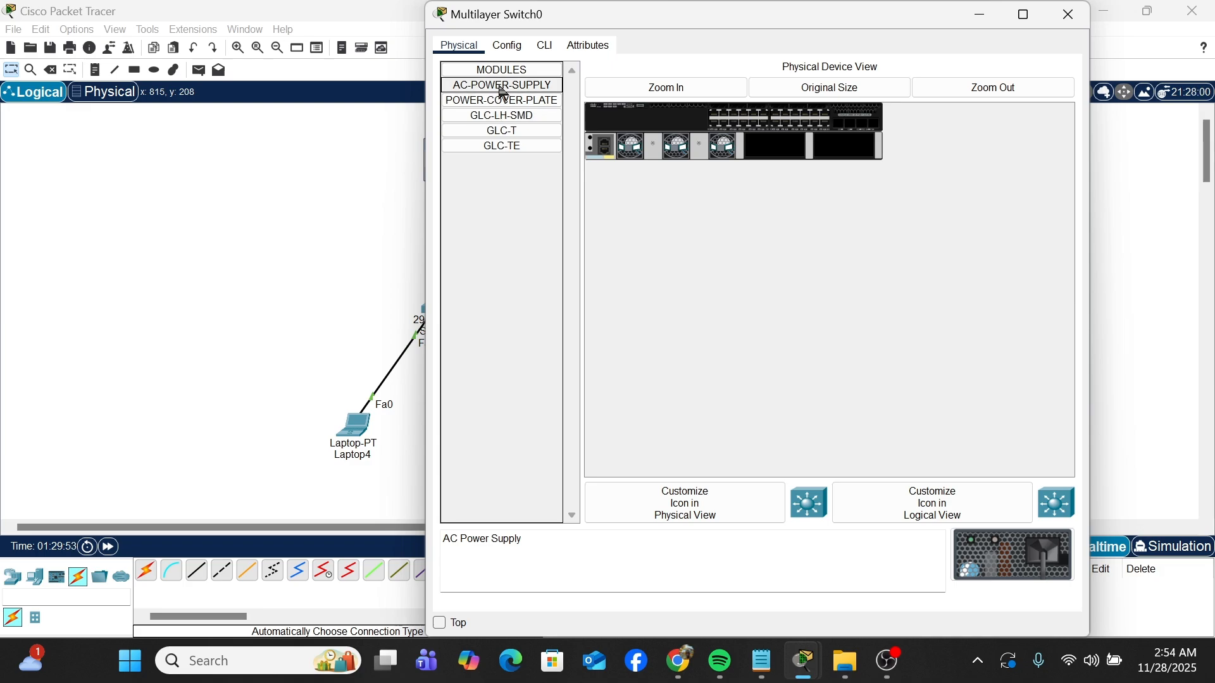
{"action": "left_click_drag", "start_coordinate": [503, 92], "coordinate": [785, 152]}
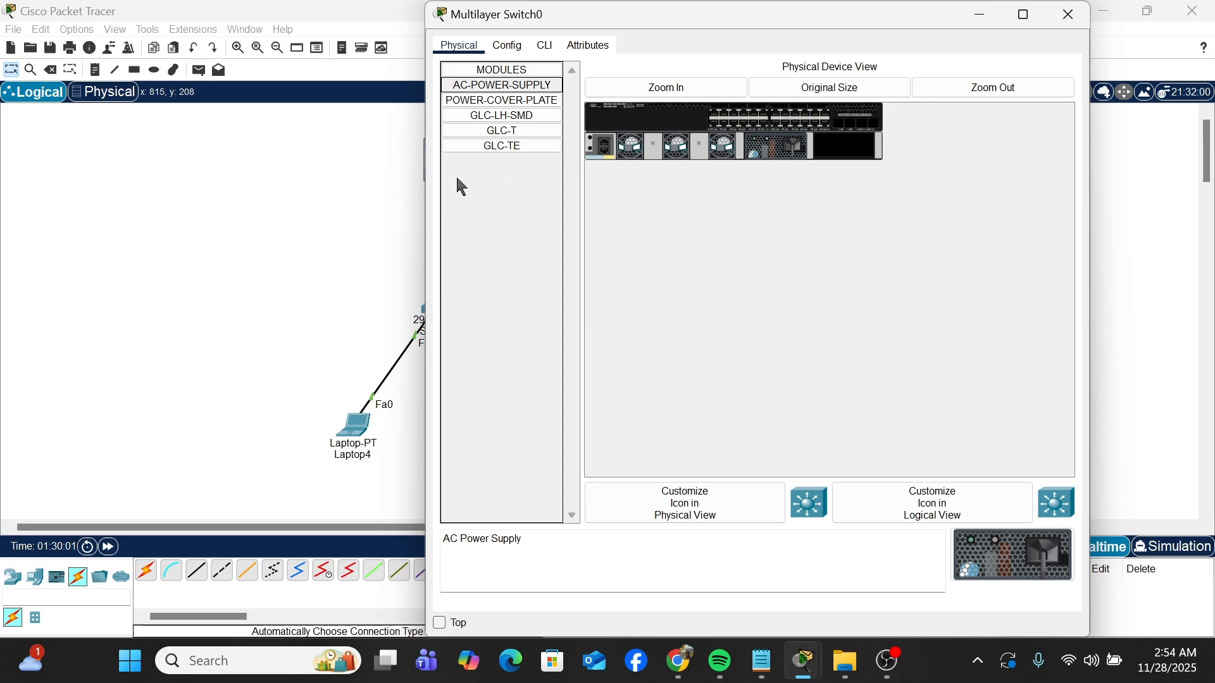
{"action": "left_click", "coordinate": [376, 154]}
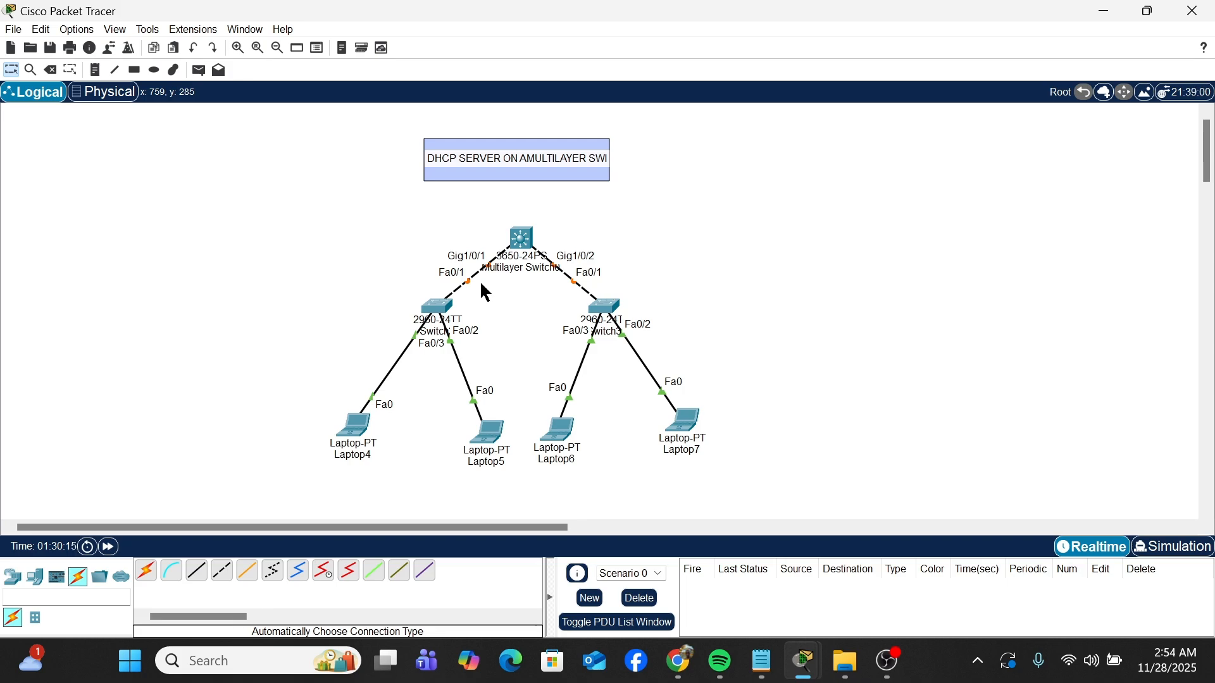
Step: Bring up the multilayer switch's command line and answer NO to the initial configuration dialog
{"action": "left_click", "coordinate": [523, 240]}
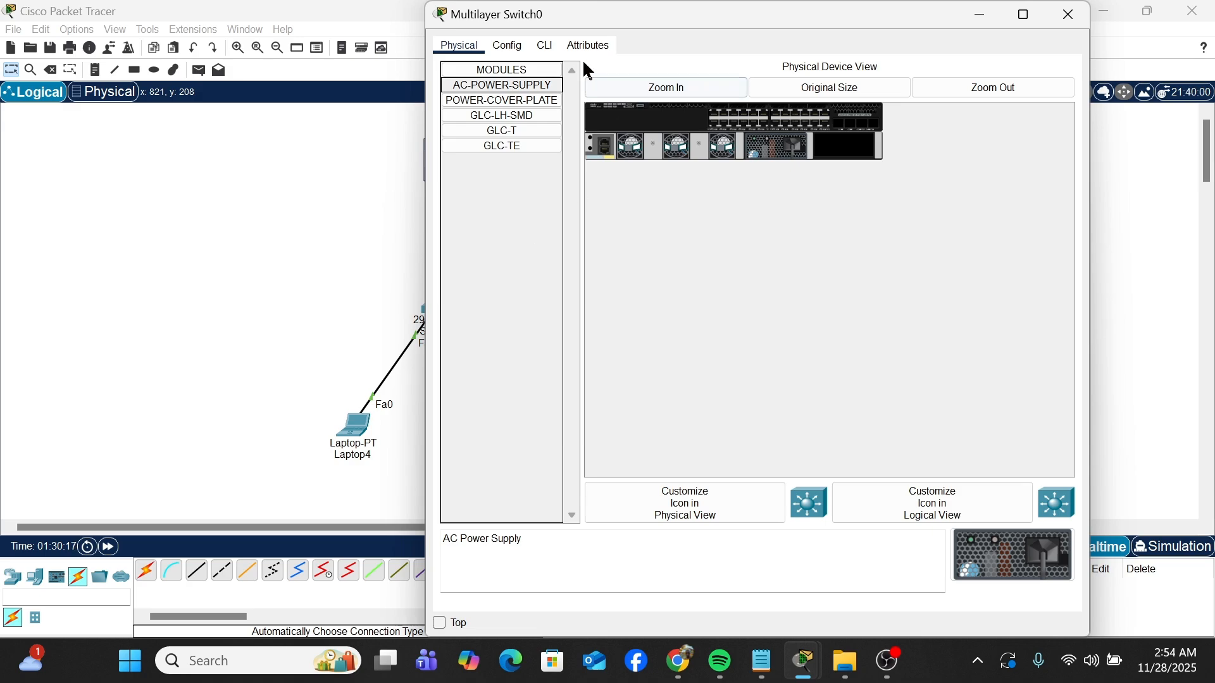
{"action": "left_click", "coordinate": [547, 47]}
{"action": "key", "text": "Return"}
{"action": "key", "text": "Return"}
{"action": "key", "text": "Return"}
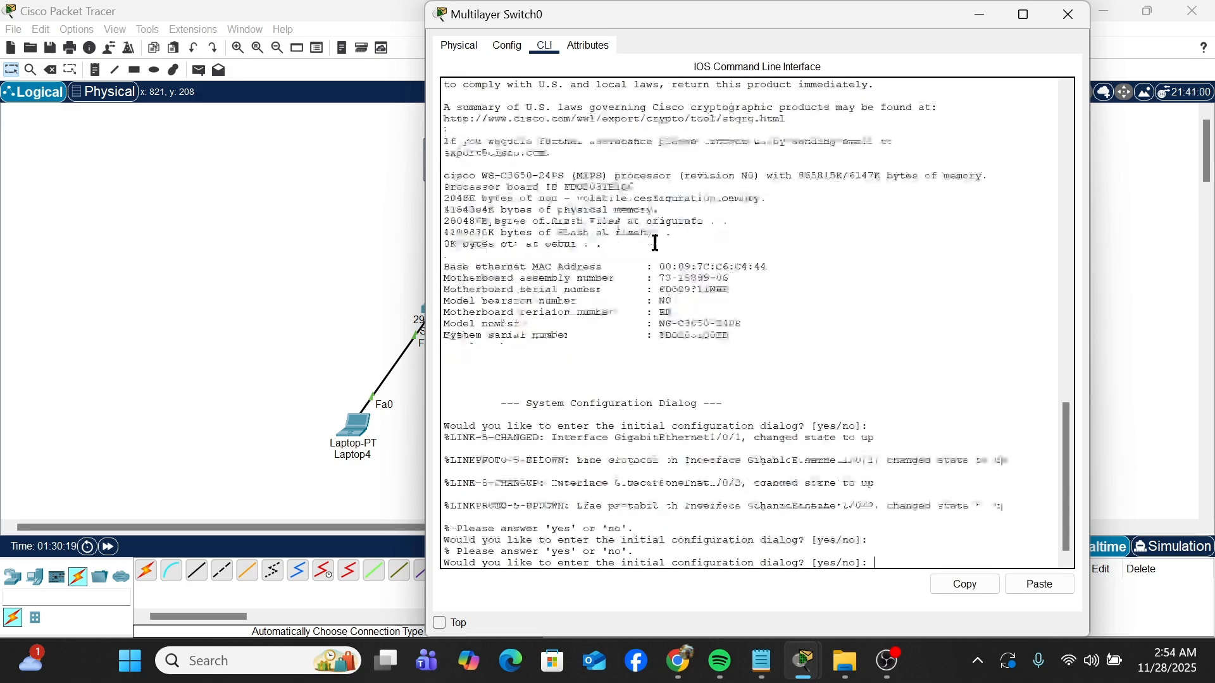
{"action": "type", "text": "NO"}
{"action": "key", "text": "Return"}
{"action": "key", "text": "Return"}
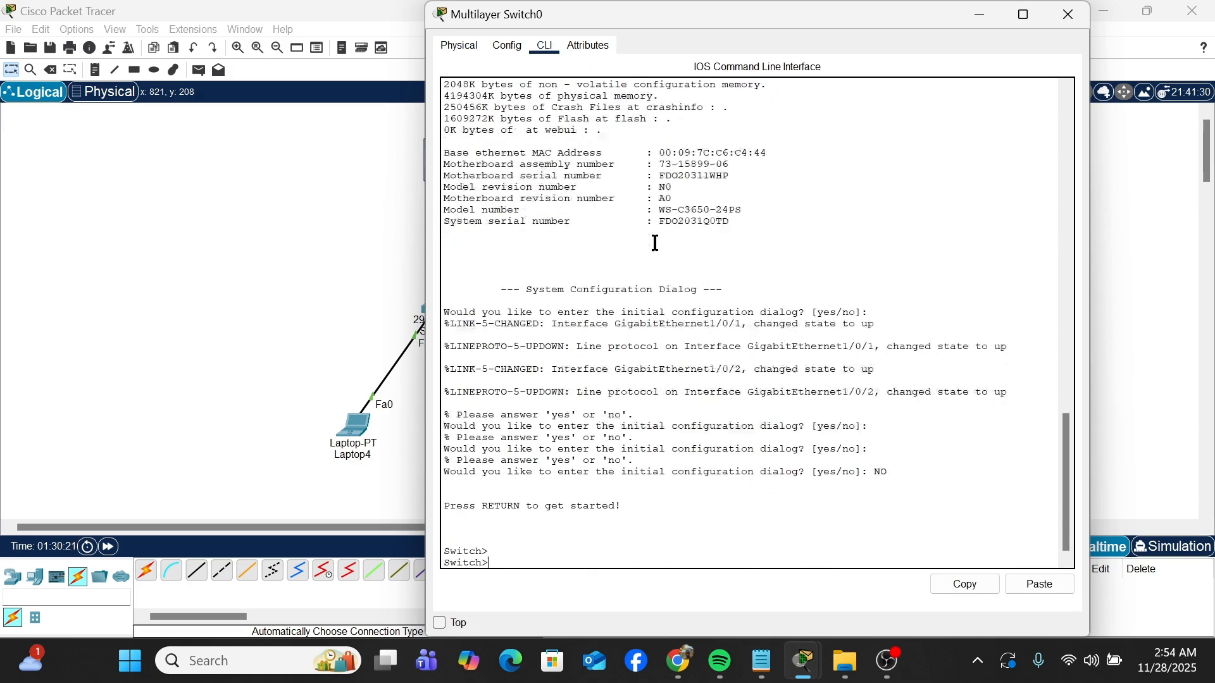
Step: Enter privileged mode with EN and global configuration mode with CONF T on the multilayer switch
{"action": "type", "text": "EN"}
{"action": "key", "text": "Return"}
{"action": "key", "text": "Return"}
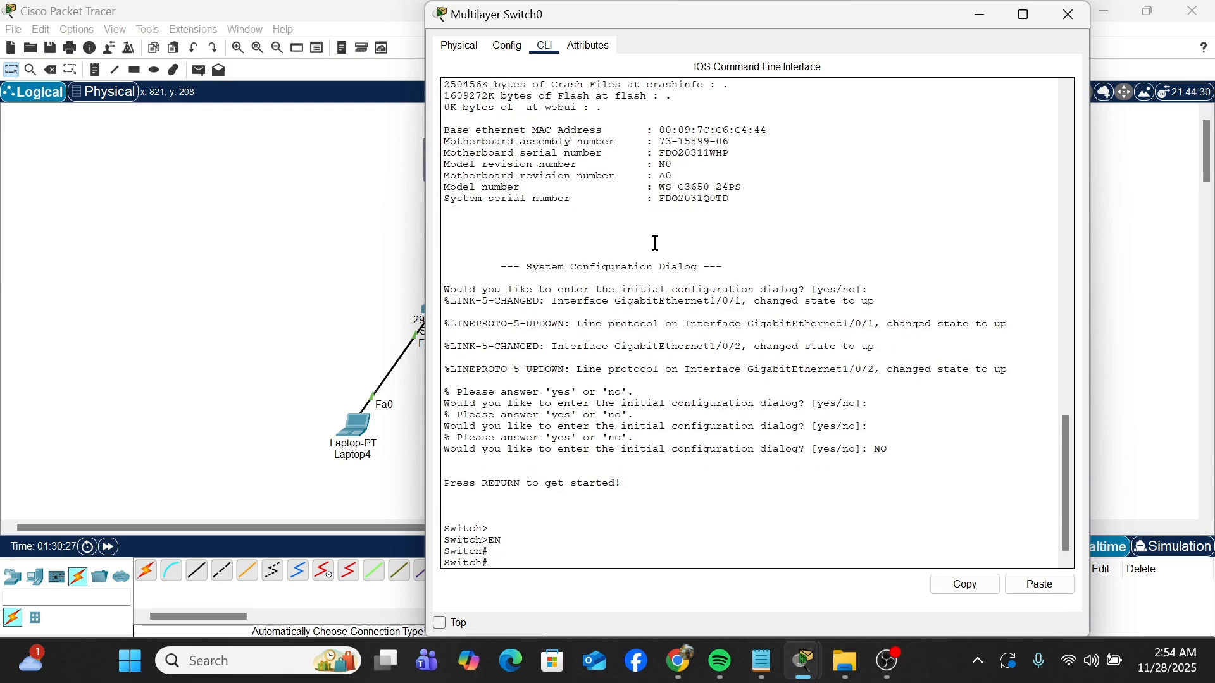
{"action": "type", "text": "CONF T"}
{"action": "key", "text": "Return"}
{"action": "key", "text": "Return"}
{"action": "key", "text": "Return"}
{"action": "key", "text": "Return"}
{"action": "key", "text": "Return"}
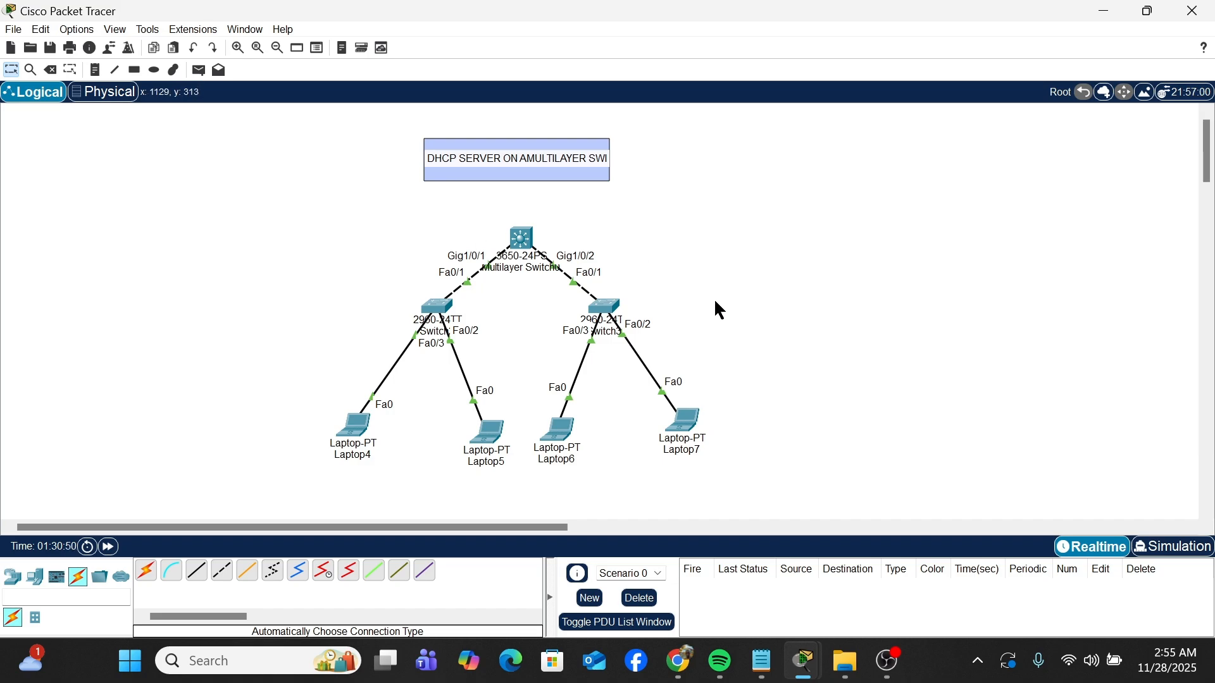
Step: Check the guidelines note in Notepad, and enable Layer 3 routing on the multilayer switch with IP ROUTING
{"action": "left_click", "coordinate": [761, 662]}
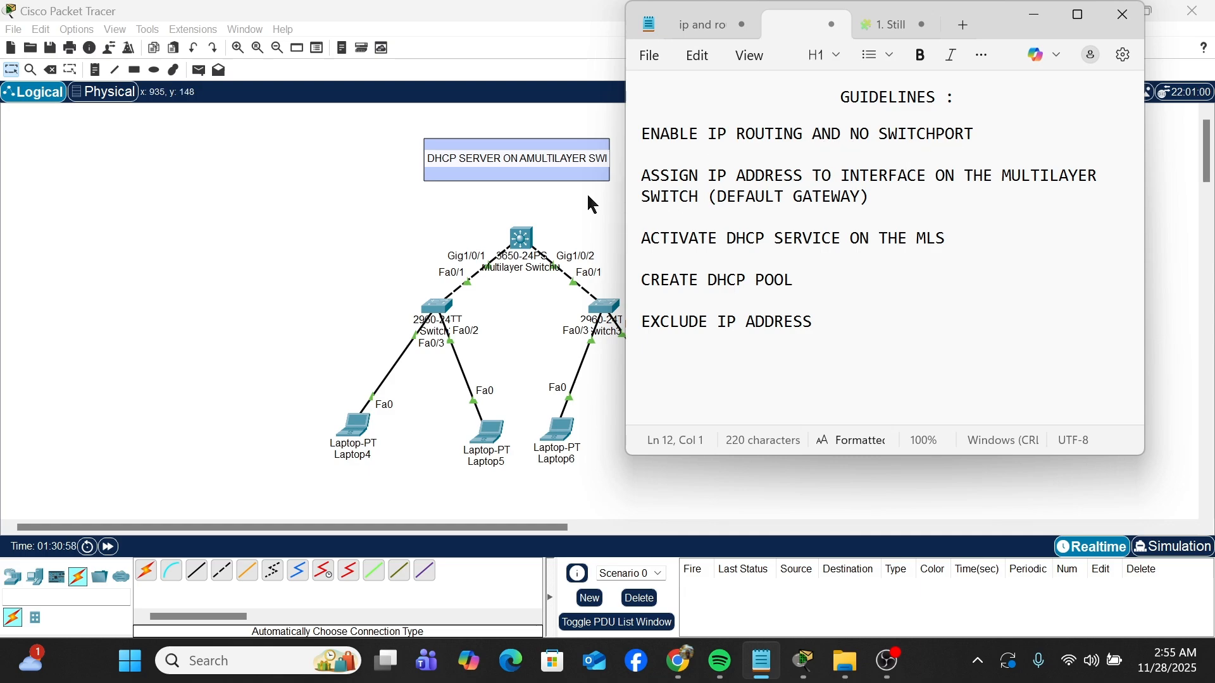
{"action": "left_click", "coordinate": [537, 187]}
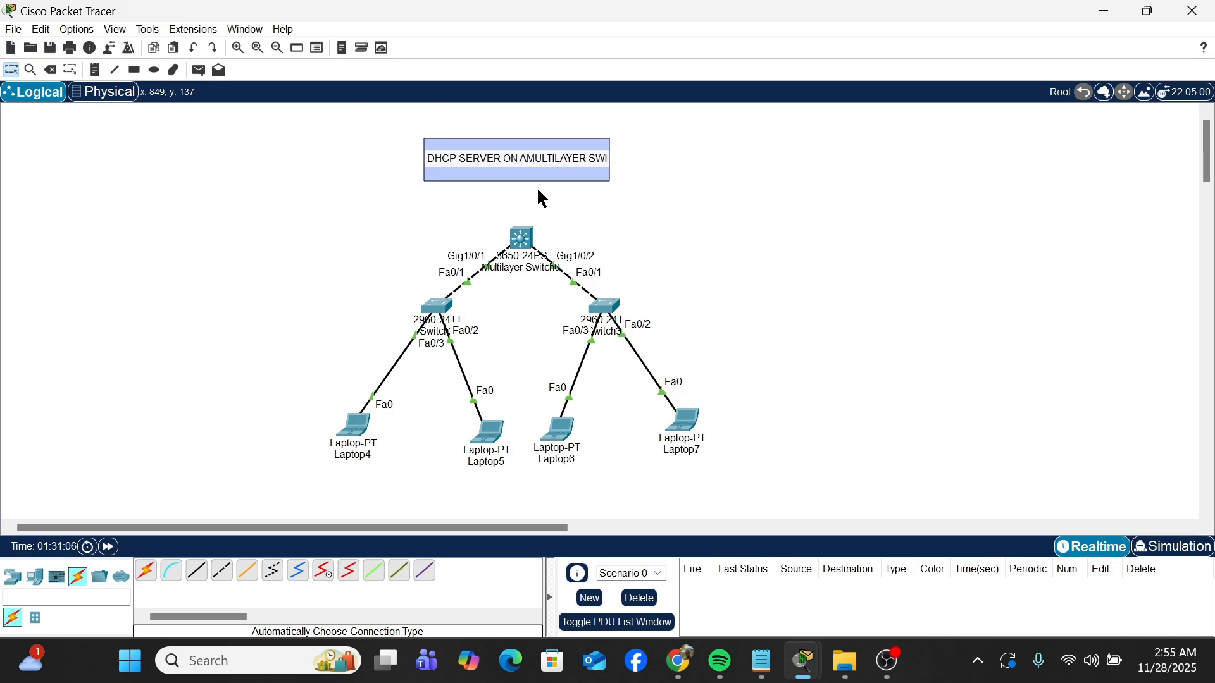
{"action": "left_click", "coordinate": [520, 238]}
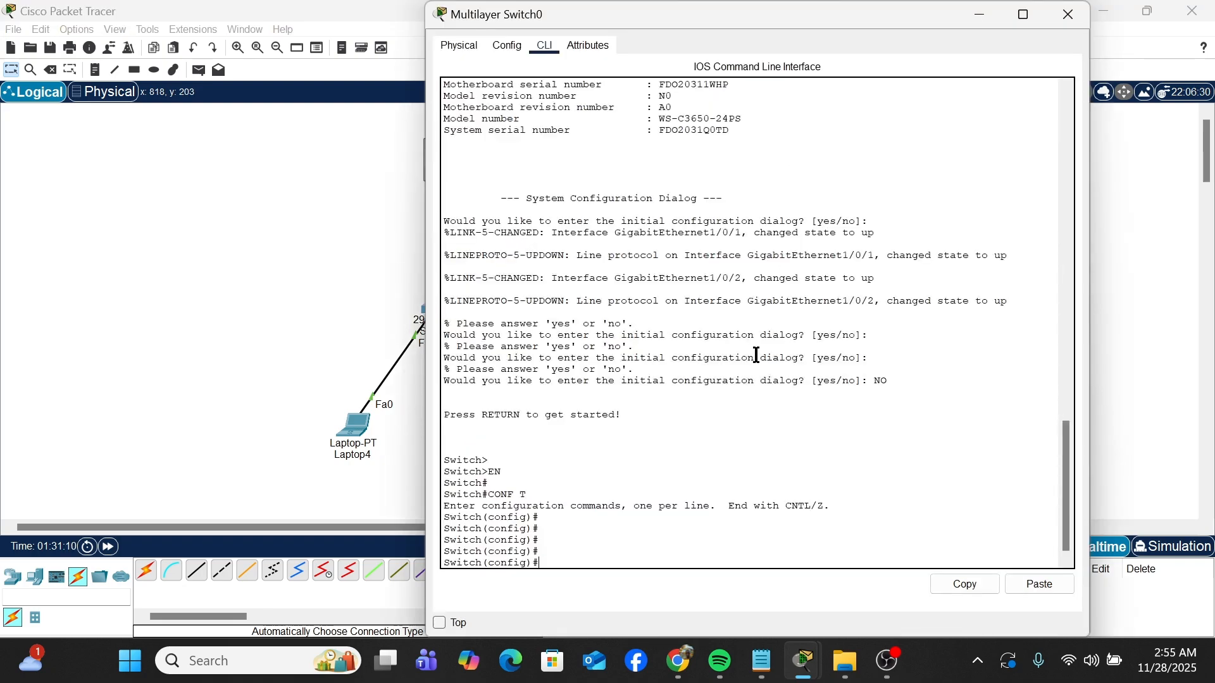
{"action": "type", "text": "IP ROUTING"}
{"action": "key", "text": "Return"}
{"action": "key", "text": "Return"}
{"action": "key", "text": "Return"}
{"action": "key", "text": "Return"}
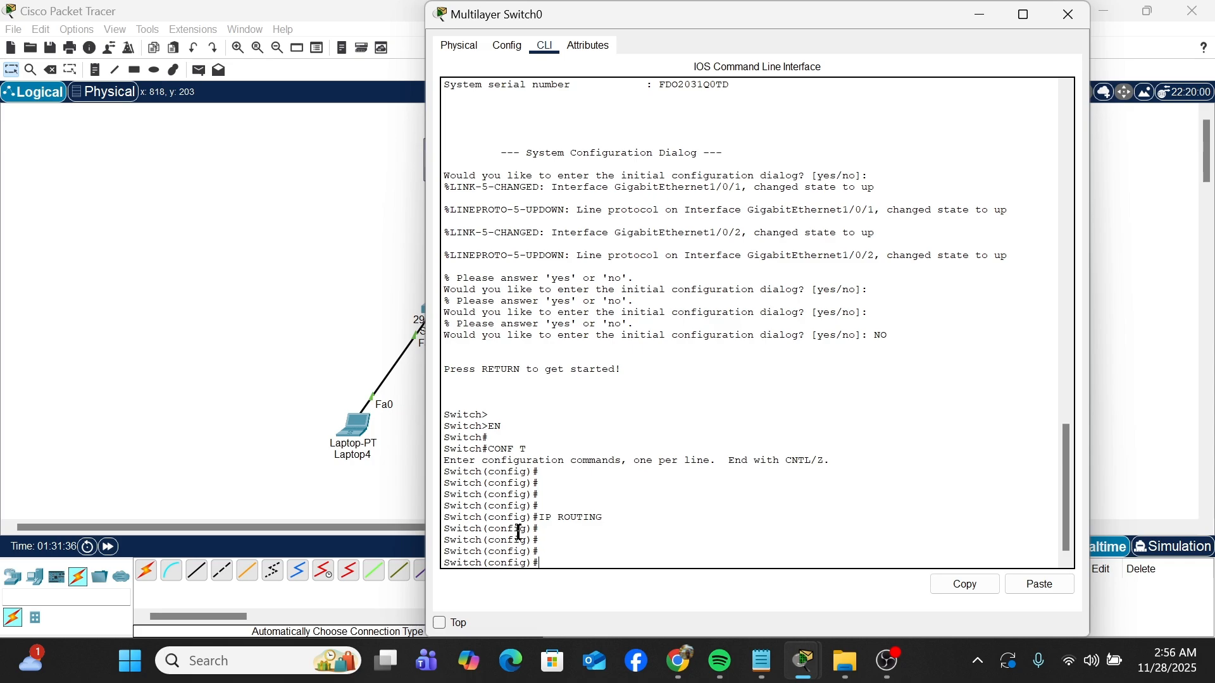
Step: Enter interface G1/0/1 on the multilayer switch and make it a routed port with NO SWITCHPORT
{"action": "left_click", "coordinate": [343, 352]}
{"action": "left_click", "coordinate": [763, 663]}
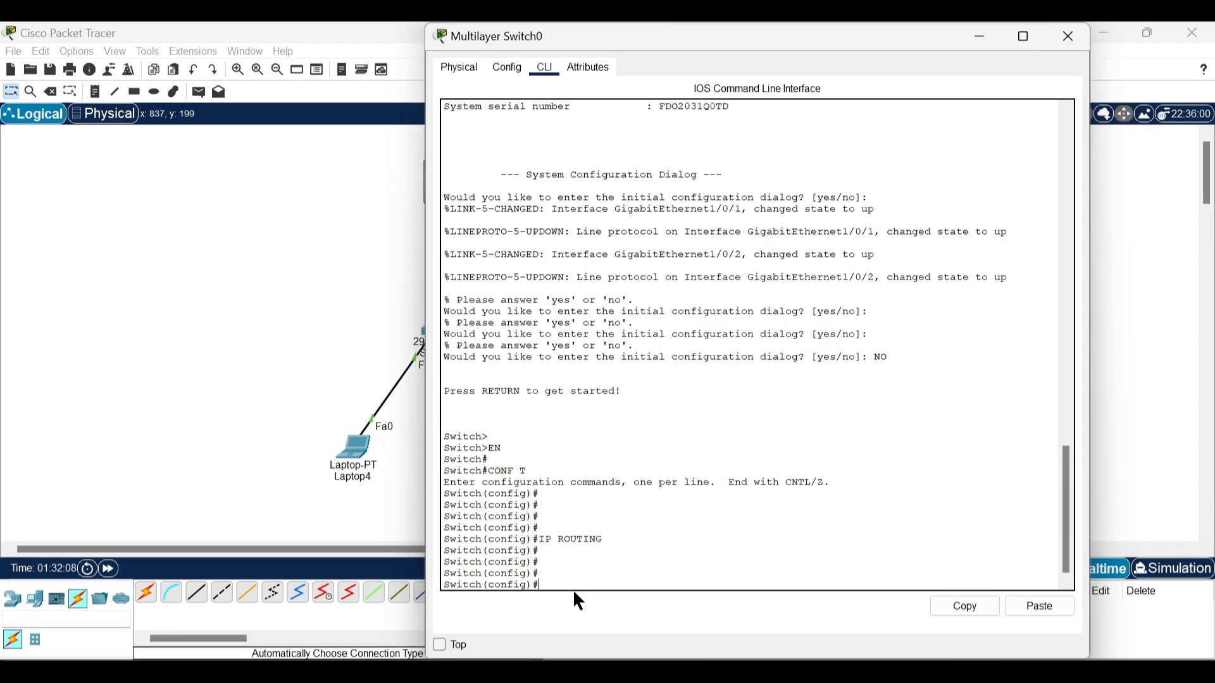
{"action": "type", "text": "INT"}
{"action": "type", "text": " G0"}
{"action": "type", "text": "1/"}
{"action": "type", "text": "0/1"}
{"action": "key", "text": "Return"}
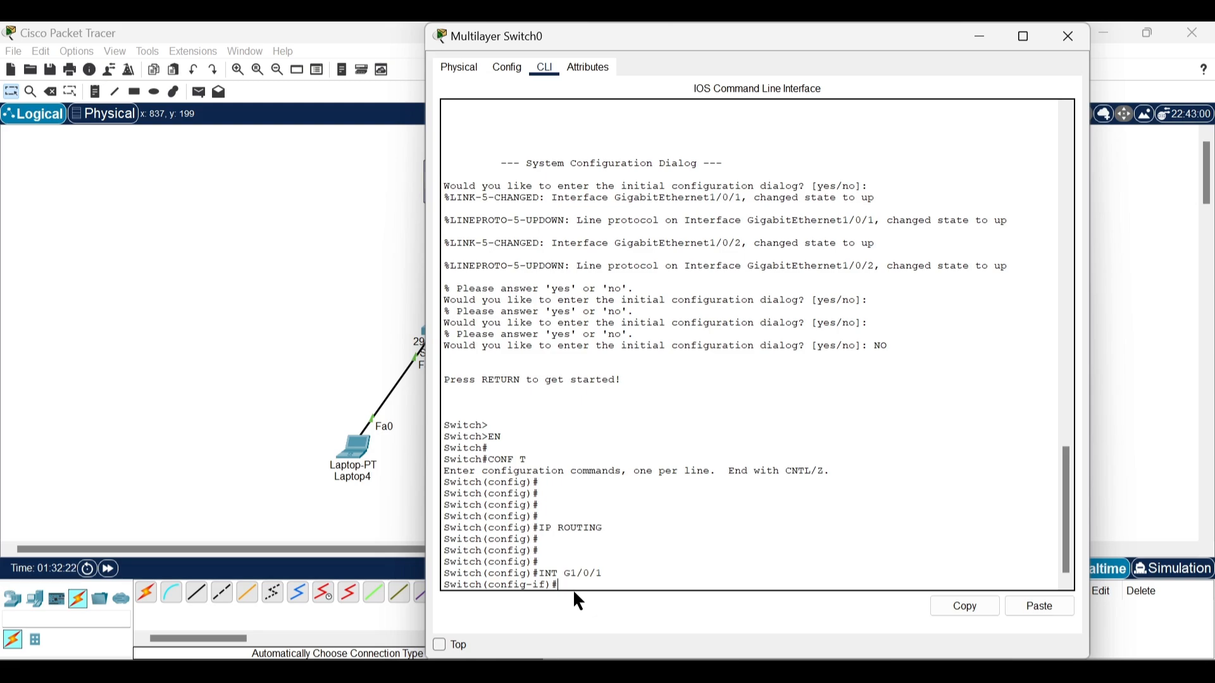
{"action": "type", "text": "NO SW"}
{"action": "key", "text": "Tab"}
{"action": "key", "text": "Return"}
{"action": "key", "text": "Return"}
{"action": "key", "text": "Return"}
{"action": "key", "text": "Return"}
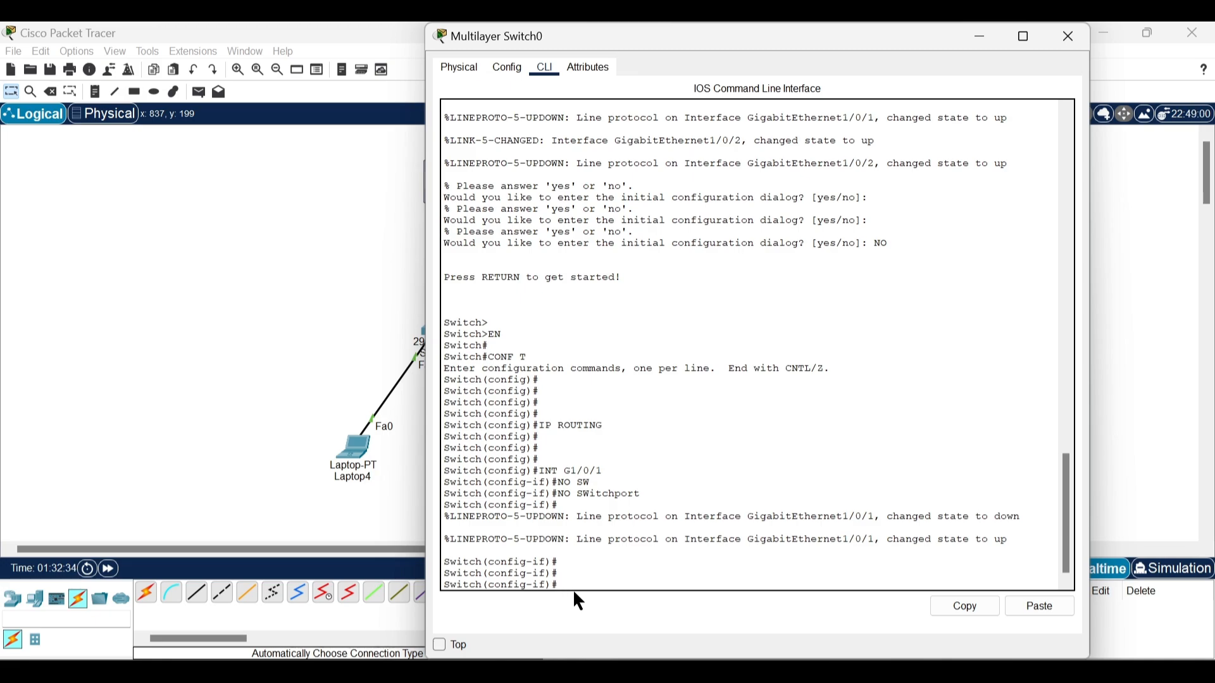
Step: Assign IP address 192.68.1.1 with mask 255.255.255.0 to interface G1/0/1
{"action": "type", "text": "192.68.1.1"}
{"action": "type", "text": "55.255.255.0"}
{"action": "key", "text": "Return"}
{"action": "key", "text": "Return"}
Step: Add a text note reading 192.168.1.0 beside the network of Laptop4 and Laptop5
{"action": "left_click", "coordinate": [298, 380]}
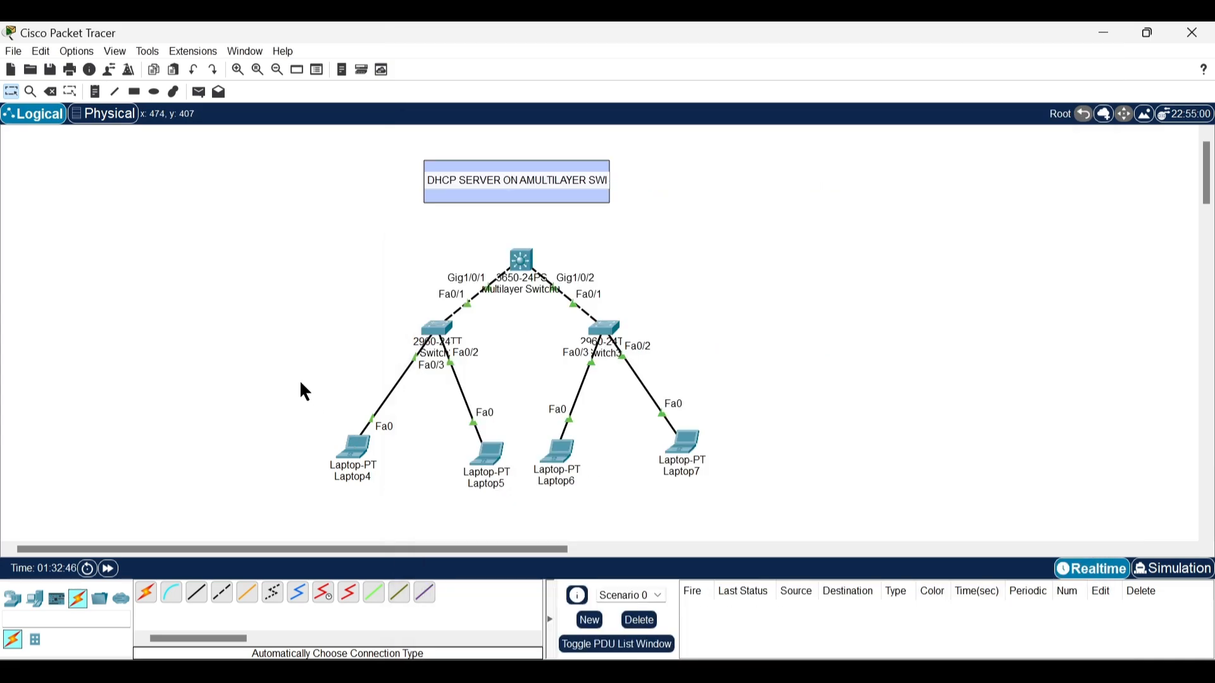
{"action": "left_click", "coordinate": [96, 92]}
{"action": "left_click", "coordinate": [217, 362]}
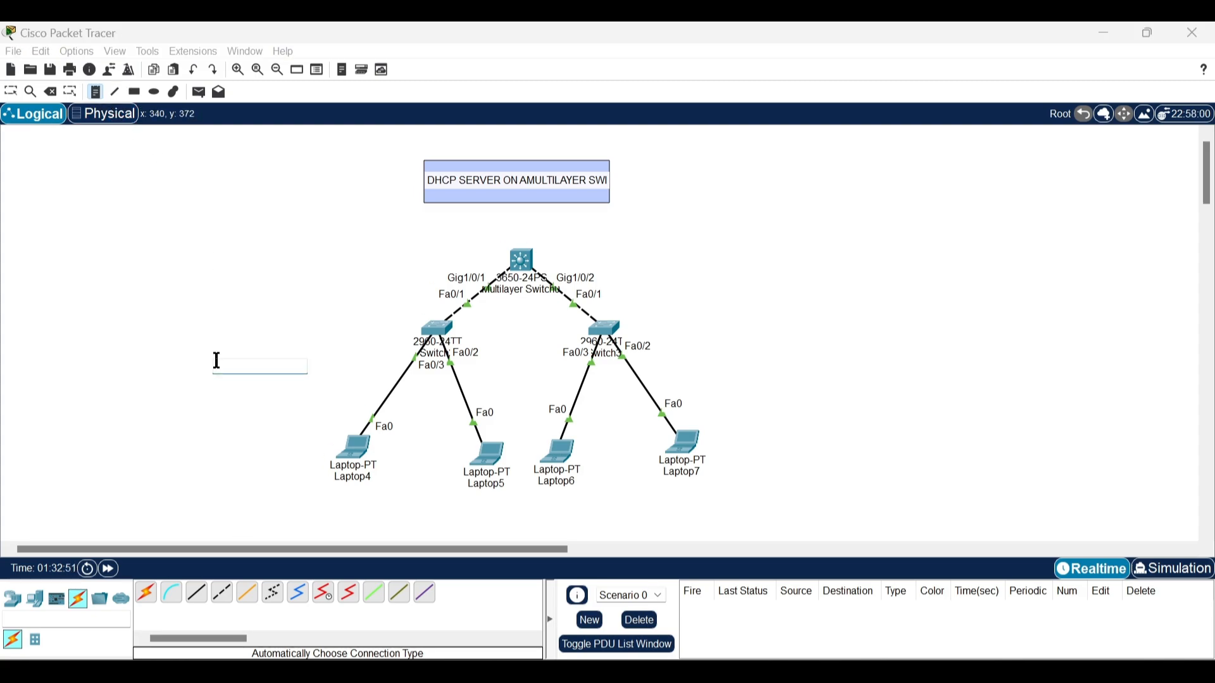
{"action": "type", "text": "192.168."}
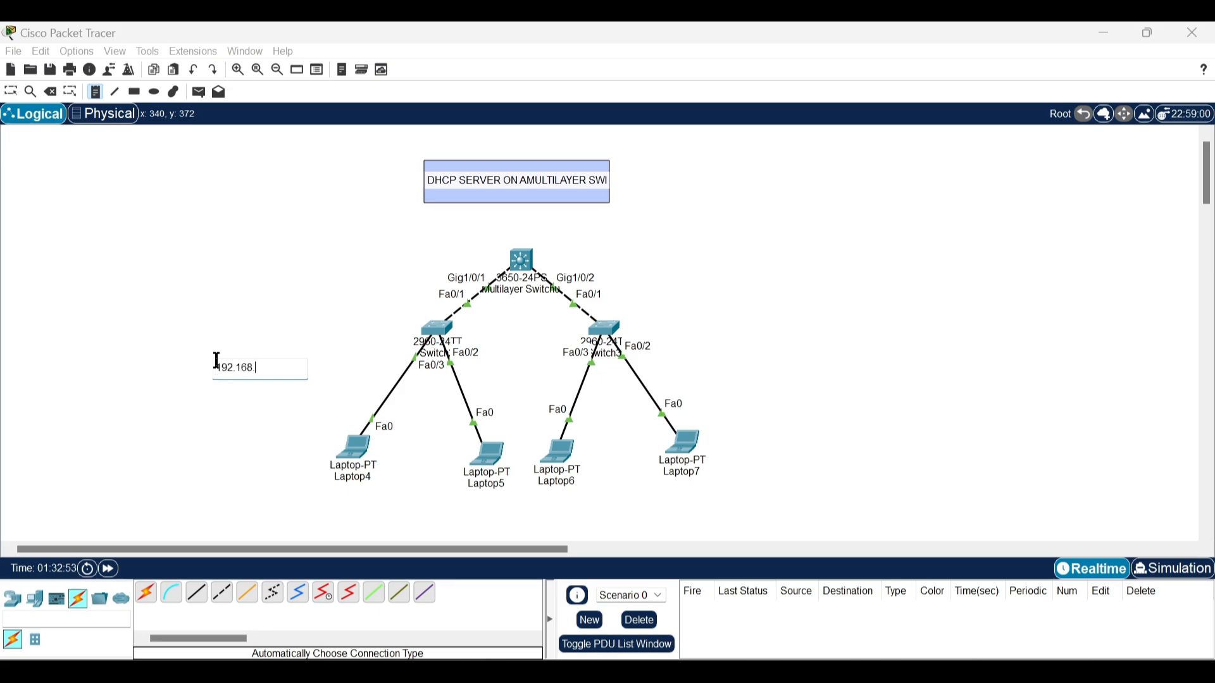
{"action": "type", "text": "1.0"}
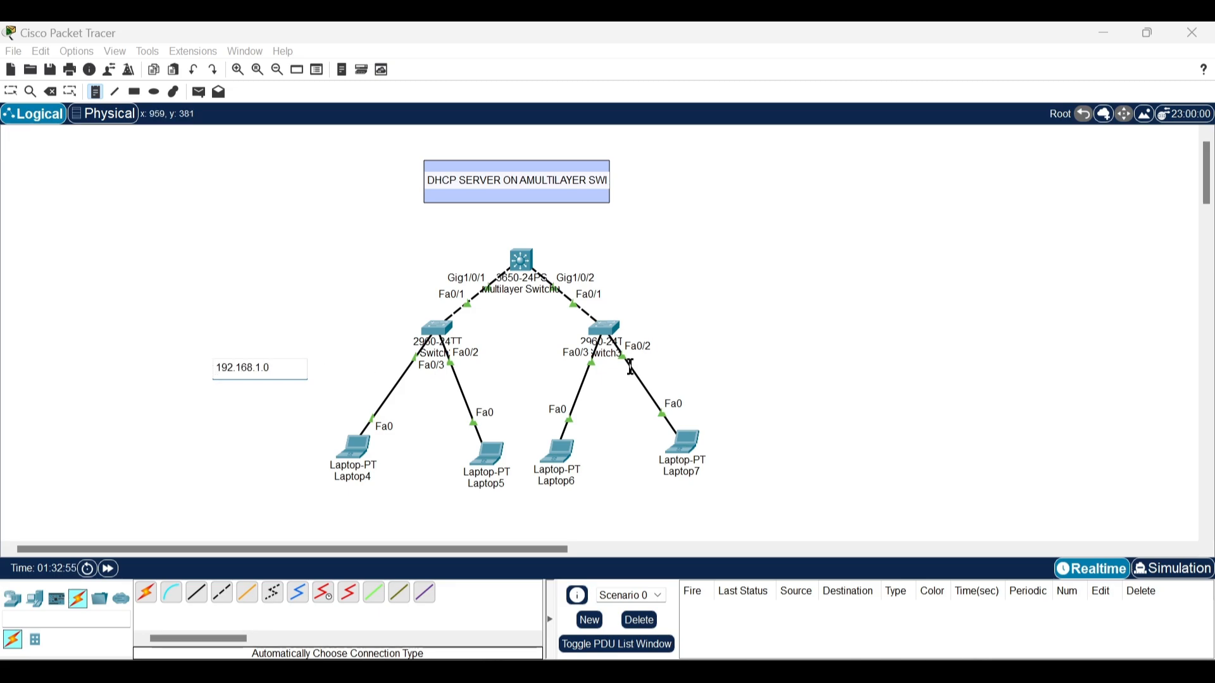
Step: Copy the network note's text into a new note beside the Laptop6 and Laptop7 network, changed to 192.168.2.0
{"action": "key", "text": "ctrl+a"}
{"action": "key", "text": "ctrl+c"}
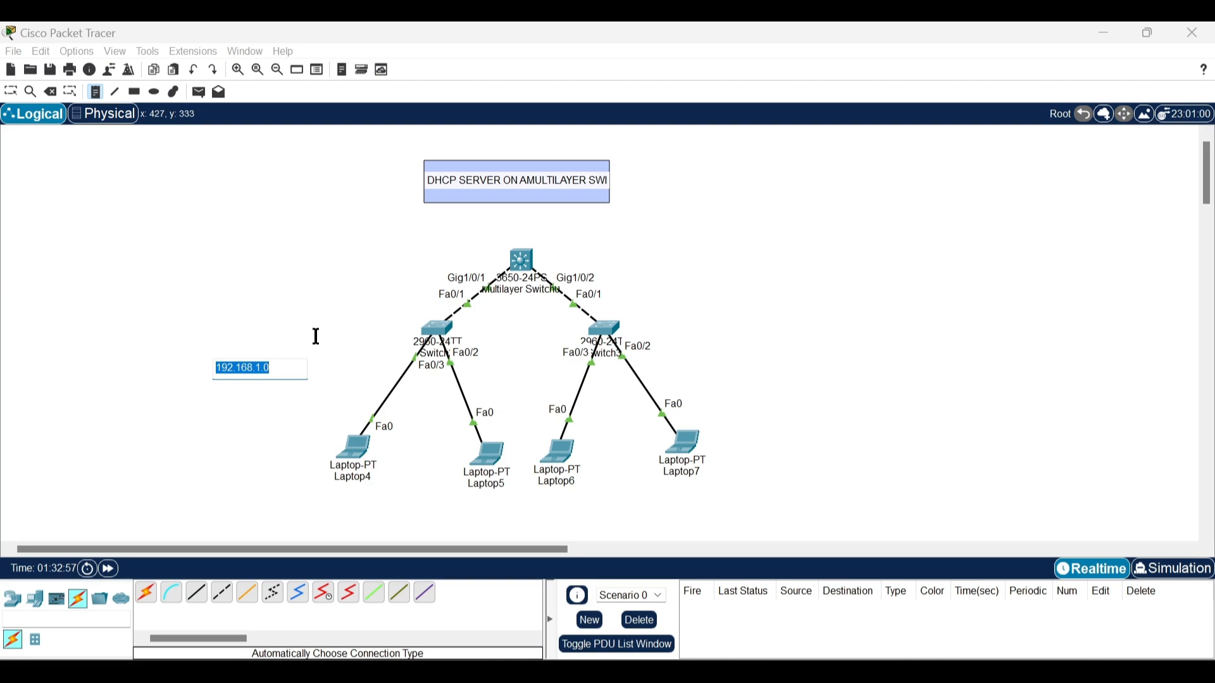
{"action": "left_click", "coordinate": [699, 342]}
{"action": "key", "text": "ctrl+v"}
{"action": "key", "text": "BackSpace"}
{"action": "key", "text": "BackSpace"}
{"action": "key", "text": "BackSpace"}
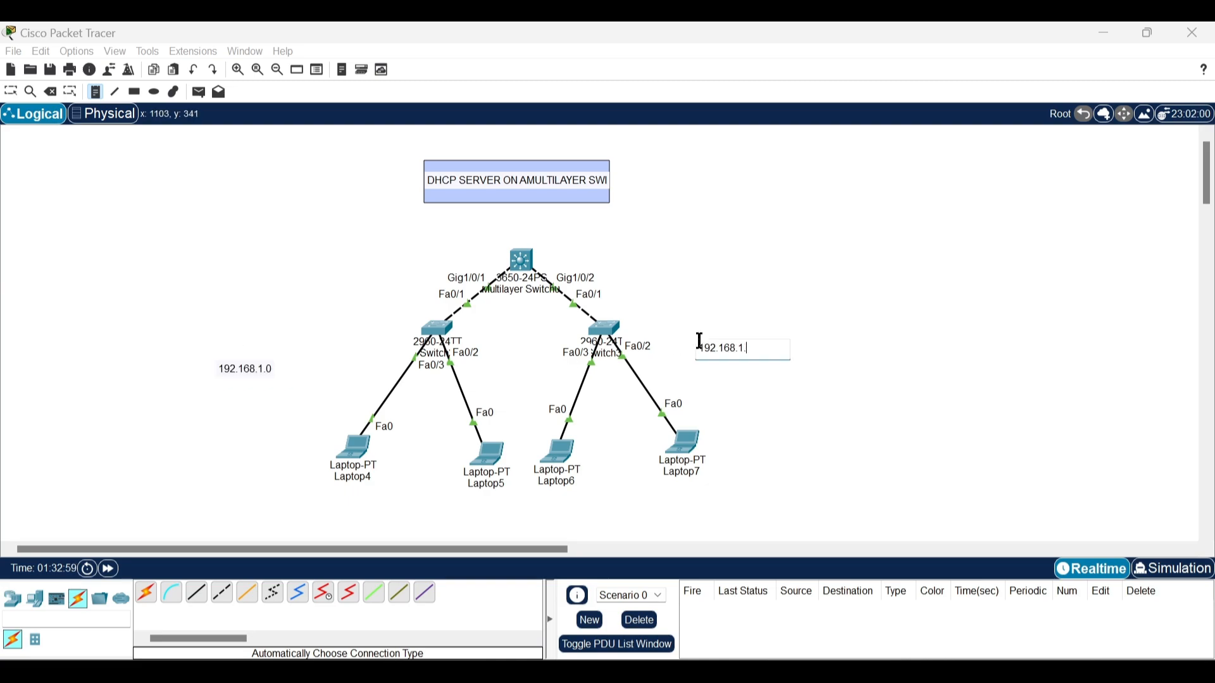
{"action": "type", "text": "2.0"}
{"action": "key", "text": "Return"}
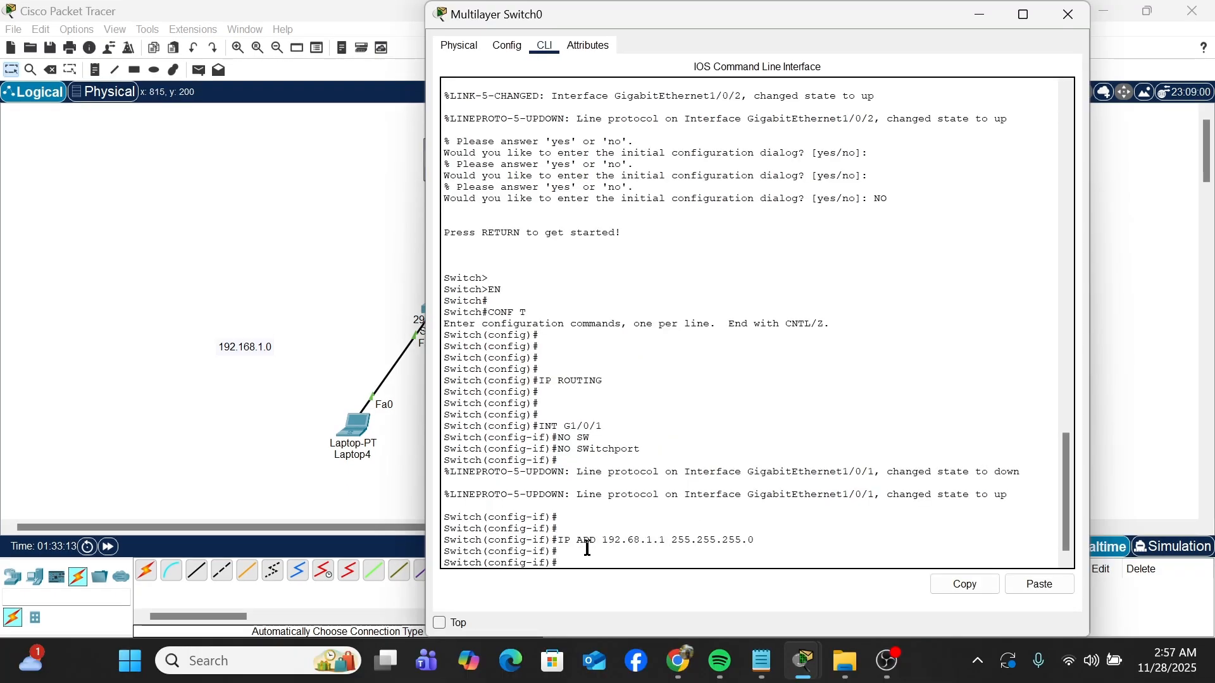
Step: Activate interface G1/0/1 on the multilayer switch with NO SHUT
{"action": "type", "text": "NO SHUT"}
{"action": "key", "text": "Return"}
{"action": "key", "text": "Return"}
{"action": "key", "text": "Return"}
{"action": "key", "text": "Return"}
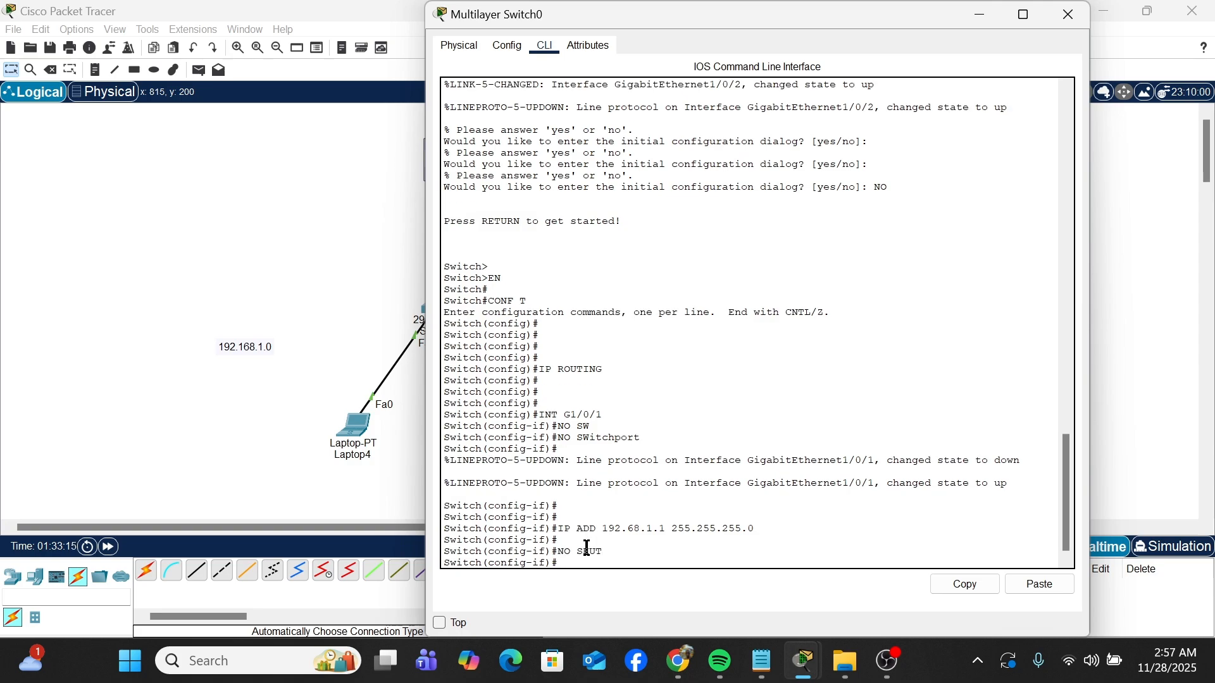
{"action": "key", "text": "Return"}
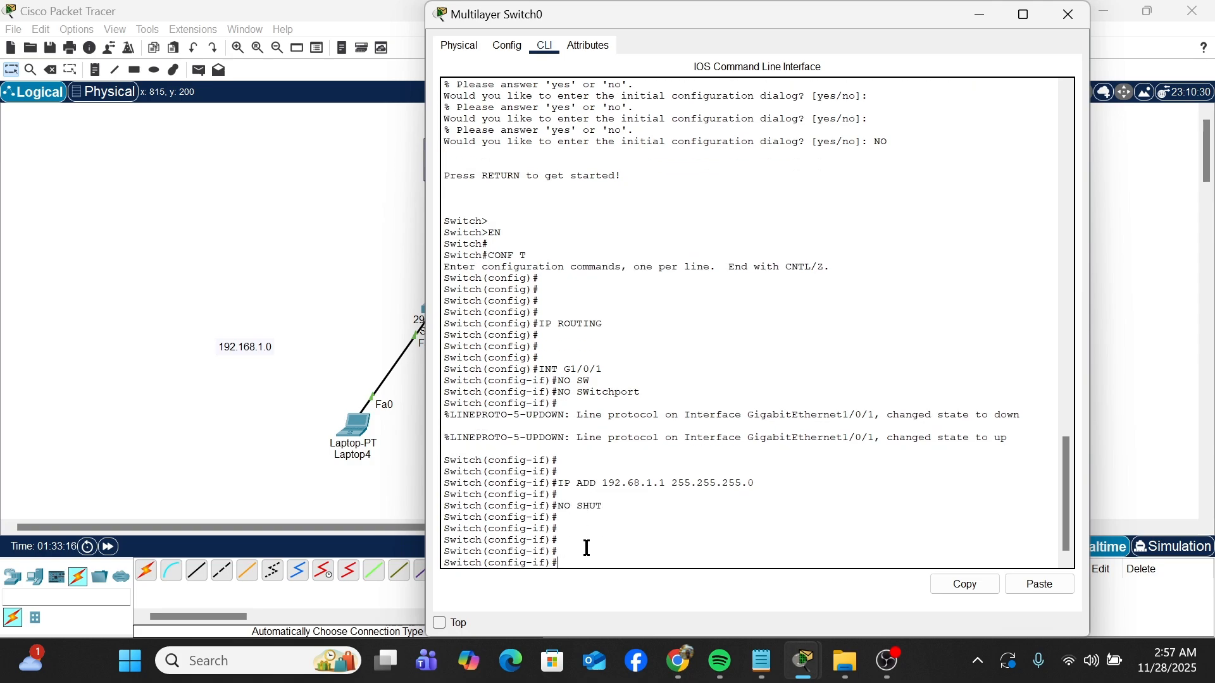
Step: Exit the G1/0/1 configuration and enter interface configuration for G1/0/2 on the multilayer switch
{"action": "left_click", "coordinate": [290, 418]}
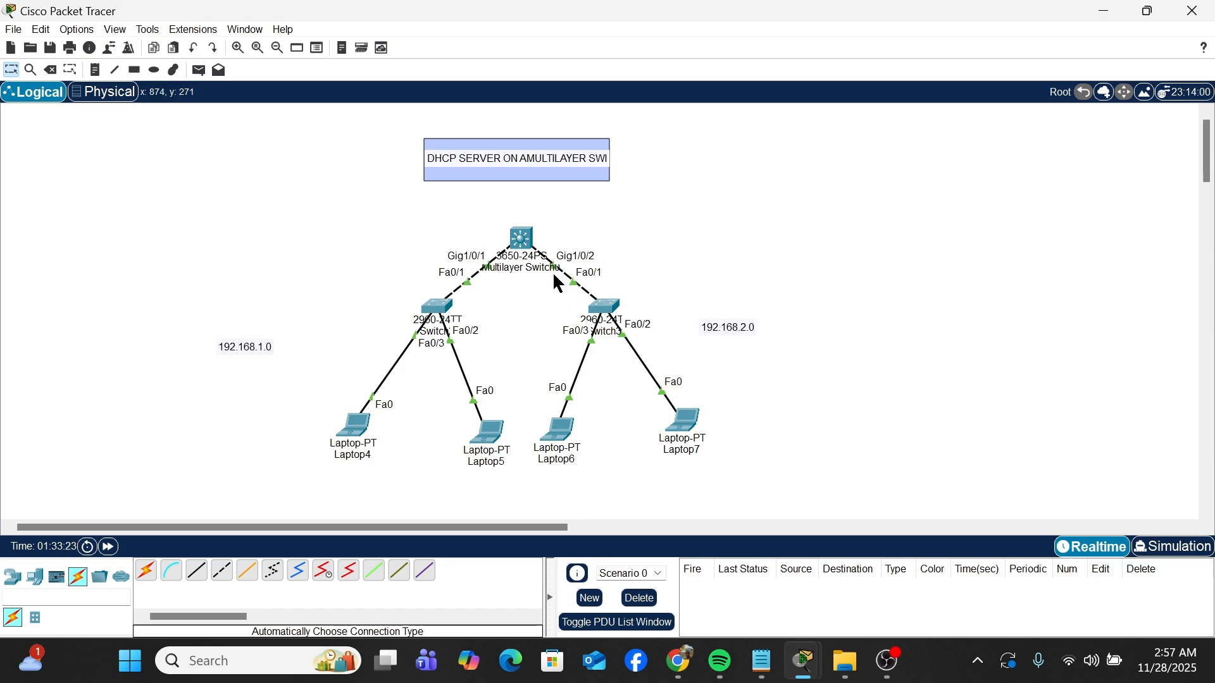
{"action": "left_click", "coordinate": [526, 242]}
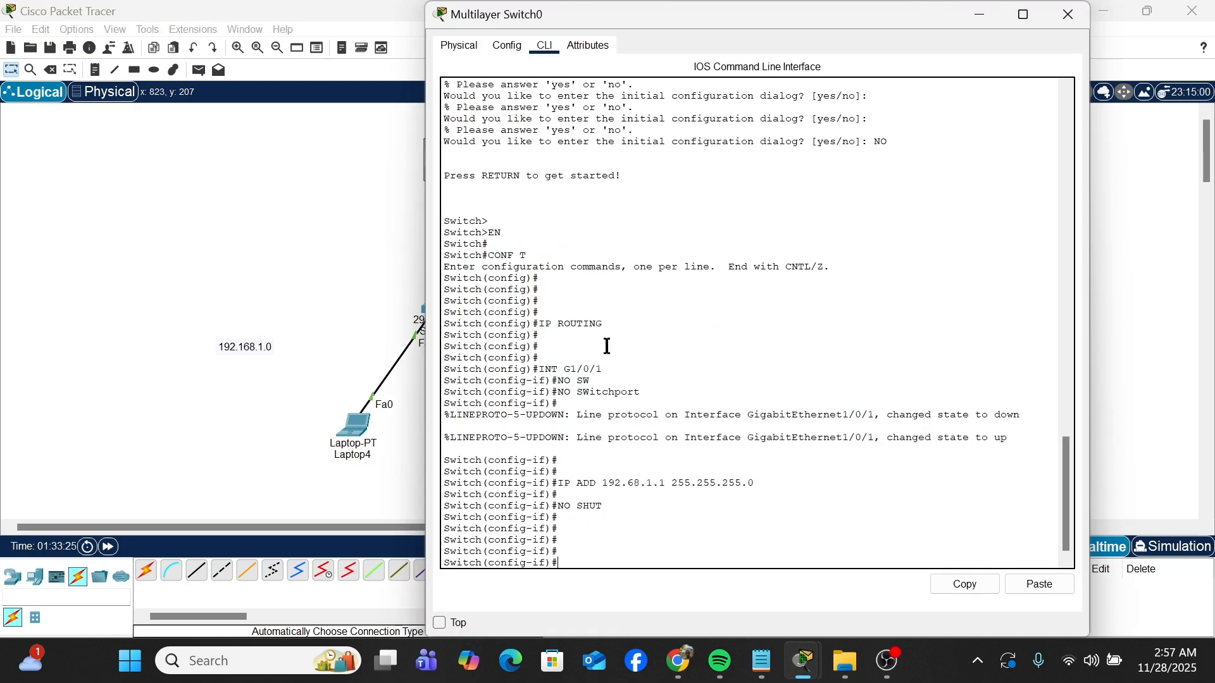
{"action": "type", "text": "EX"}
{"action": "key", "text": "Return"}
{"action": "key", "text": "Return"}
{"action": "key", "text": "Return"}
{"action": "type", "text": "INT G0"}
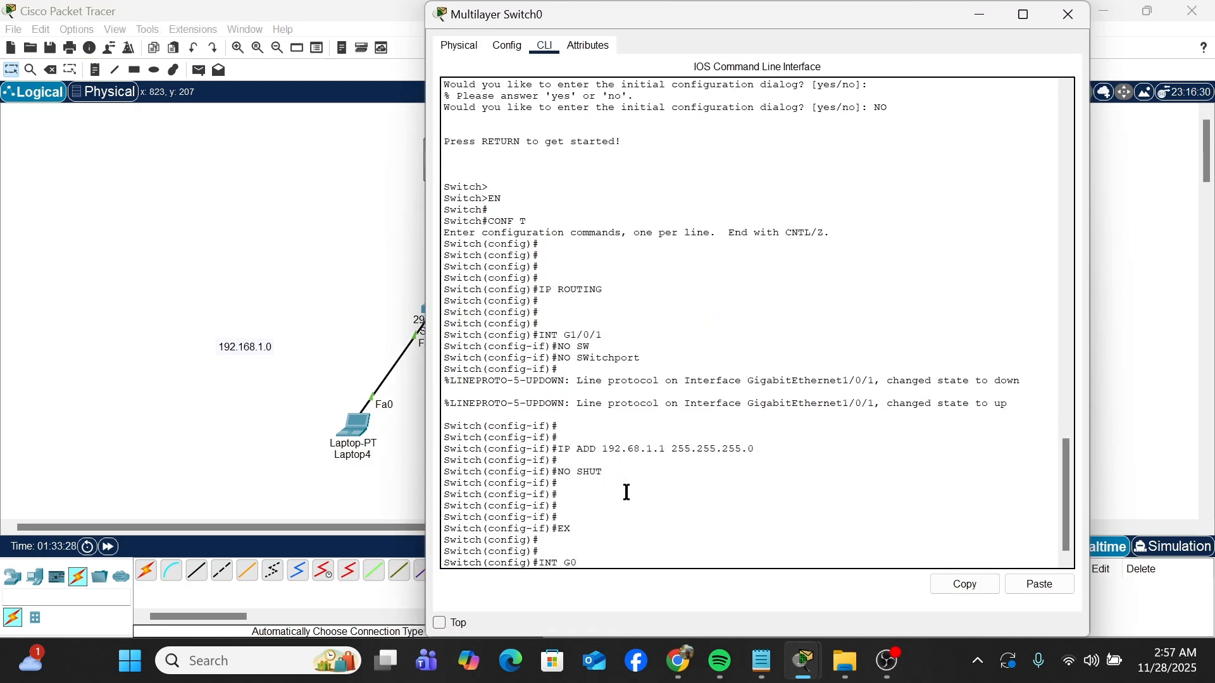
{"action": "key", "text": "BackSpace"}
{"action": "type", "text": "1/0/2"}
{"action": "key", "text": "Return"}
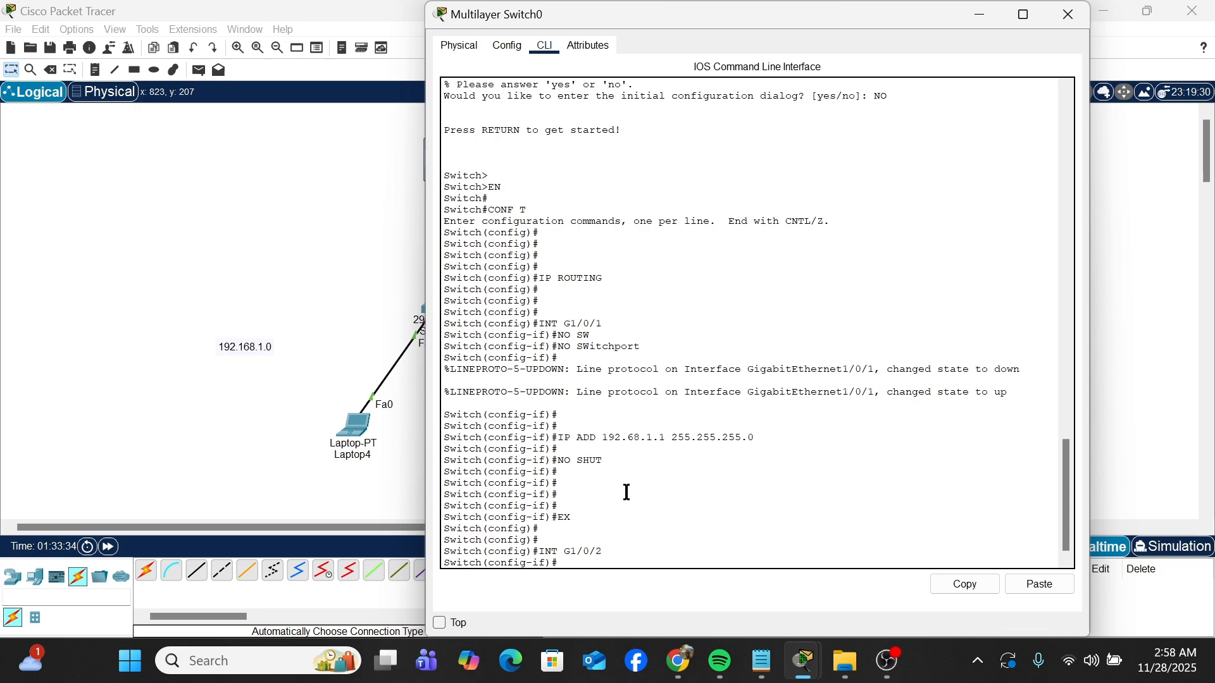
Step: Make interface G1/0/2 a routed port with NO SWITCHPORT
{"action": "type", "text": "NO SW"}
{"action": "key", "text": "Tab"}
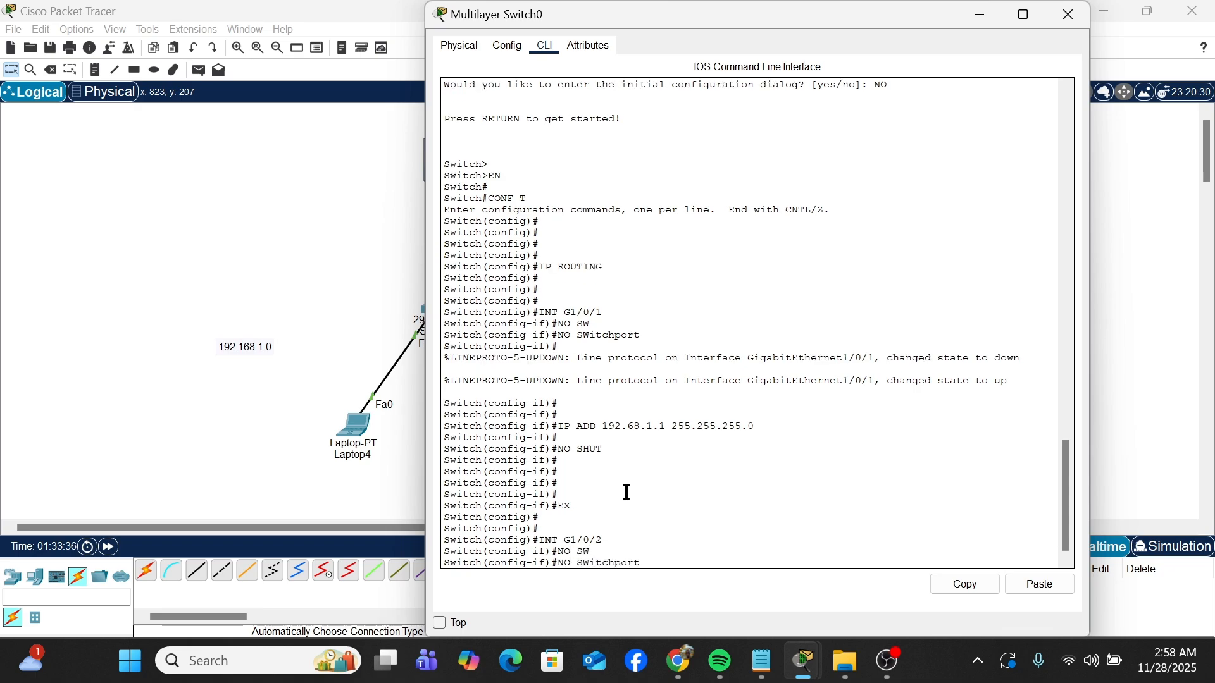
{"action": "key", "text": "Return"}
{"action": "type", "text": "\\\\\\"}
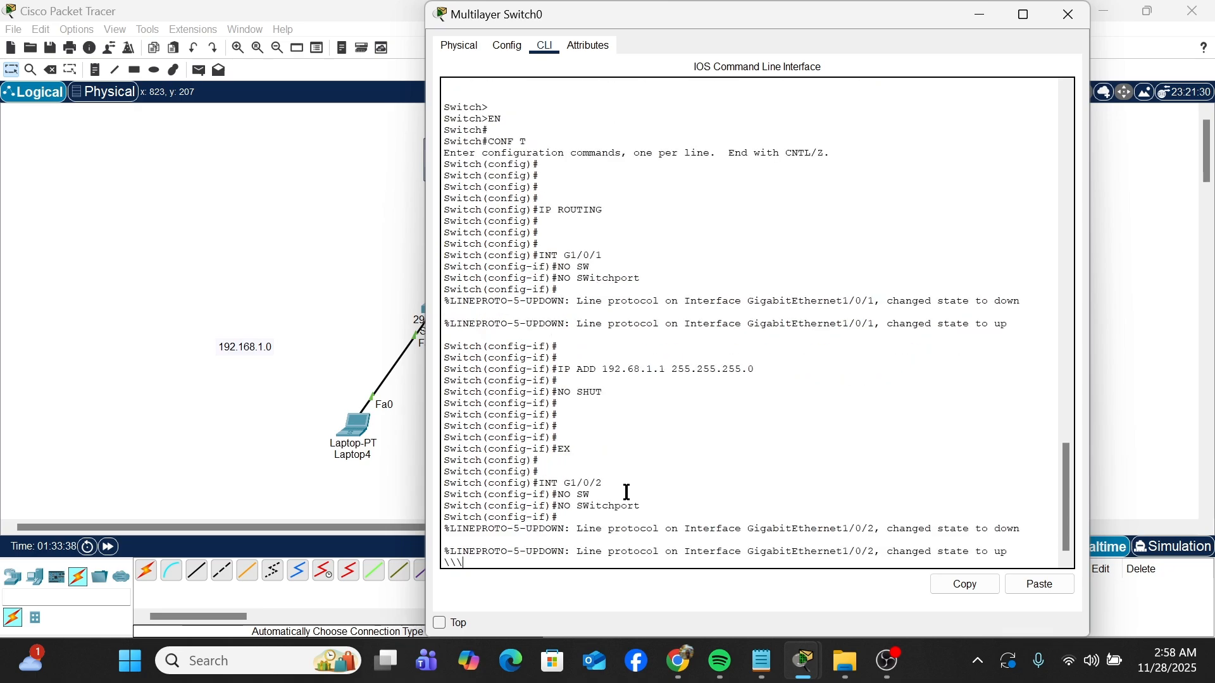
{"action": "key", "text": "BackSpace"}
{"action": "key", "text": "BackSpace"}
{"action": "key", "text": "BackSpace"}
{"action": "key", "text": "Return"}
{"action": "key", "text": "Return"}
Step: Assign IP address 192.168.2.1 with mask 255.255.255.0 to interface G1/0/2
{"action": "type", "text": "I"}
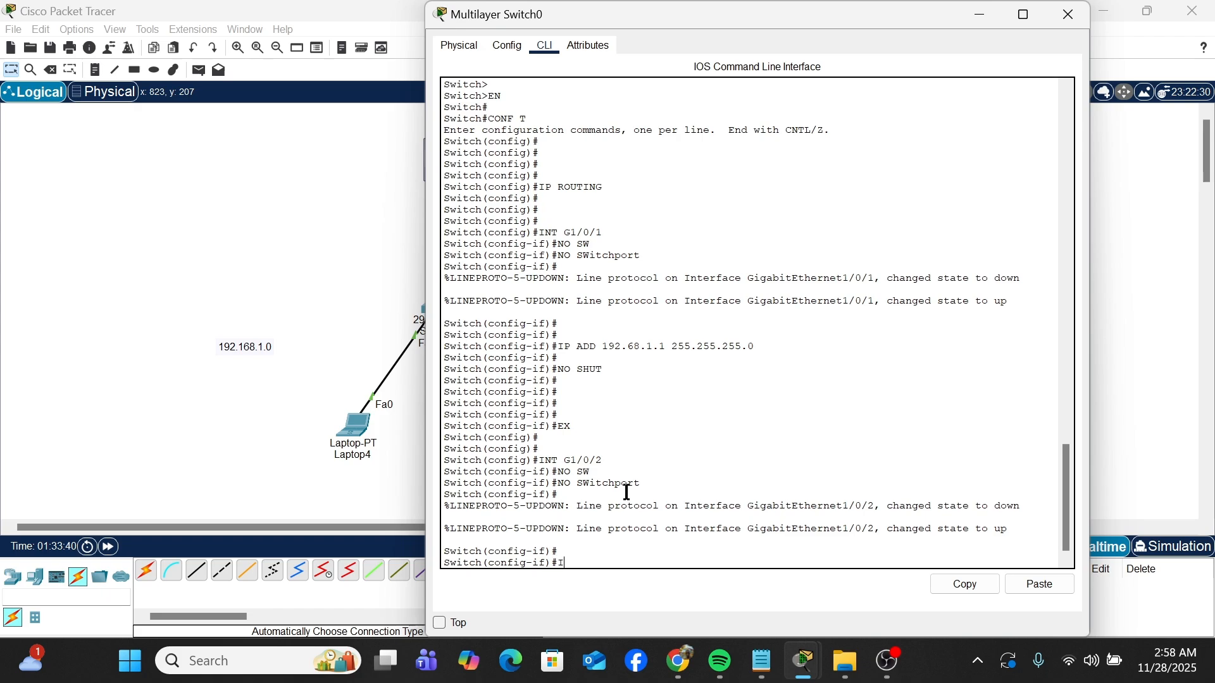
{"action": "type", "text": "P ADD 192.168.2.1 255.255.255.0"}
{"action": "key", "text": "Return"}
{"action": "key", "text": "Return"}
{"action": "key", "text": "Return"}
Step: Activate interface G1/0/2 on the multilayer switch with NO SHUT
{"action": "type", "text": "NO SHU"}
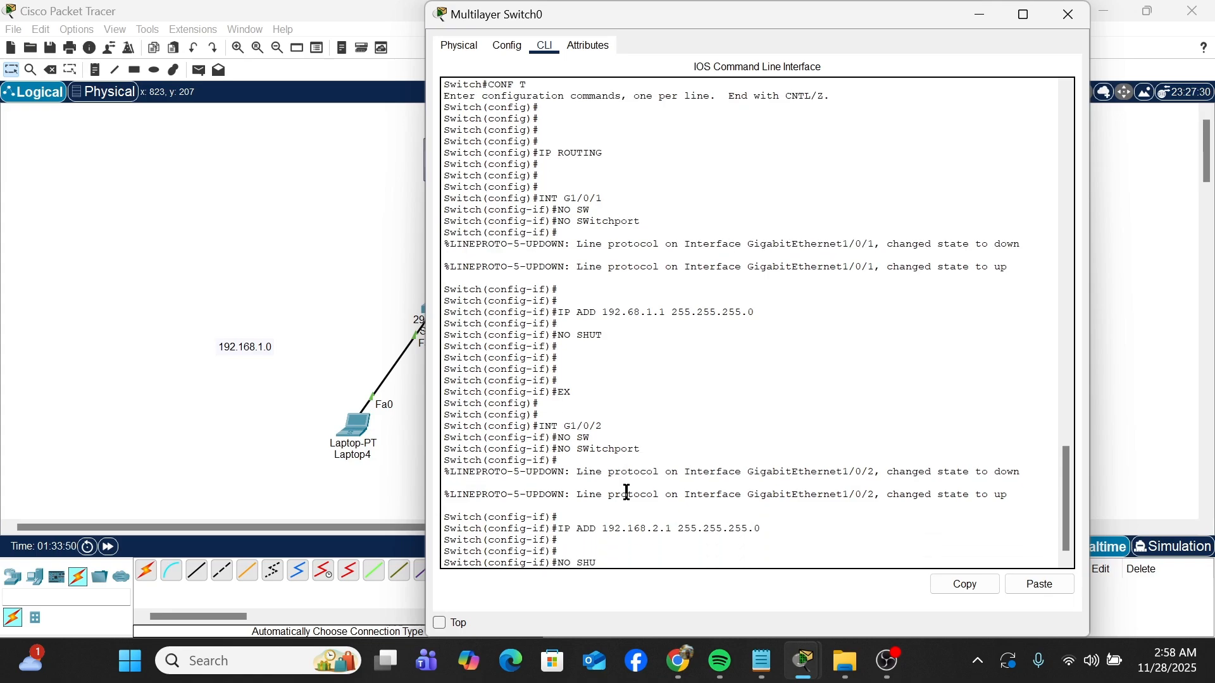
{"action": "type", "text": "T"}
{"action": "key", "text": "Return"}
{"action": "key", "text": "Return"}
{"action": "key", "text": "Return"}
{"action": "key", "text": "Return"}
{"action": "key", "text": "Return"}
{"action": "key", "text": "Return"}
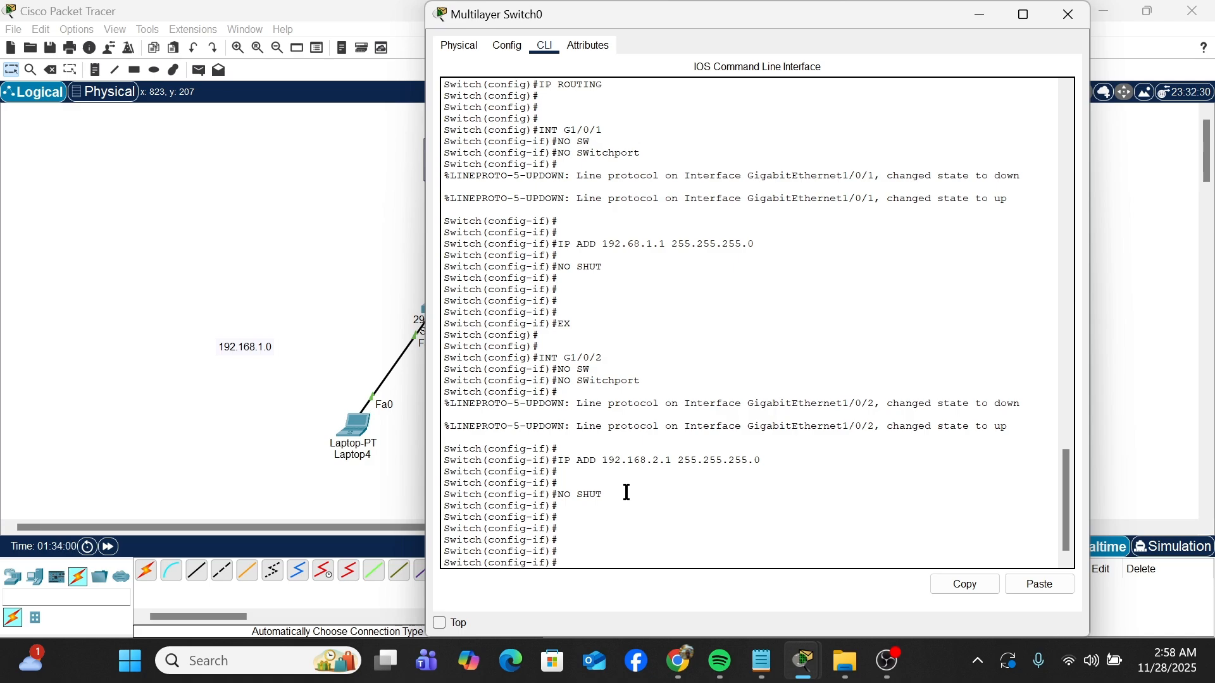
Step: Switch Laptop4's IP configuration to DHCP to request an address
{"action": "left_click", "coordinate": [300, 354]}
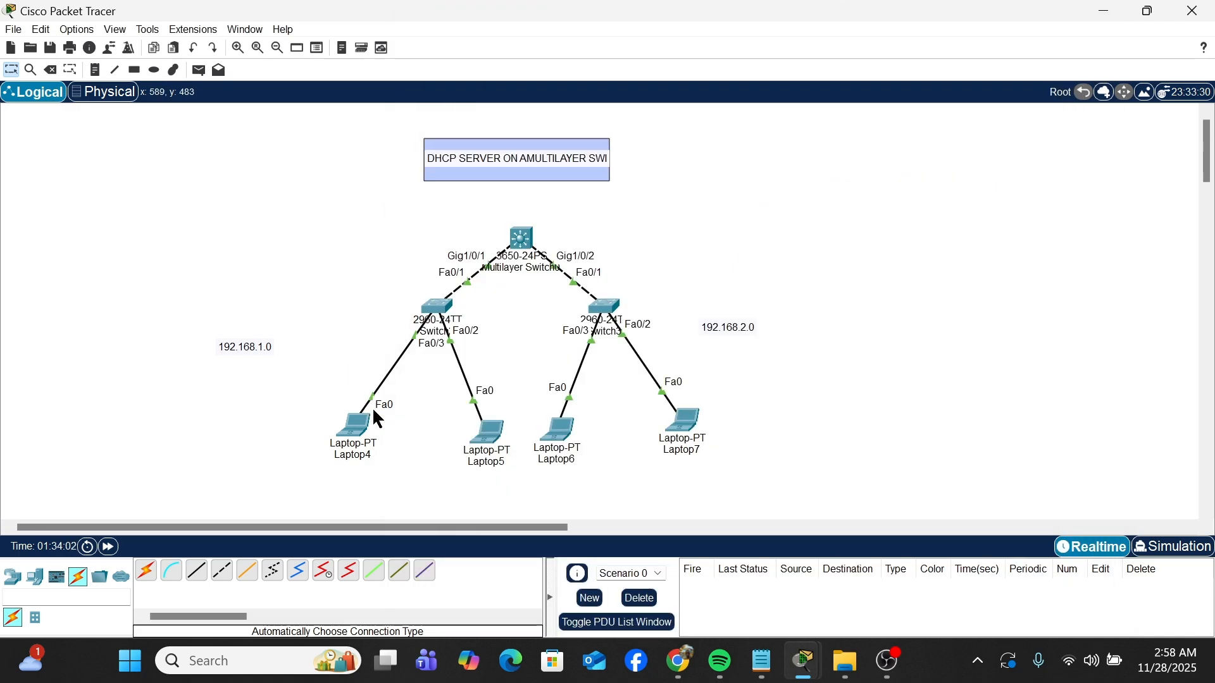
{"action": "left_click", "coordinate": [364, 435]}
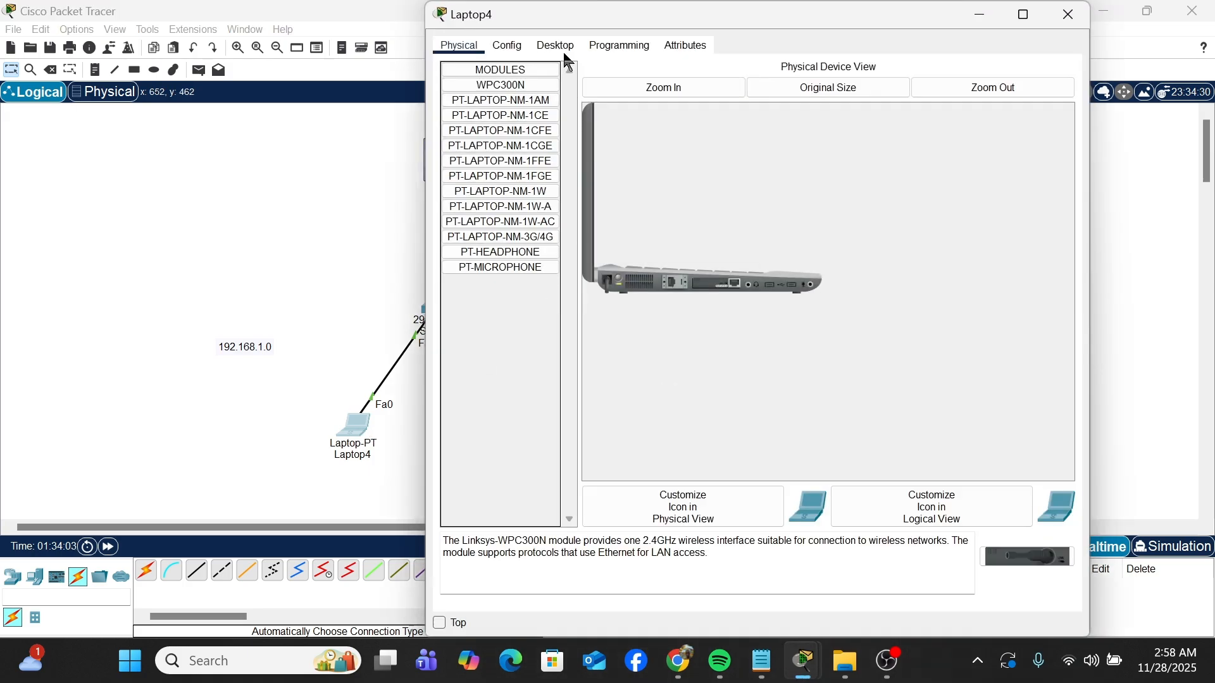
{"action": "left_click", "coordinate": [562, 57]}
{"action": "left_click", "coordinate": [511, 109]}
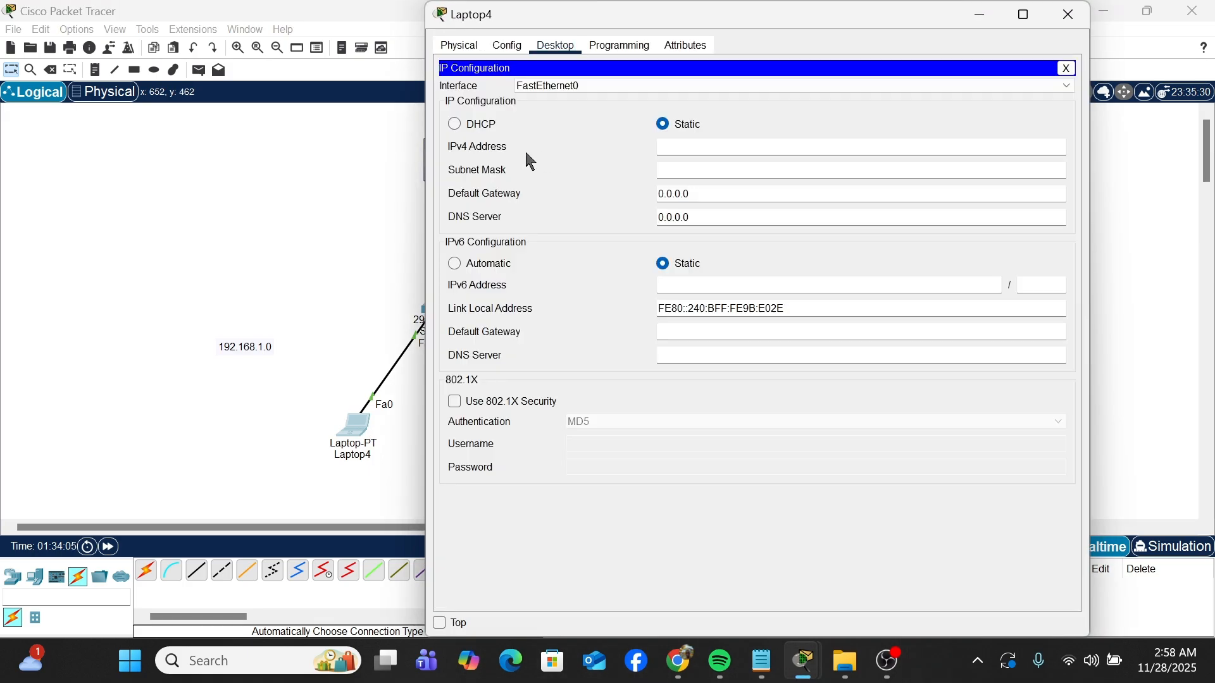
{"action": "left_click", "coordinate": [462, 128]}
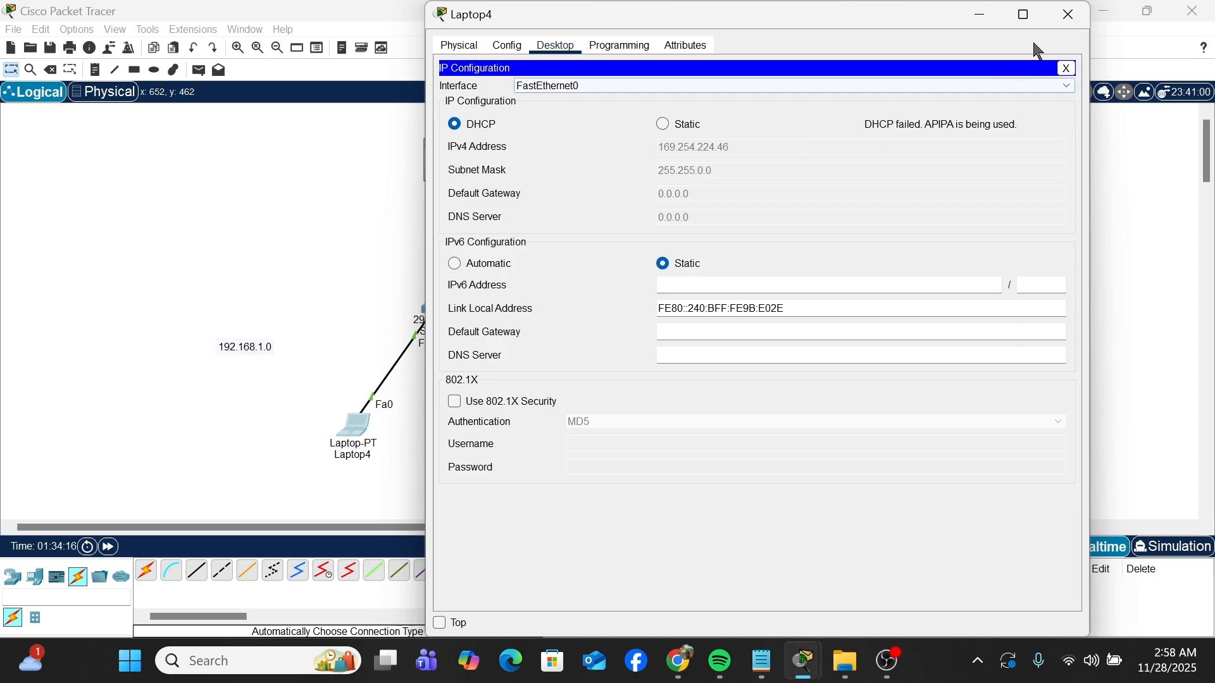
{"action": "left_click", "coordinate": [1070, 14]}
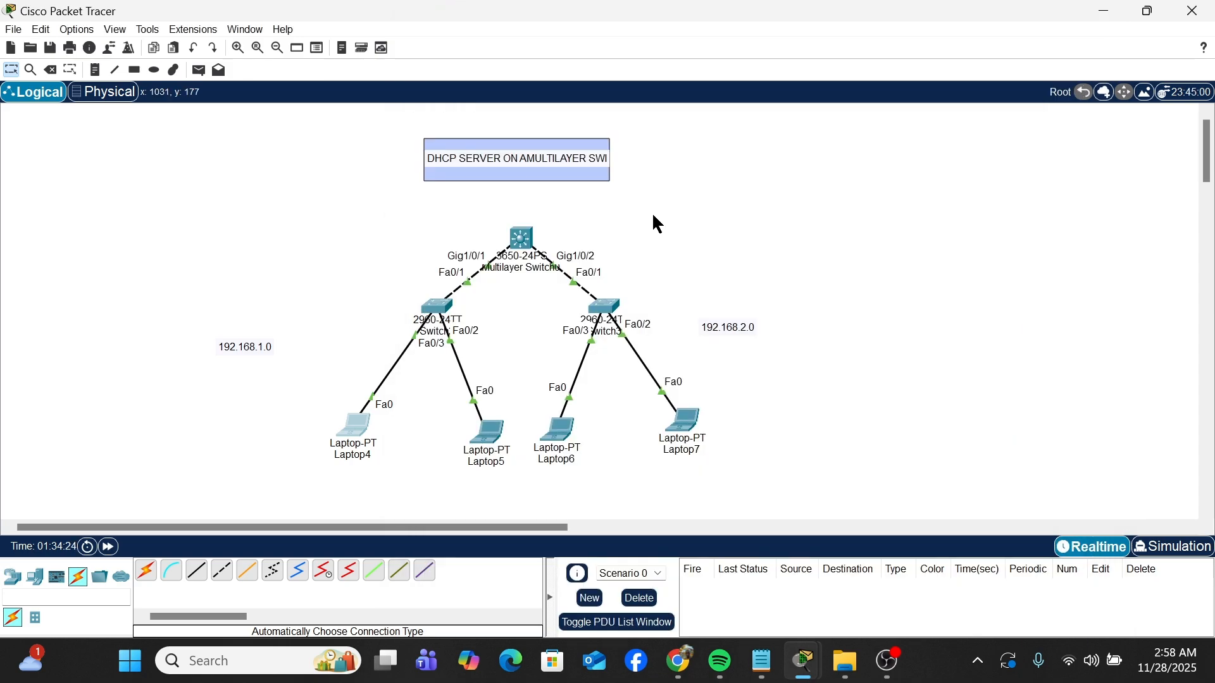
Step: Check the guidelines in Notepad, then enable the DHCP service on the multilayer switch with SERVICE DHCP
{"action": "left_click", "coordinate": [522, 236]}
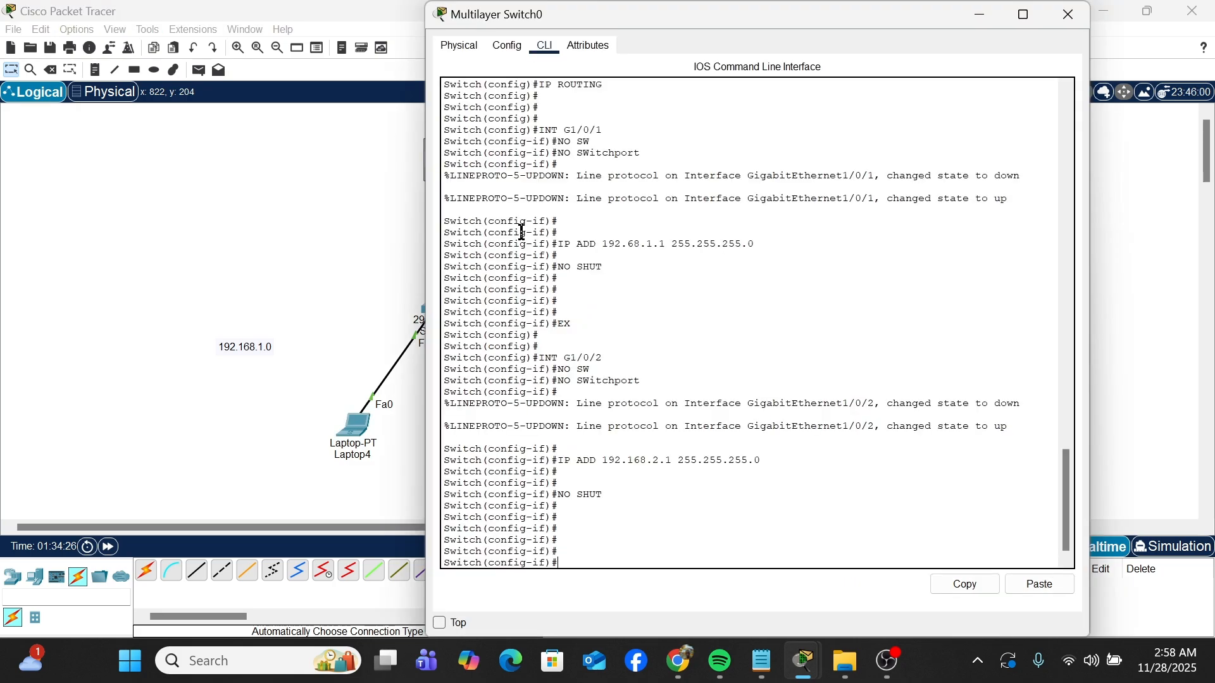
{"action": "left_click", "coordinate": [763, 664]}
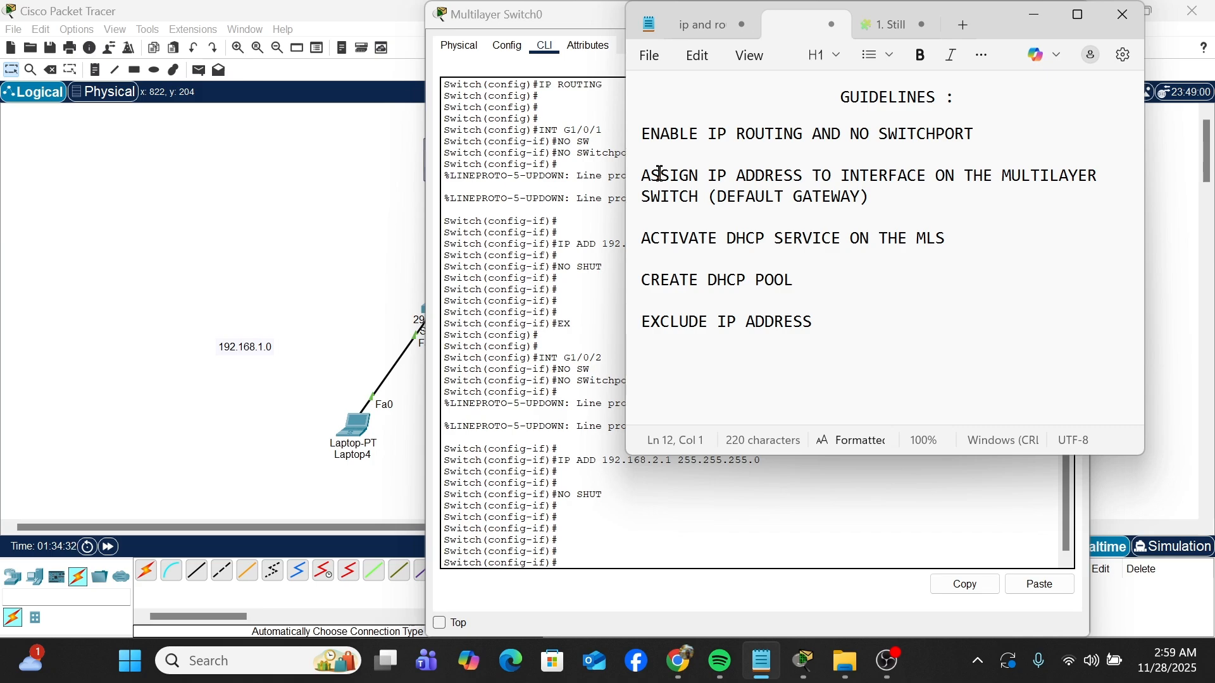
{"action": "left_click_drag", "start_coordinate": [872, 193], "coordinate": [705, 198]}
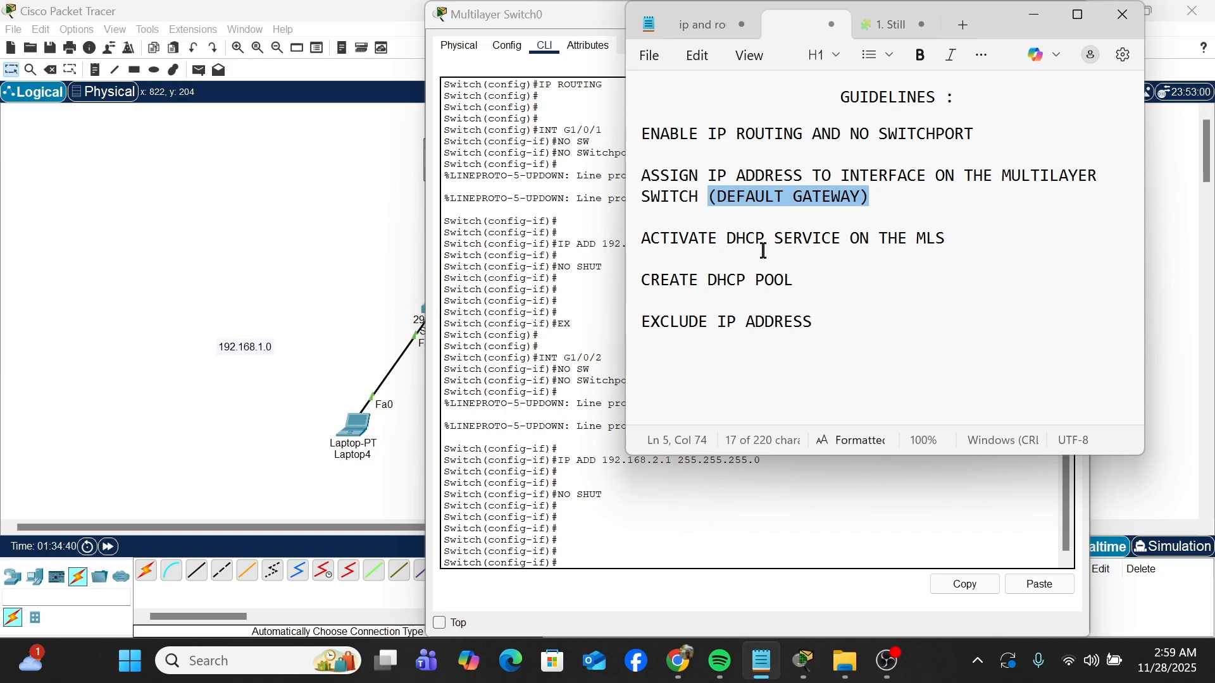
{"action": "left_click", "coordinate": [580, 566]}
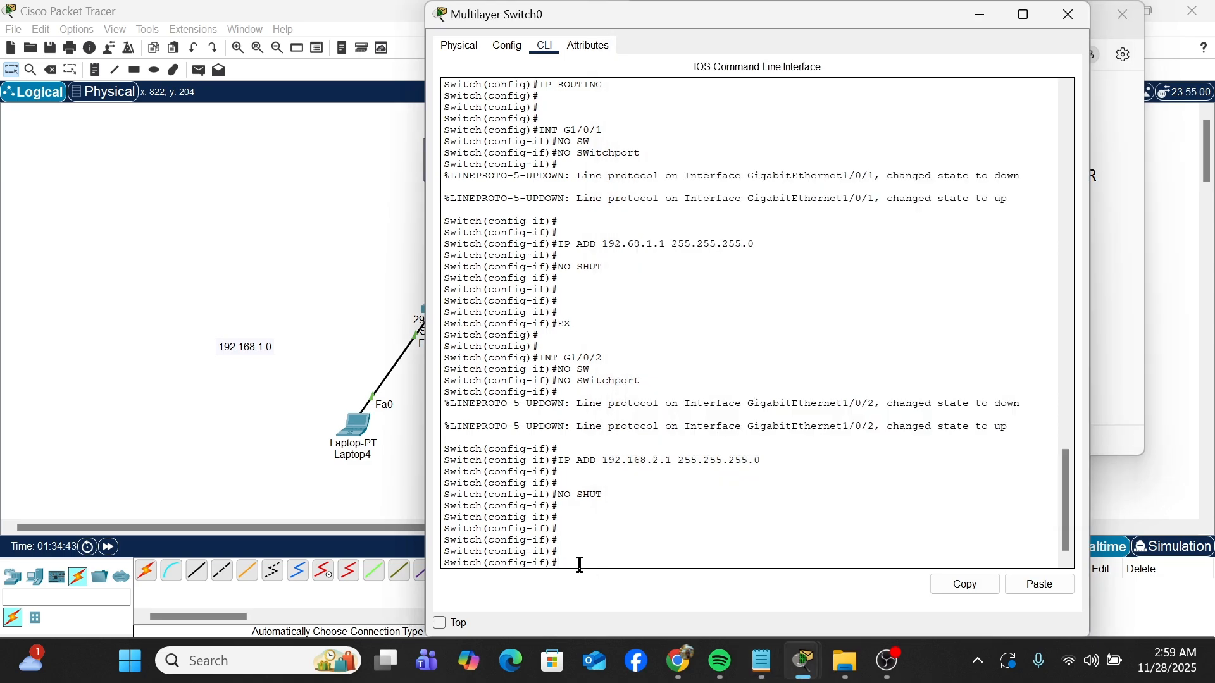
{"action": "type", "text": "SER"}
{"action": "key", "text": "Tab"}
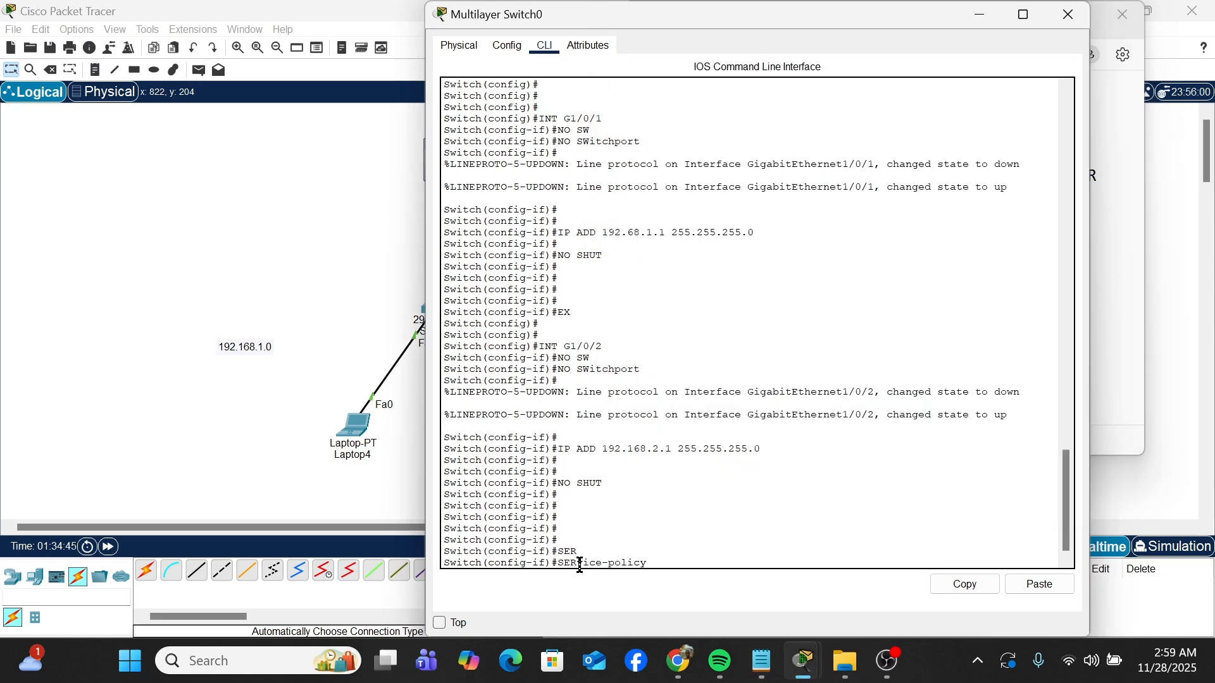
{"action": "key", "text": "BackSpace"}
{"action": "key", "text": "BackSpace"}
{"action": "key", "text": "BackSpace"}
{"action": "key", "text": "BackSpace"}
{"action": "key", "text": "BackSpace"}
{"action": "key", "text": "BackSpace"}
{"action": "key", "text": "BackSpace"}
{"action": "type", "text": "DHCP ?"}
{"action": "key", "text": "Return"}
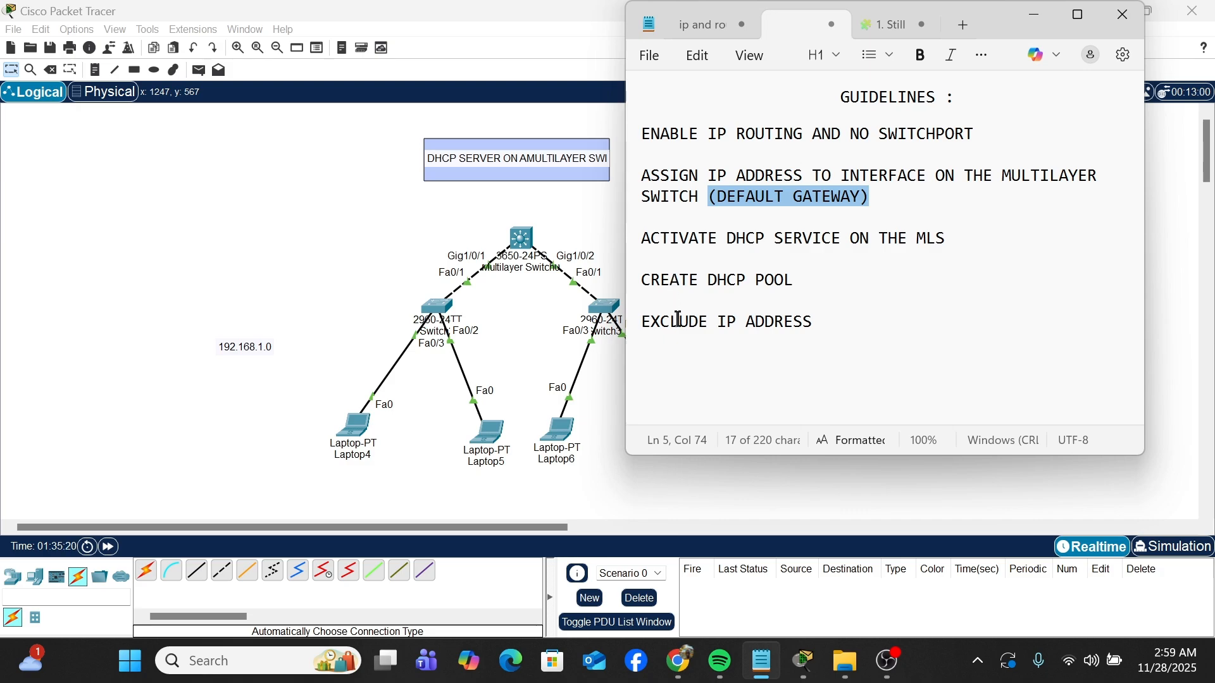
Step: Check the pool guideline in the notes and create a DHCP pool named TECH on the multilayer switch
{"action": "left_click", "coordinate": [644, 280]}
{"action": "left_click_drag", "start_coordinate": [644, 280], "coordinate": [796, 285]}
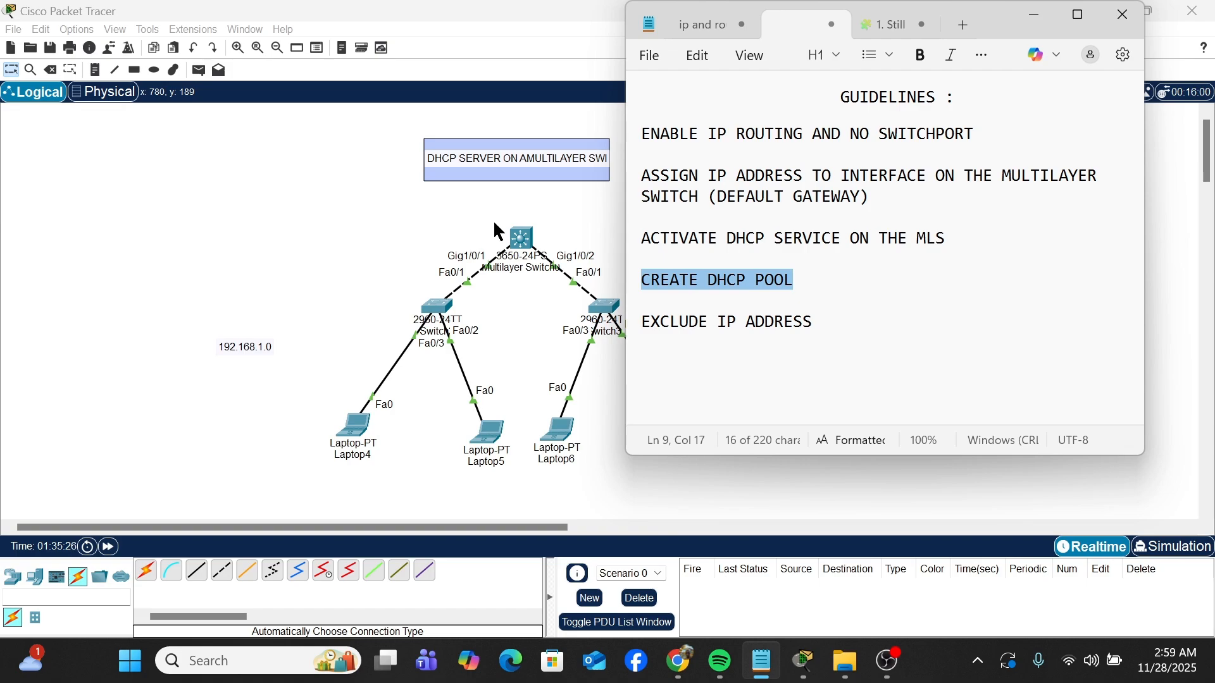
{"action": "left_click", "coordinate": [522, 243]}
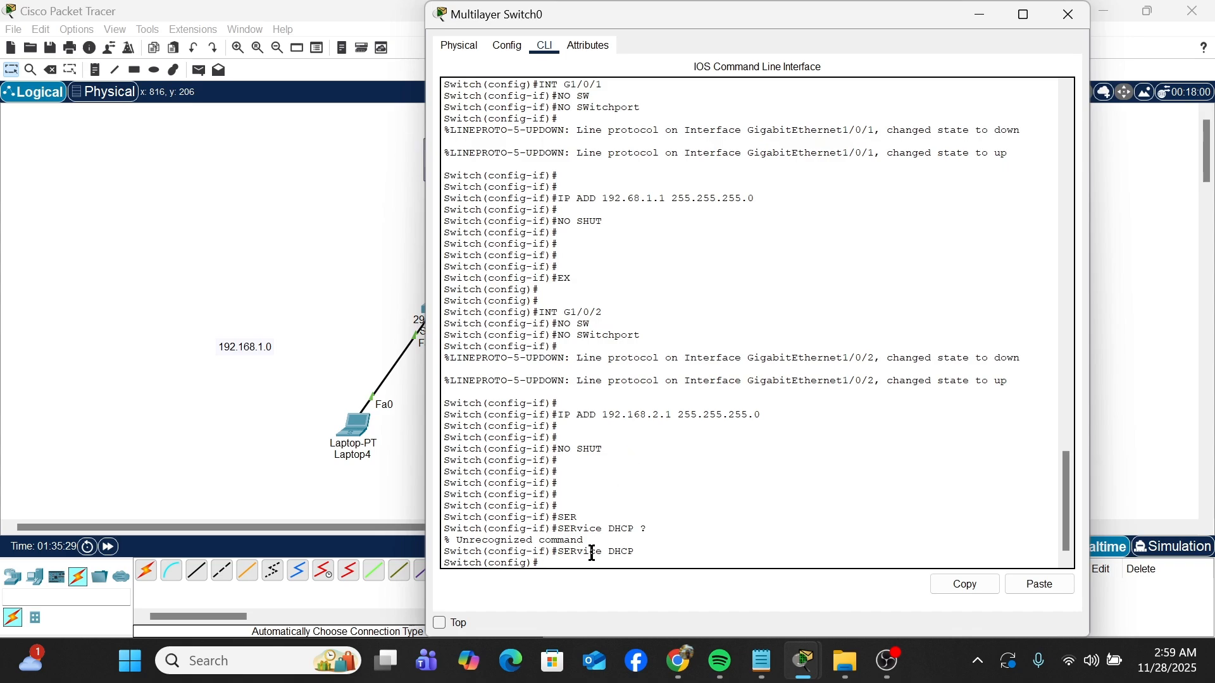
{"action": "key", "text": "Return"}
{"action": "key", "text": "Return"}
{"action": "key", "text": "Return"}
{"action": "key", "text": "Return"}
{"action": "type", "text": "I"}
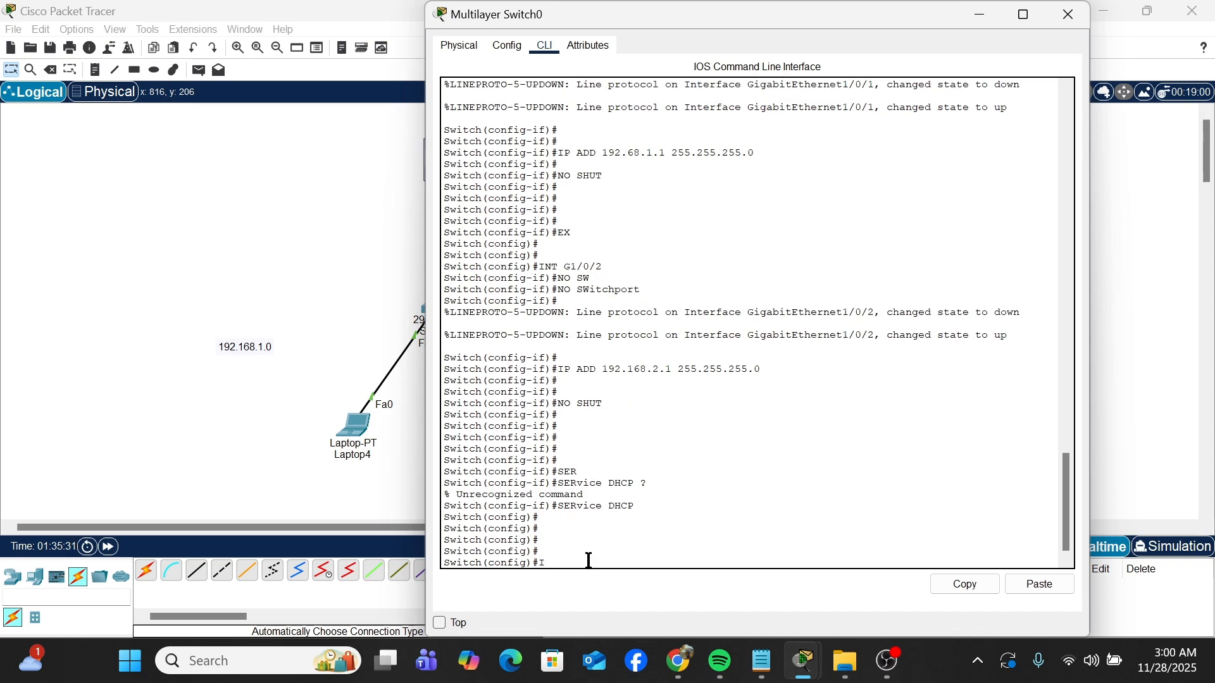
{"action": "type", "text": "P DHCP POOL TECH"}
{"action": "key", "text": "Return"}
{"action": "key", "text": "Return"}
{"action": "key", "text": "Return"}
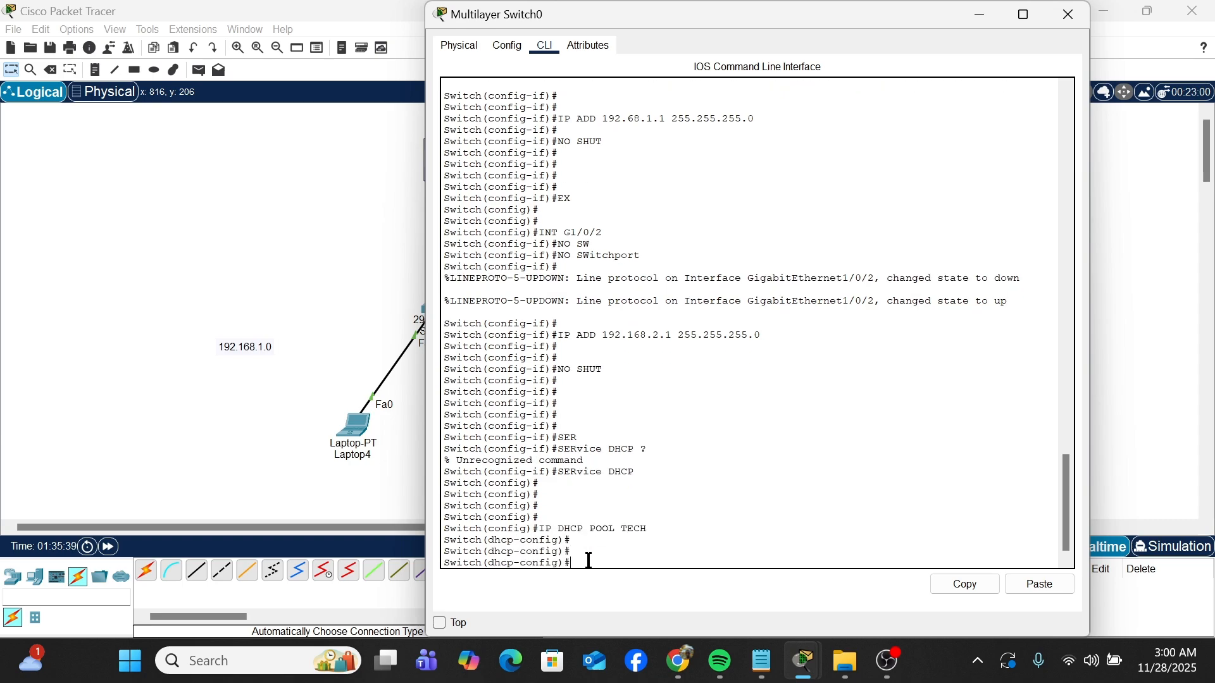
Step: List the available pool commands and set the TECH pool's network to 192.168.1.0 with mask 255.255.255.0
{"action": "type", "text": "?"}
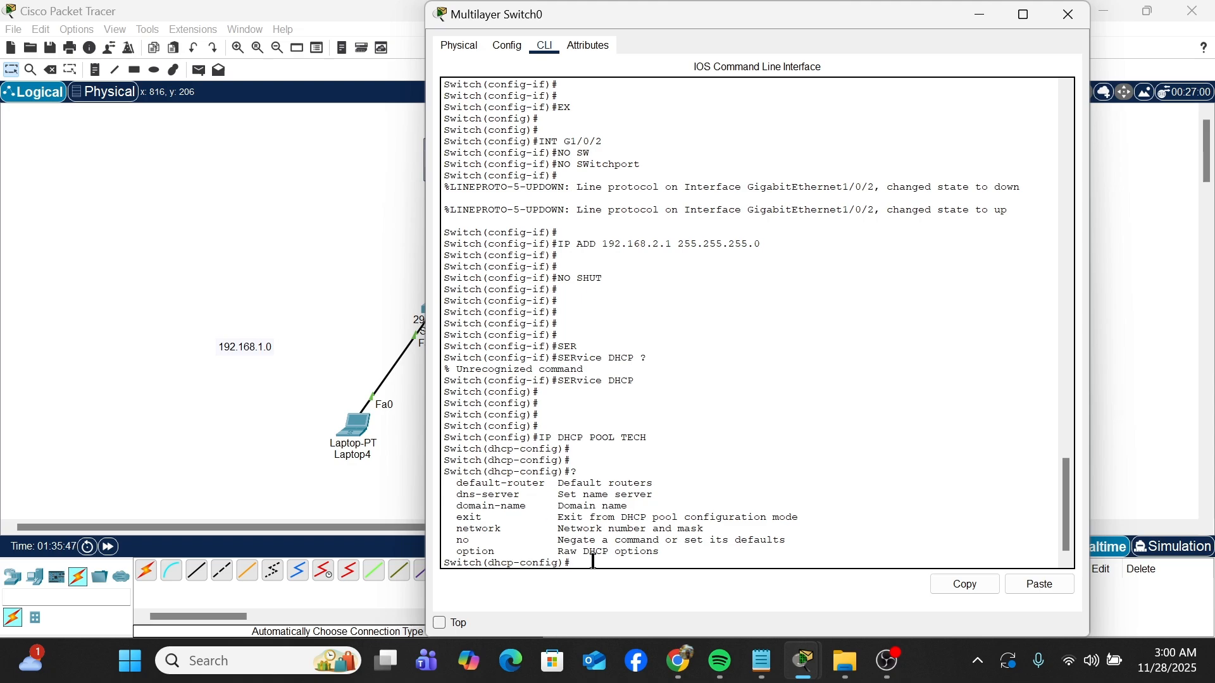
{"action": "type", "text": "NET"}
{"action": "key", "text": "Tab"}
{"action": "type", "text": "192.168."}
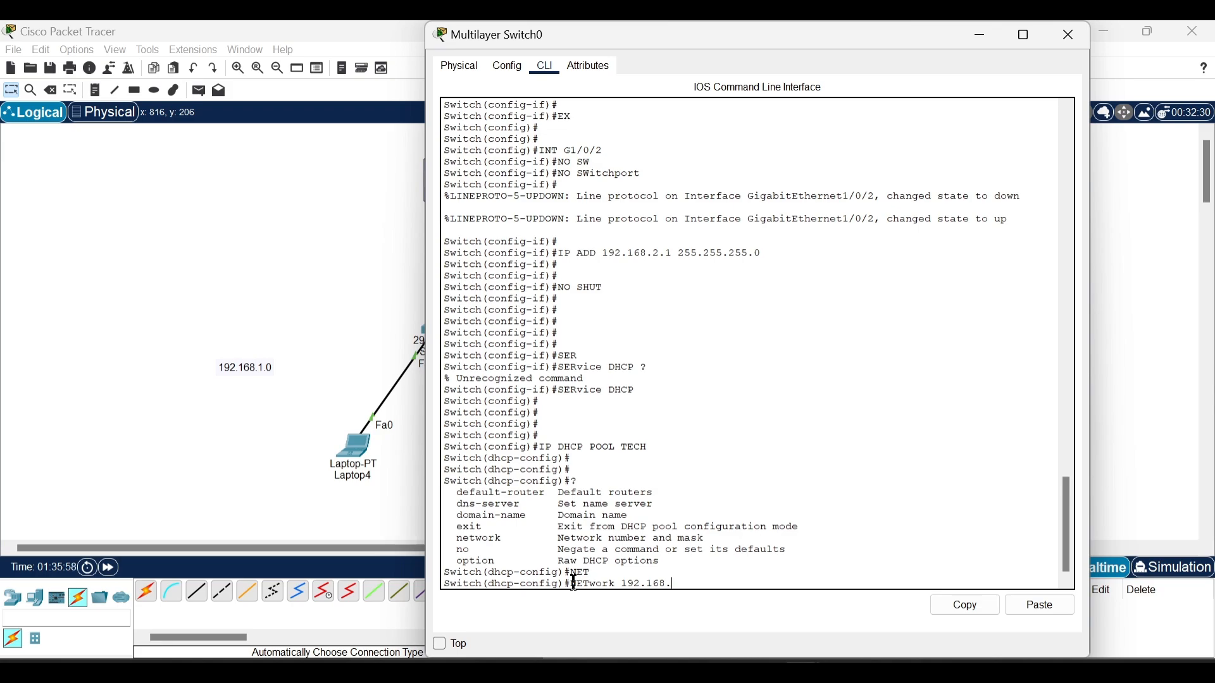
{"action": "type", "text": "1.0 255.255.255.0"}
{"action": "key", "text": "Return"}
{"action": "key", "text": "Return"}
{"action": "key", "text": "Return"}
{"action": "key", "text": "Return"}
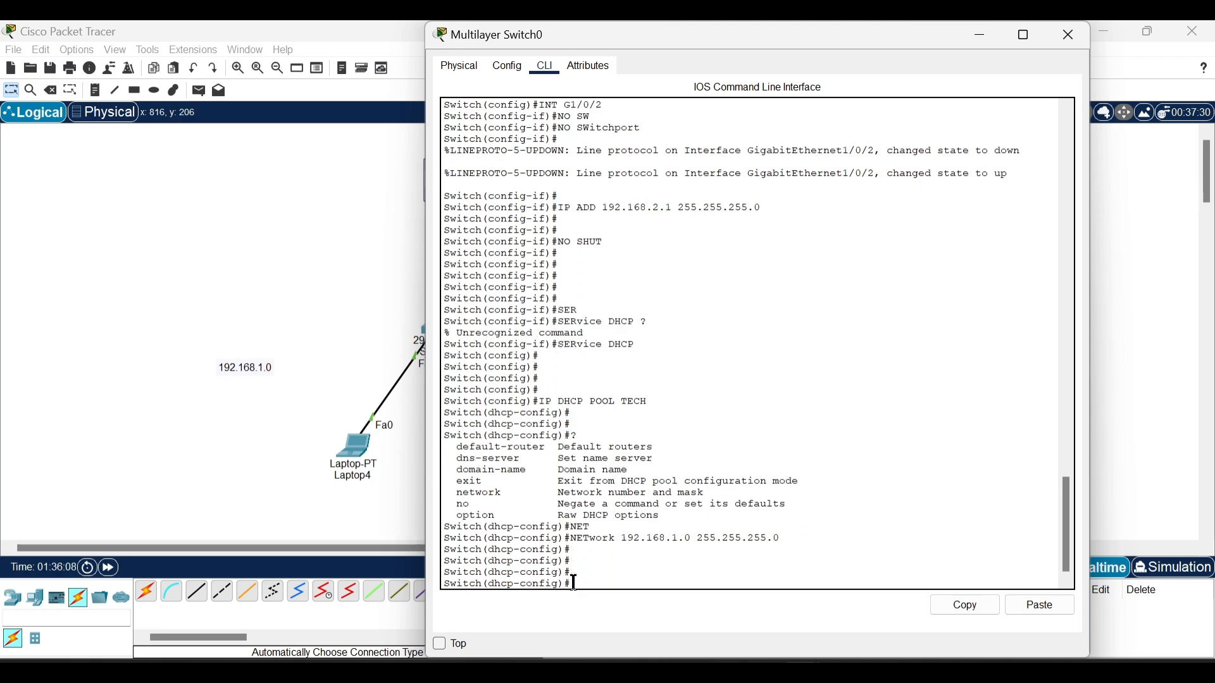
Step: Set the TECH pool's DNS server to 8.8.8.8
{"action": "type", "text": "N"}
{"action": "key", "text": "Tab"}
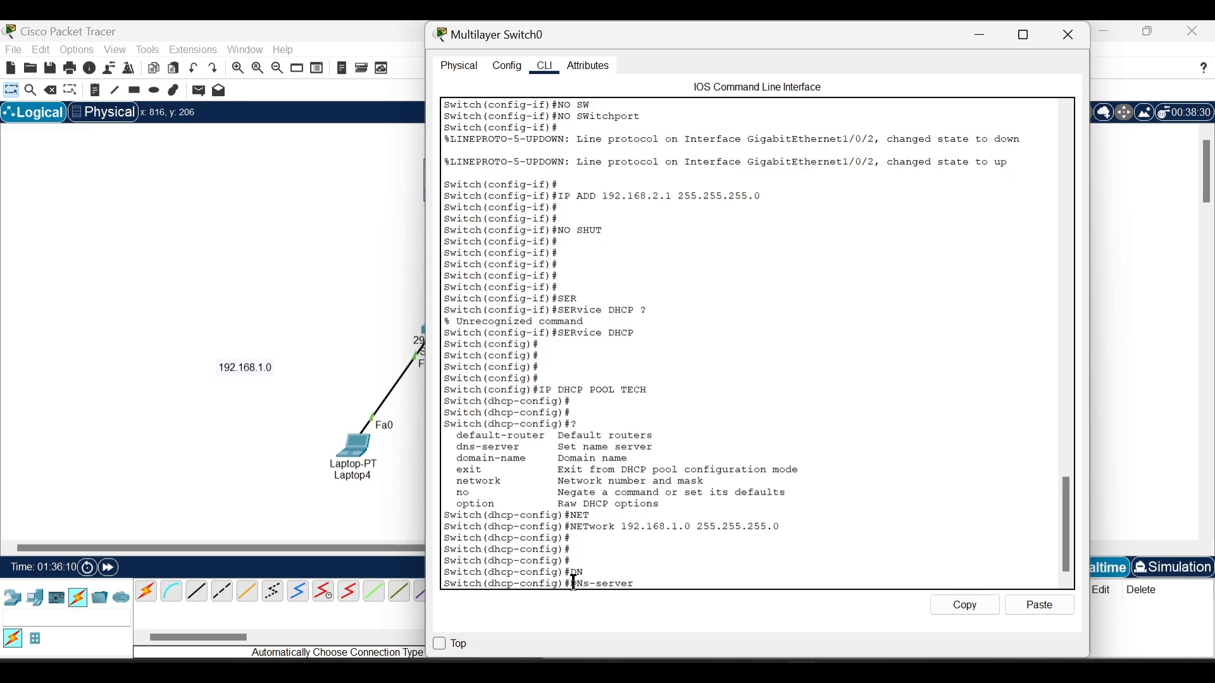
{"action": "type", "text": "8.8.8.8"}
{"action": "key", "text": "Return"}
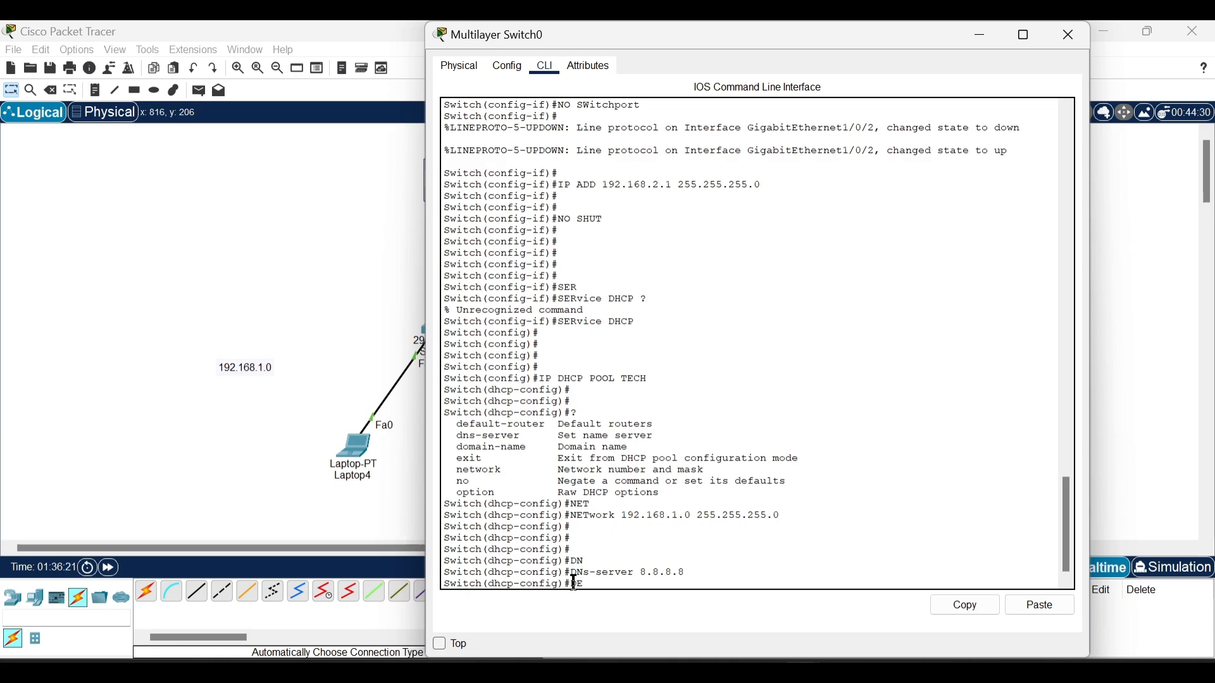
Step: Set the TECH pool's default router to 192.168.1.1 and exit to global configuration
{"action": "key", "text": "Tab"}
{"action": "type", "text": "1"}
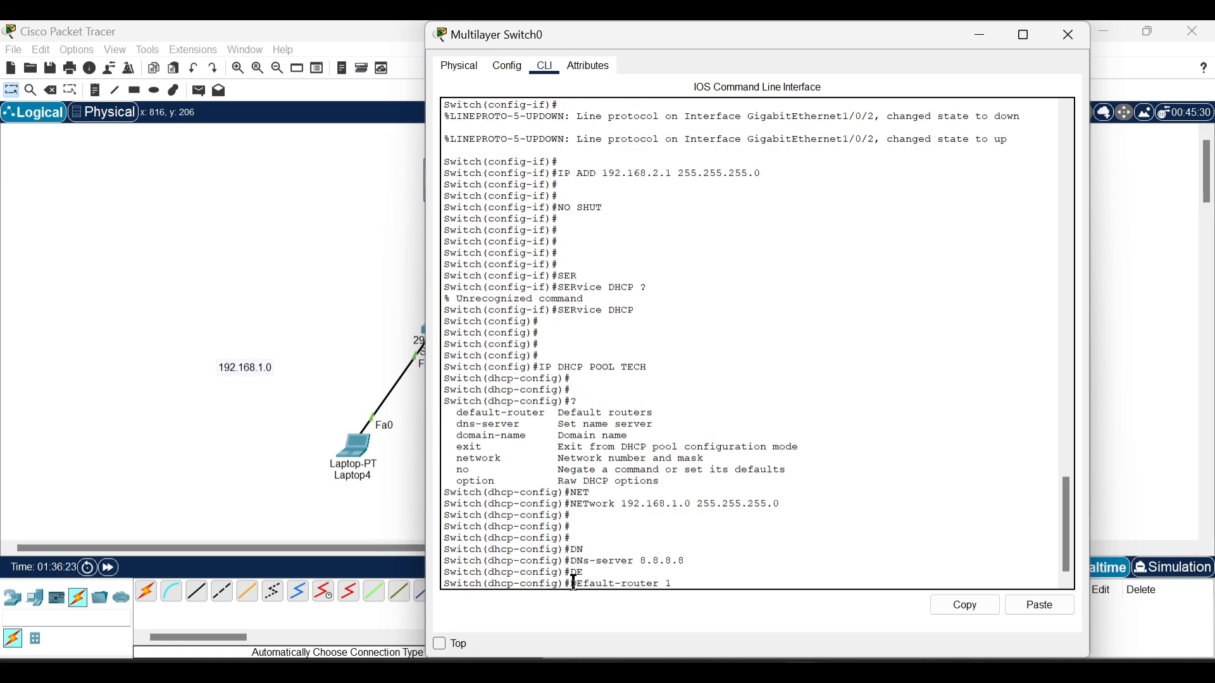
{"action": "type", "text": "92.168.1.1"}
{"action": "key", "text": "Return"}
{"action": "key", "text": "Return"}
{"action": "key", "text": "Return"}
{"action": "key", "text": "Return"}
{"action": "type", "text": "EX"}
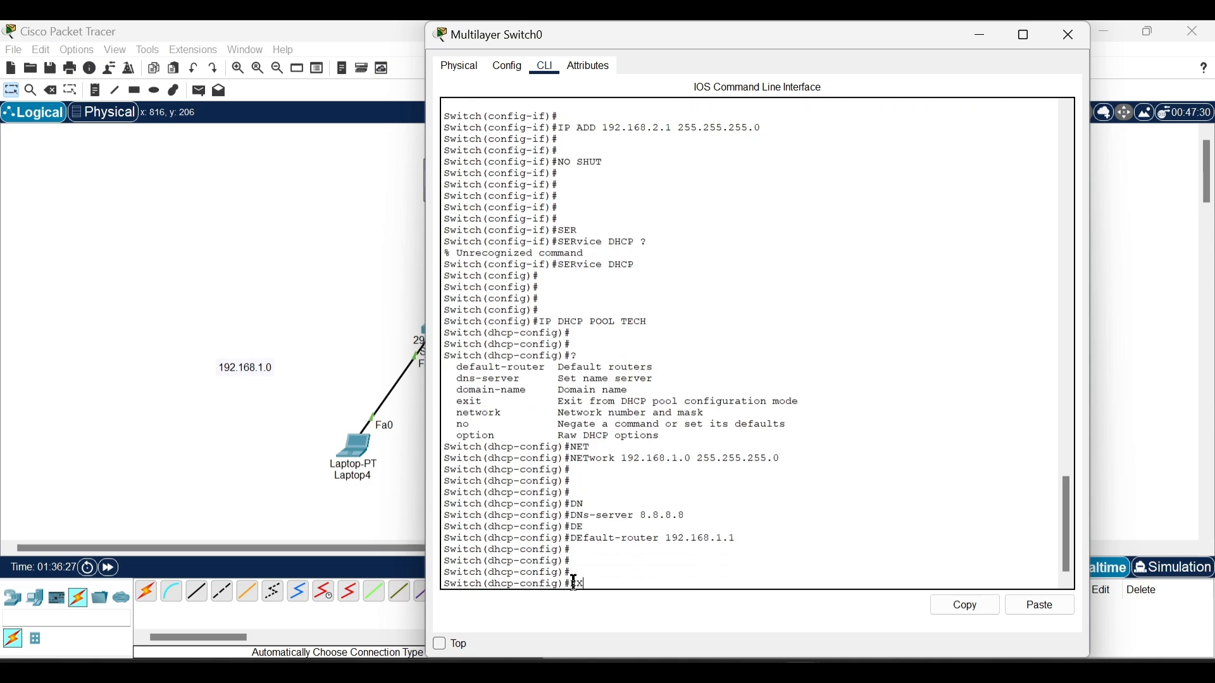
{"action": "key", "text": "Return"}
{"action": "key", "text": "Return"}
{"action": "key", "text": "Return"}
{"action": "key", "text": "Return"}
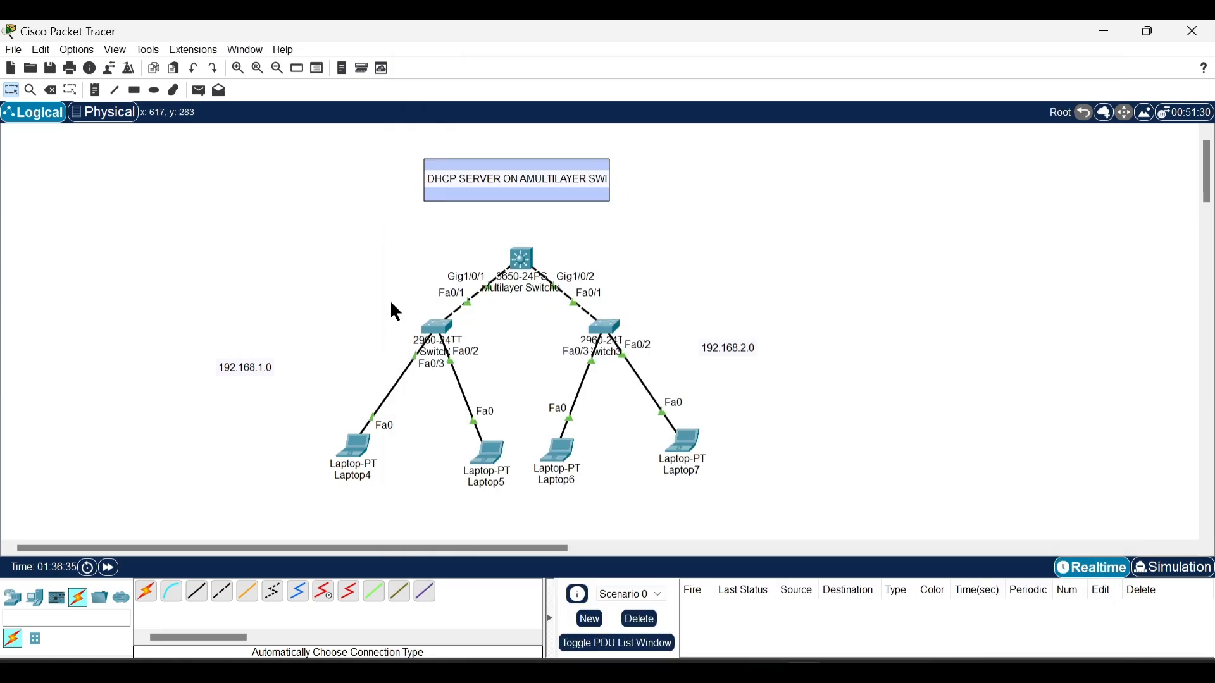
Step: Create a second DHCP pool named VC on the multilayer switch
{"action": "left_click_drag", "start_coordinate": [389, 297], "coordinate": [511, 471]}
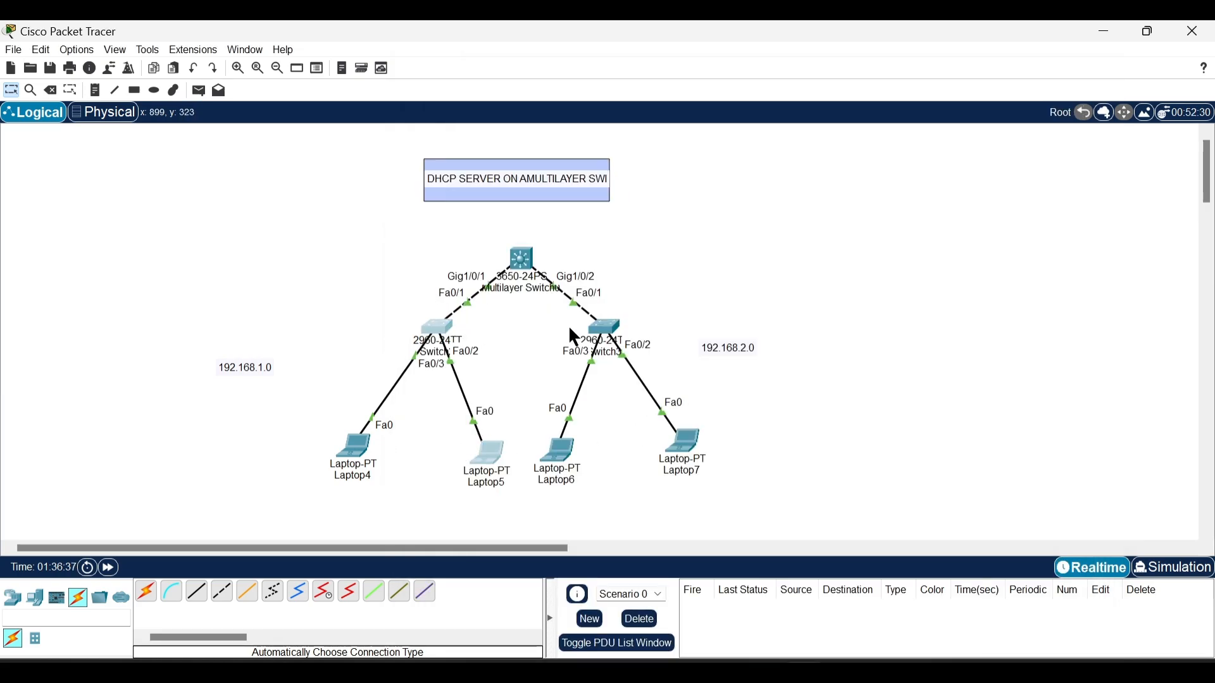
{"action": "left_click", "coordinate": [533, 262]}
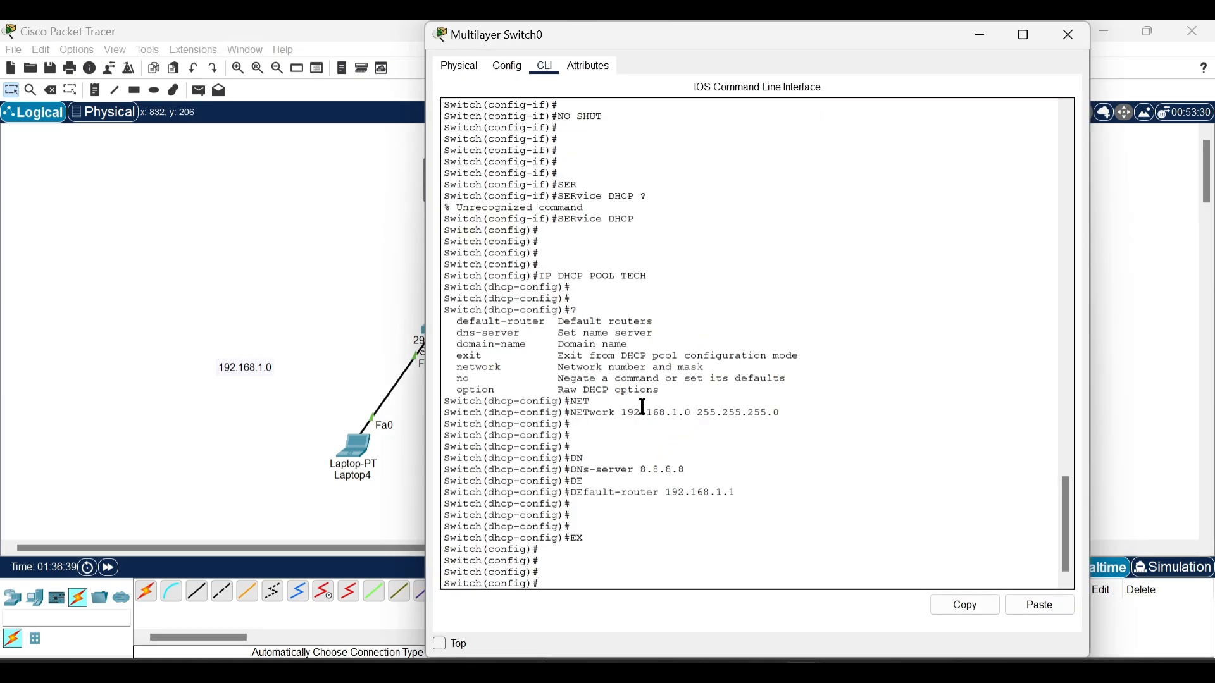
{"action": "type", "text": "IP DHCP POOL VC"}
{"action": "key", "text": "Return"}
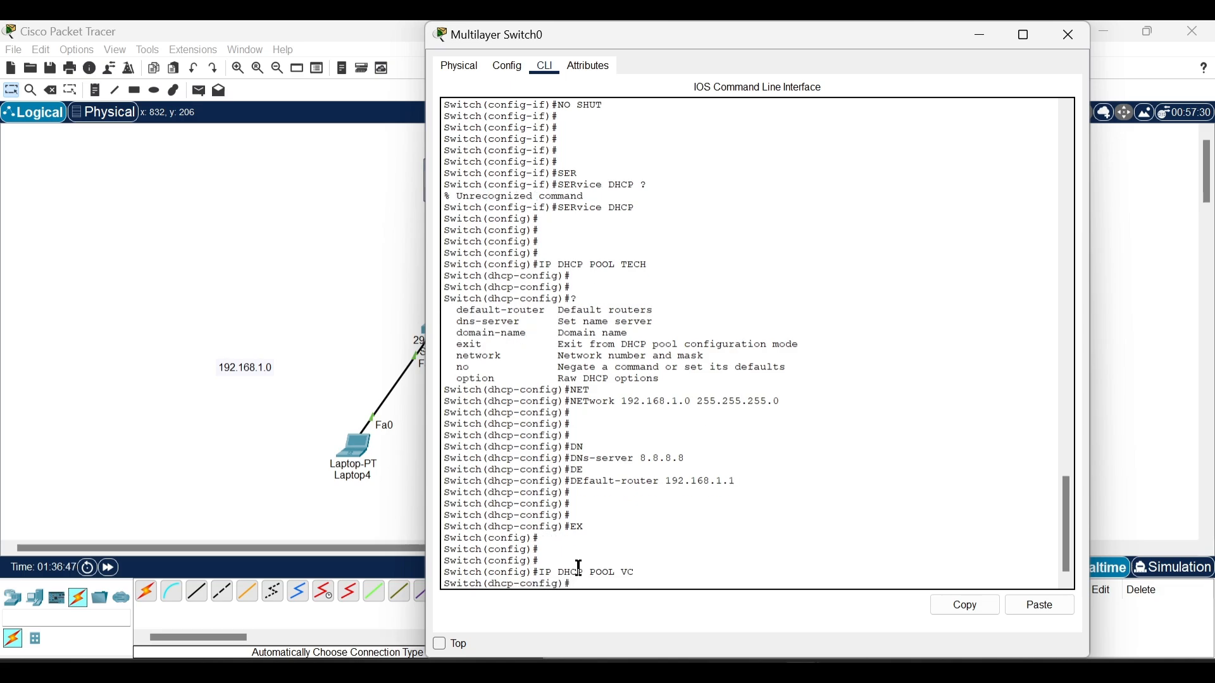
Step: Set the VC pool's network to 192.168.2.0 with mask 255.255.255.0
{"action": "type", "text": "NET"}
{"action": "key", "text": "Tab"}
{"action": "type", "text": "192."}
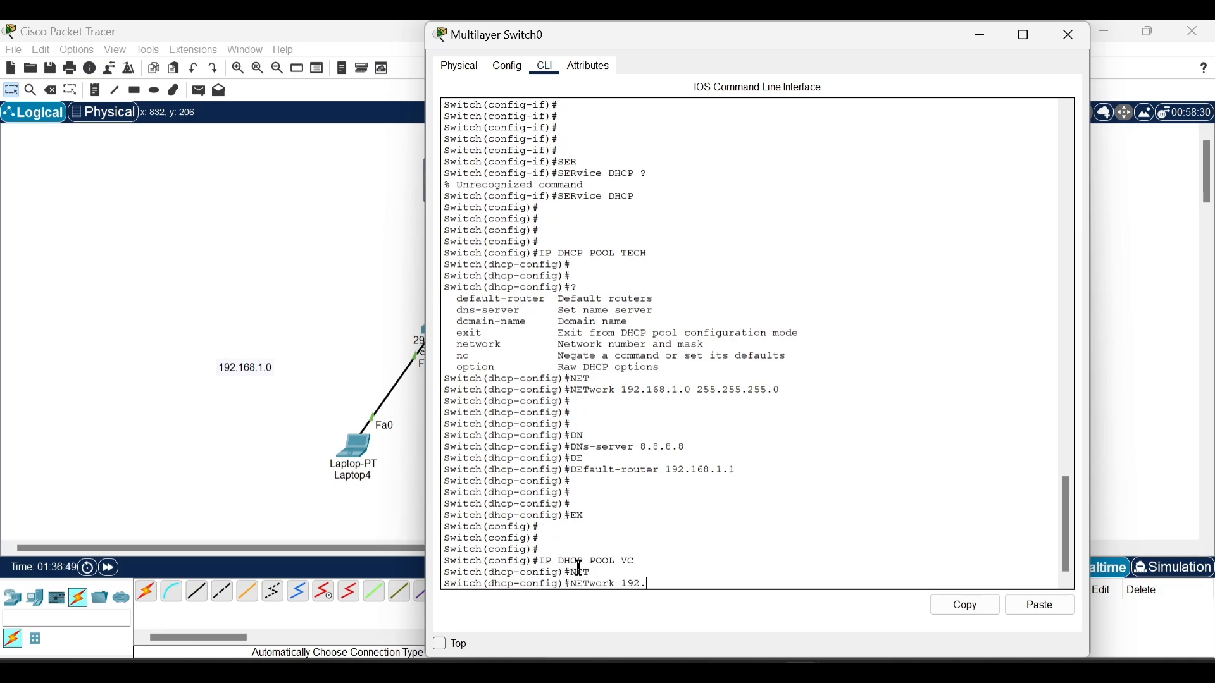
{"action": "key", "text": "BackSpace"}
{"action": "type", "text": "168.2.0 255.255.255.0"}
{"action": "key", "text": "Return"}
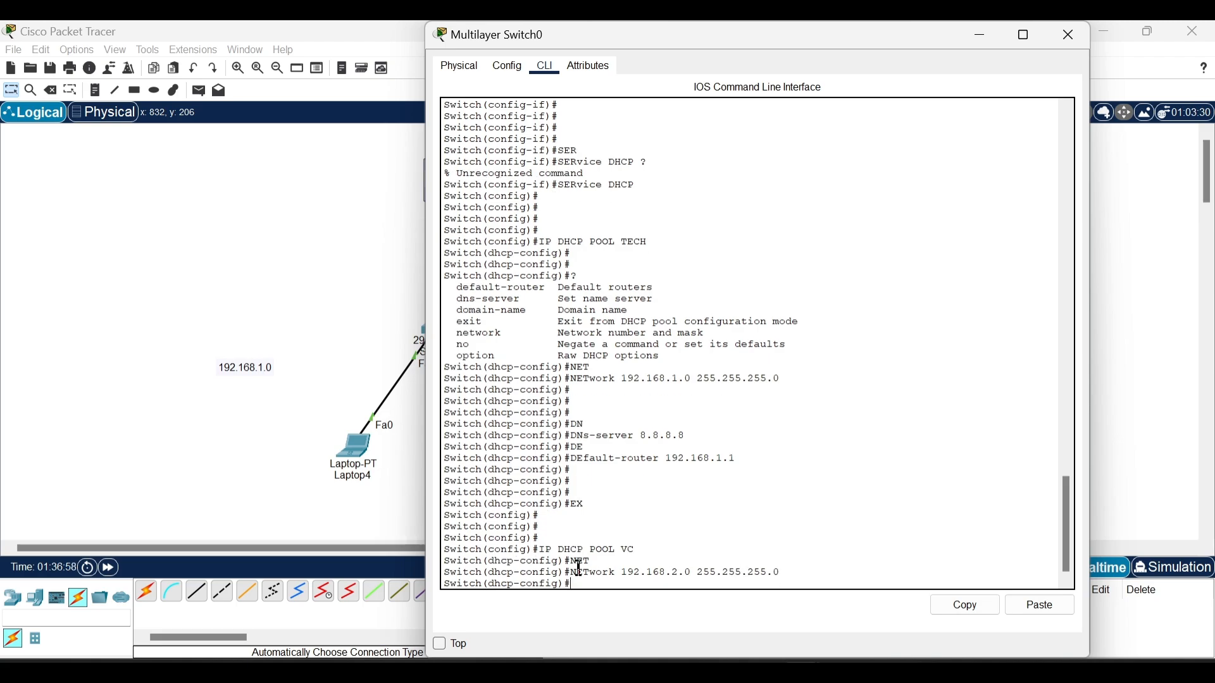
Step: Set the VC pool's DNS server to 8.8.8.8
{"action": "type", "text": "DN"}
{"action": "key", "text": "Tab"}
{"action": "type", "text": "8."}
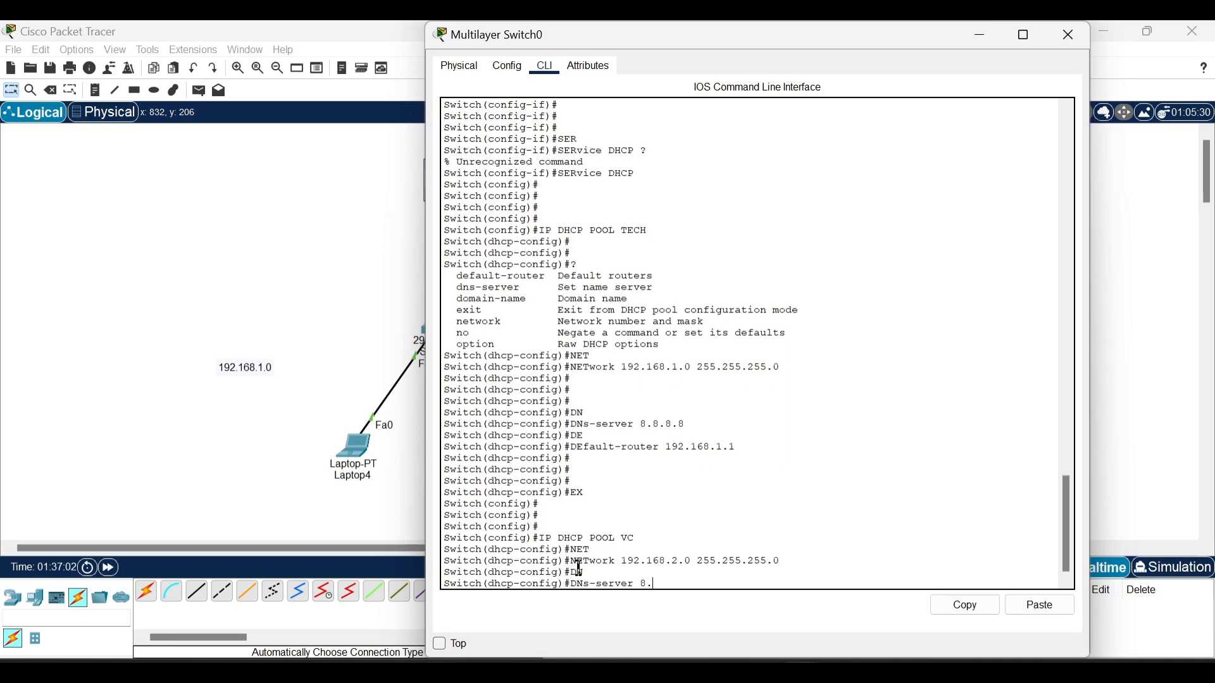
{"action": "type", "text": "8.8.8"}
{"action": "key", "text": "Return"}
Step: Set the VC pool's default router to 192.168.2.1 and return to the network topology
{"action": "type", "text": "DE"}
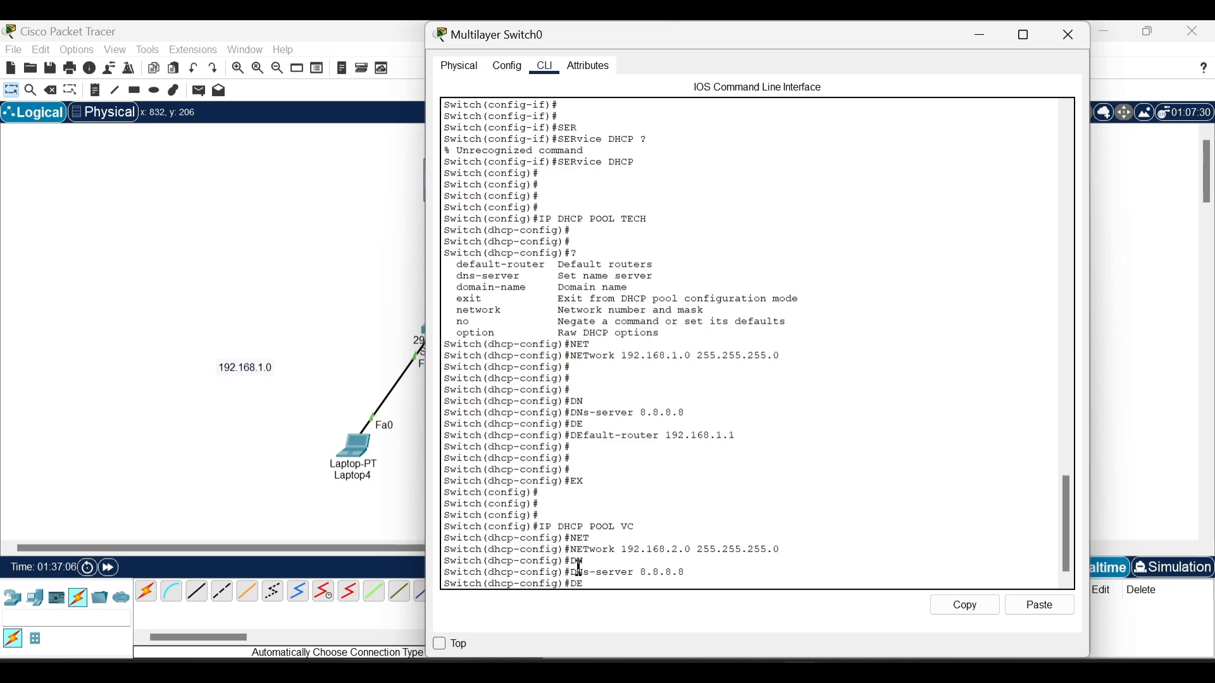
{"action": "key", "text": "Tab"}
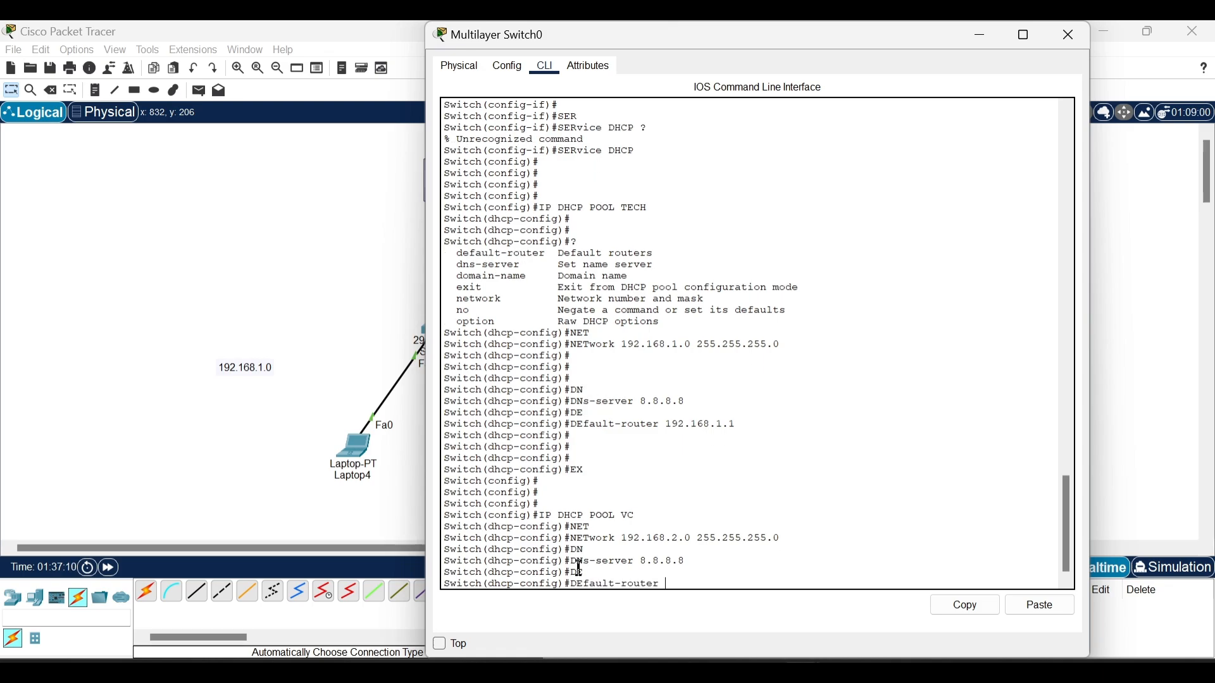
{"action": "type", "text": "192.1"}
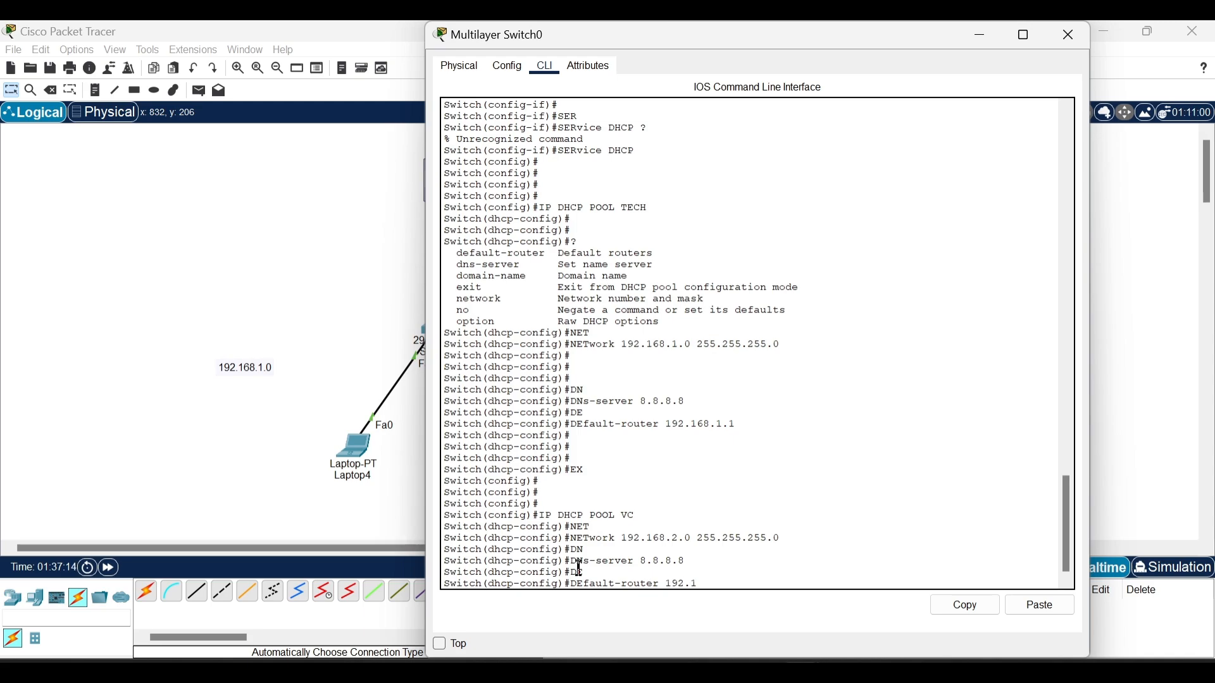
{"action": "type", "text": "68.2.1"}
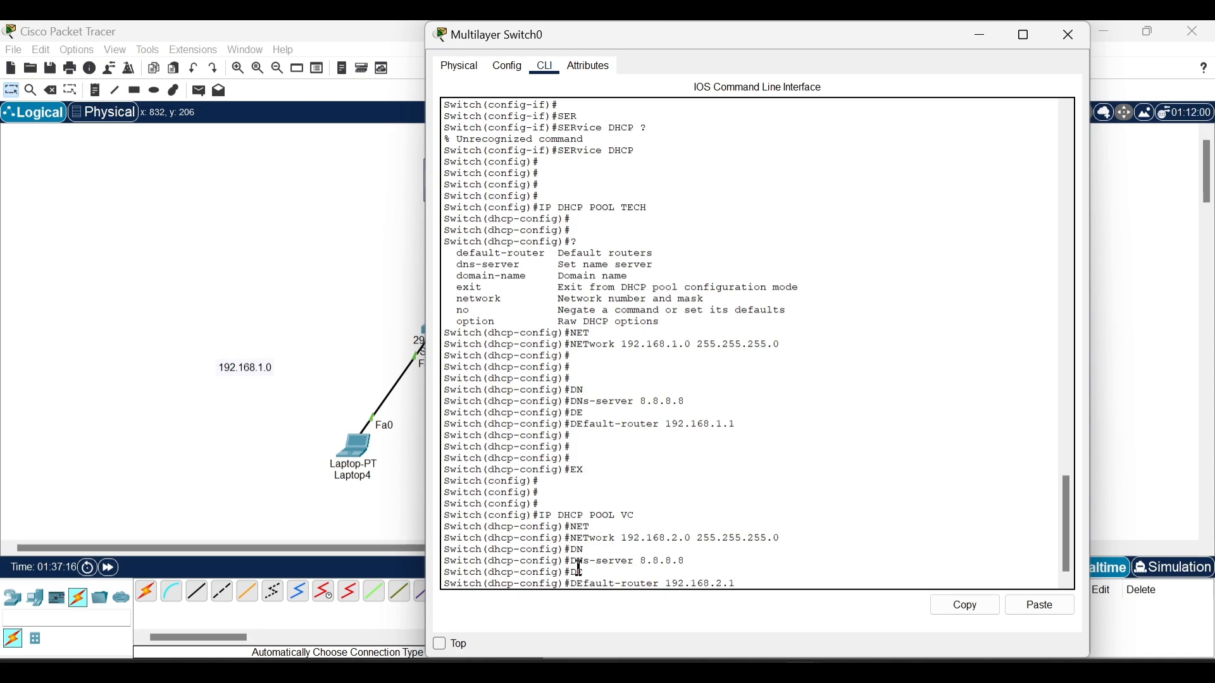
{"action": "key", "text": "Return"}
{"action": "key", "text": "Return"}
{"action": "key", "text": "Return"}
{"action": "key", "text": "Return"}
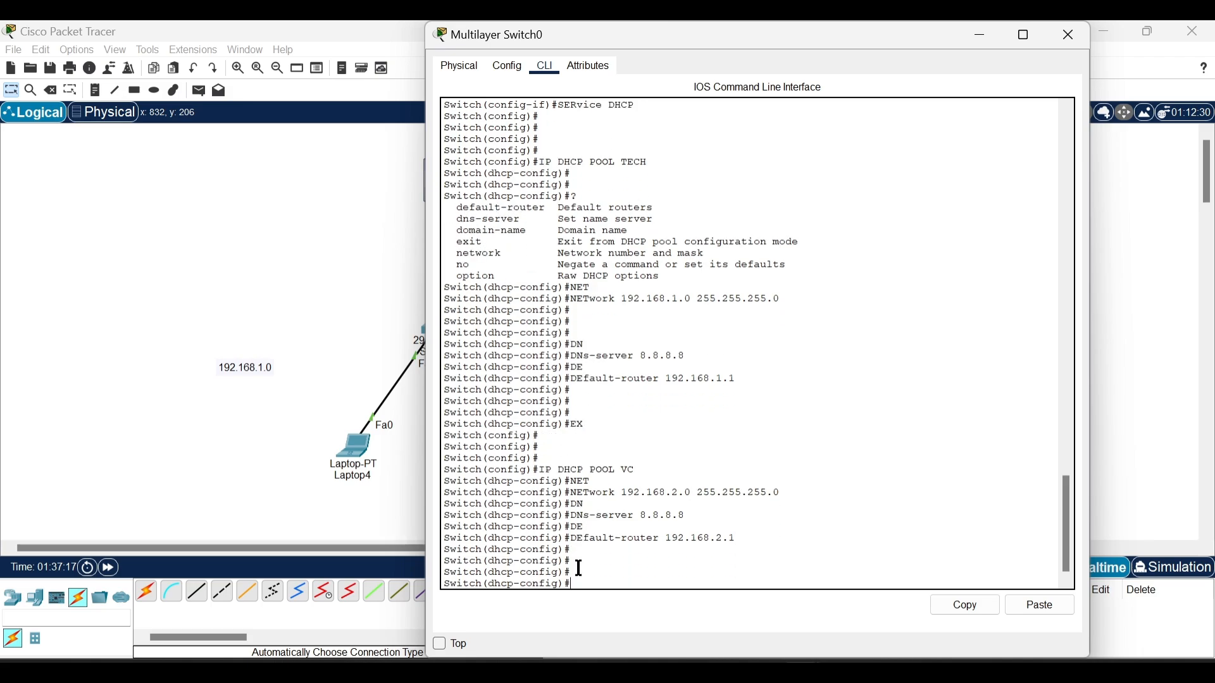
{"action": "left_click", "coordinate": [331, 370]}
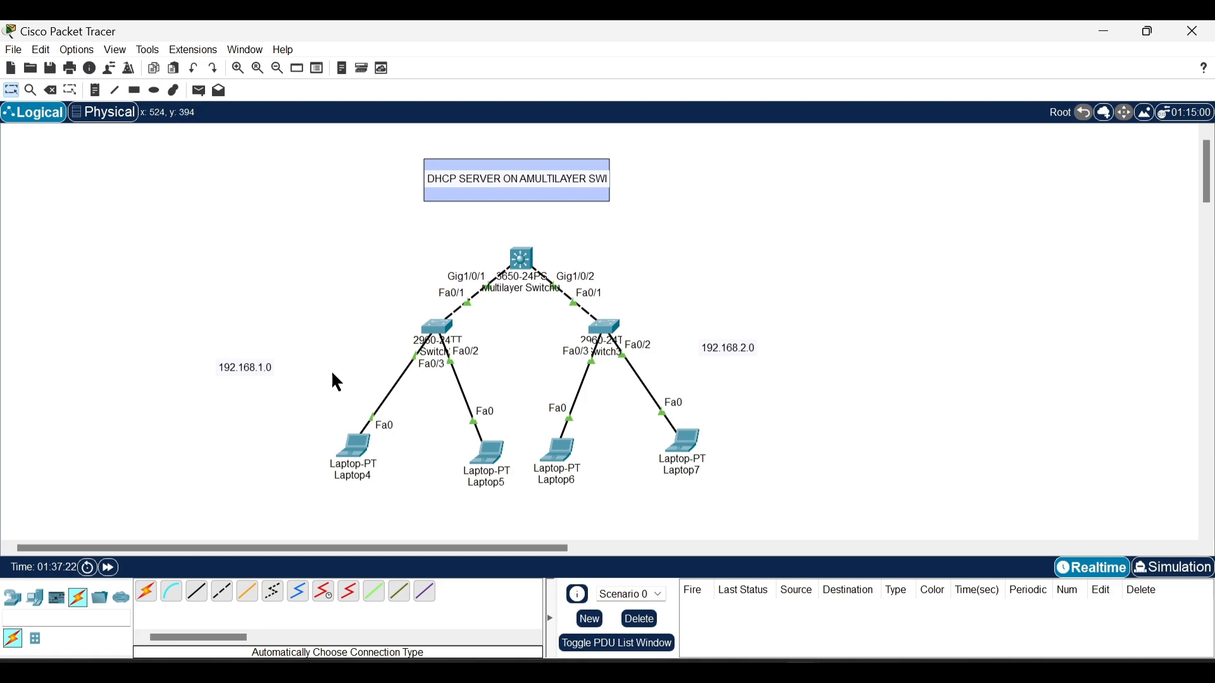
Step: Try to obtain Laptop4's IP configuration through DHCP, switching to static and back to DHCP to repeat the request
{"action": "left_click", "coordinate": [353, 446]}
{"action": "left_click", "coordinate": [517, 140]}
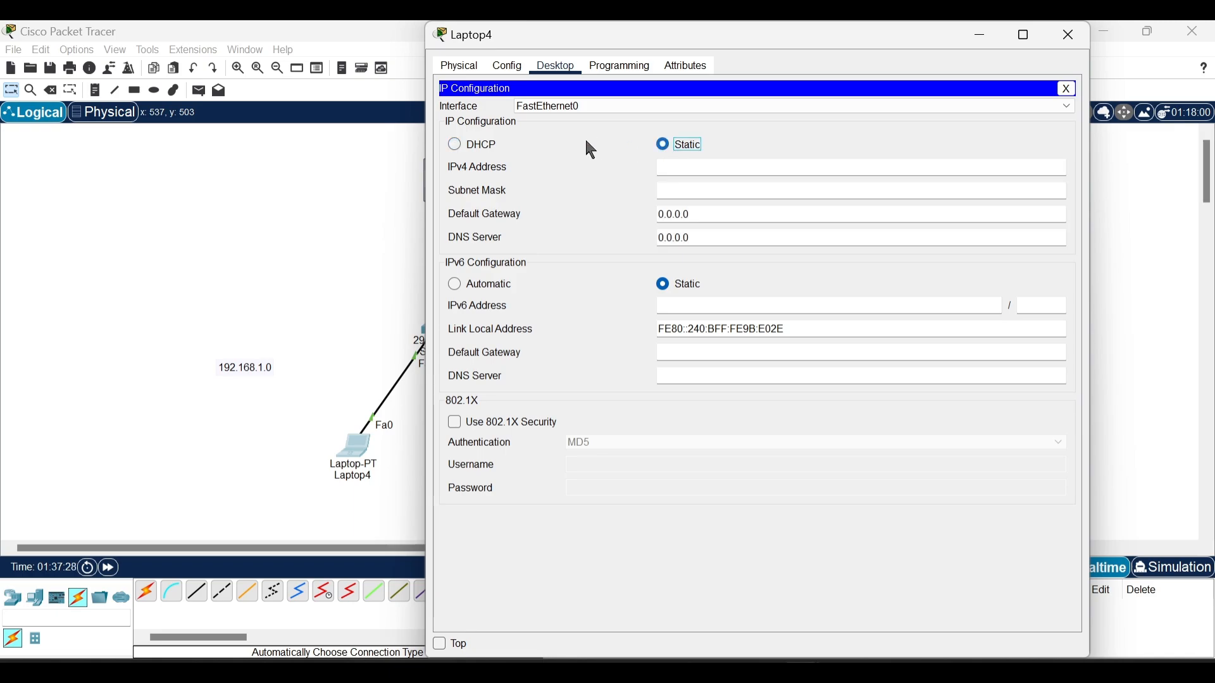
{"action": "left_click", "coordinate": [457, 145]}
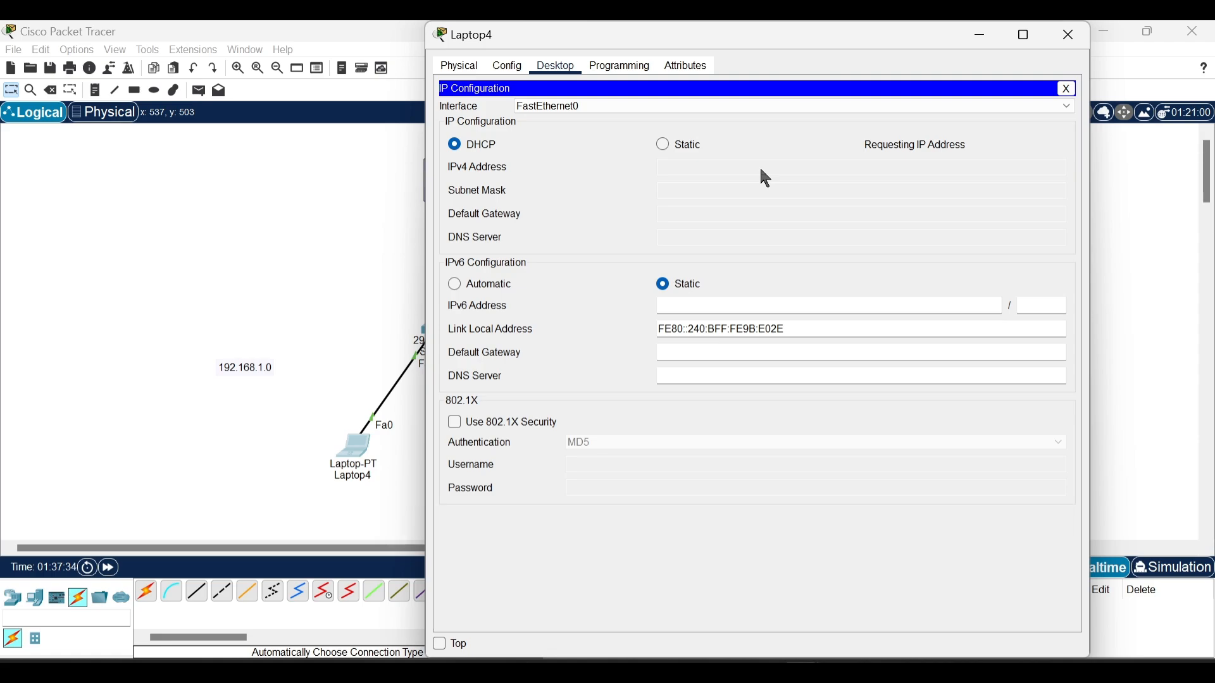
{"action": "left_click", "coordinate": [666, 147]}
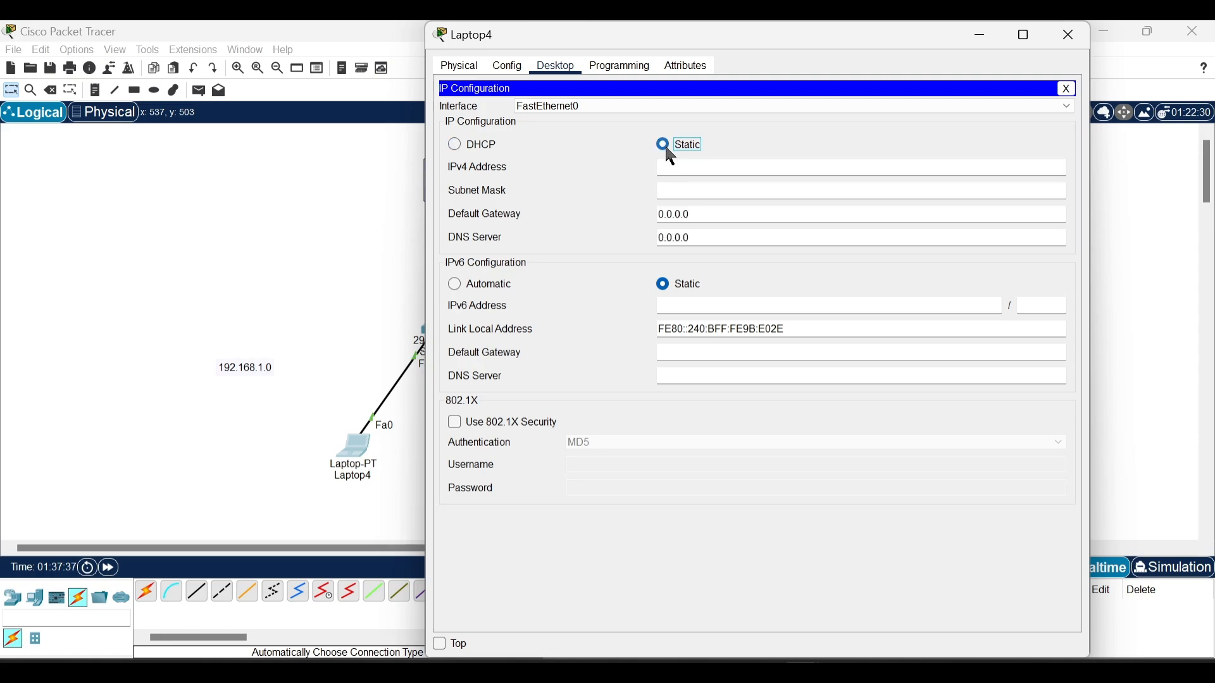
{"action": "left_click", "coordinate": [456, 147]}
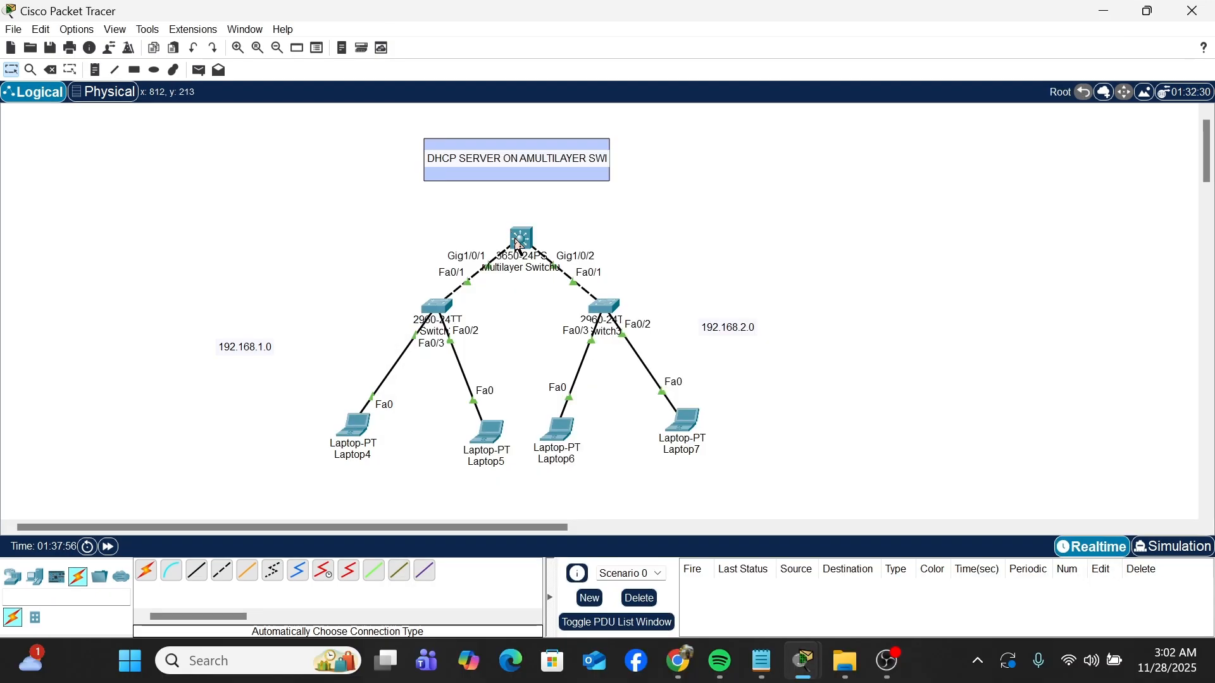
Step: Review the multilayer switch's command history and copy the mistyped IP ADD 192.68.1.1 255.255.255.0 command
{"action": "left_click", "coordinate": [514, 255]}
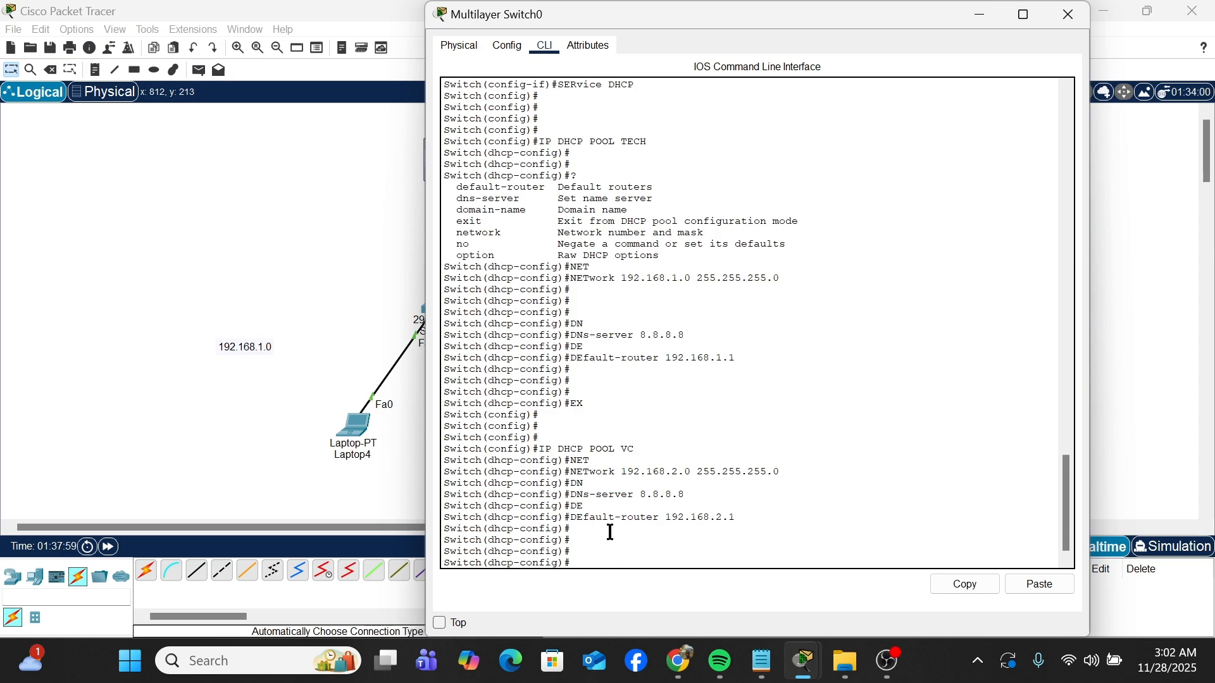
{"action": "scroll", "coordinate": [743, 407], "scroll_direction": "up", "scroll_amount": 3}
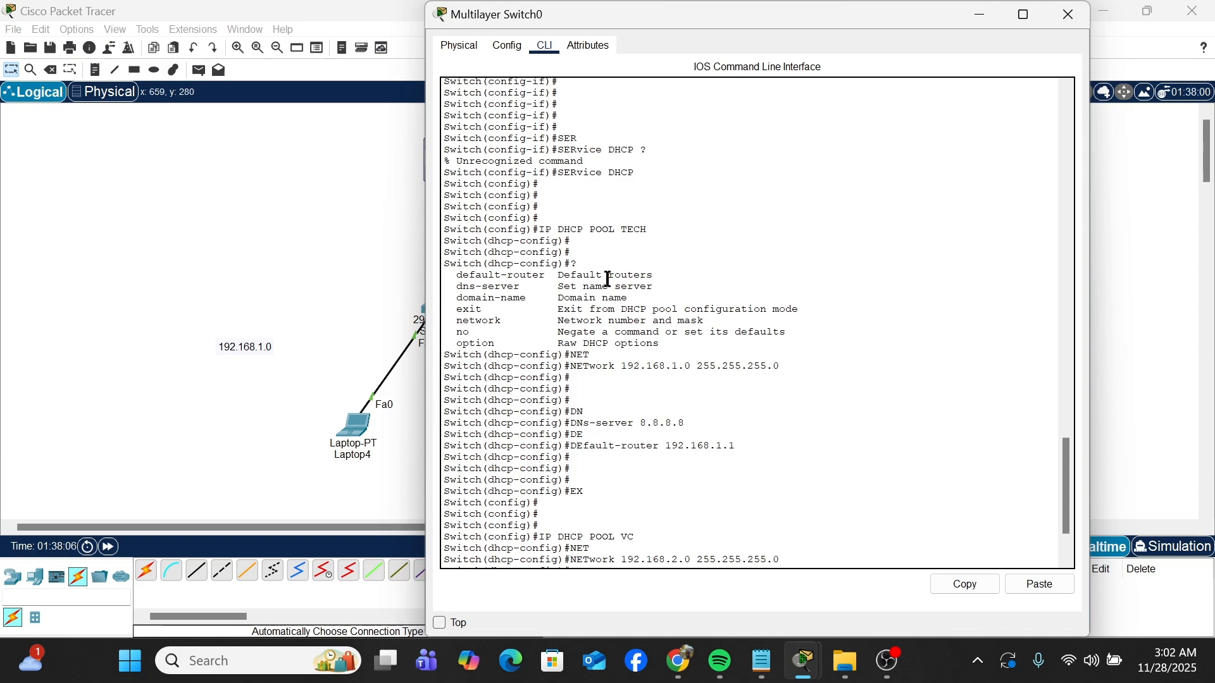
{"action": "scroll", "coordinate": [608, 279], "scroll_direction": "up", "scroll_amount": 20}
{"action": "scroll", "coordinate": [665, 285], "scroll_direction": "down", "scroll_amount": 10}
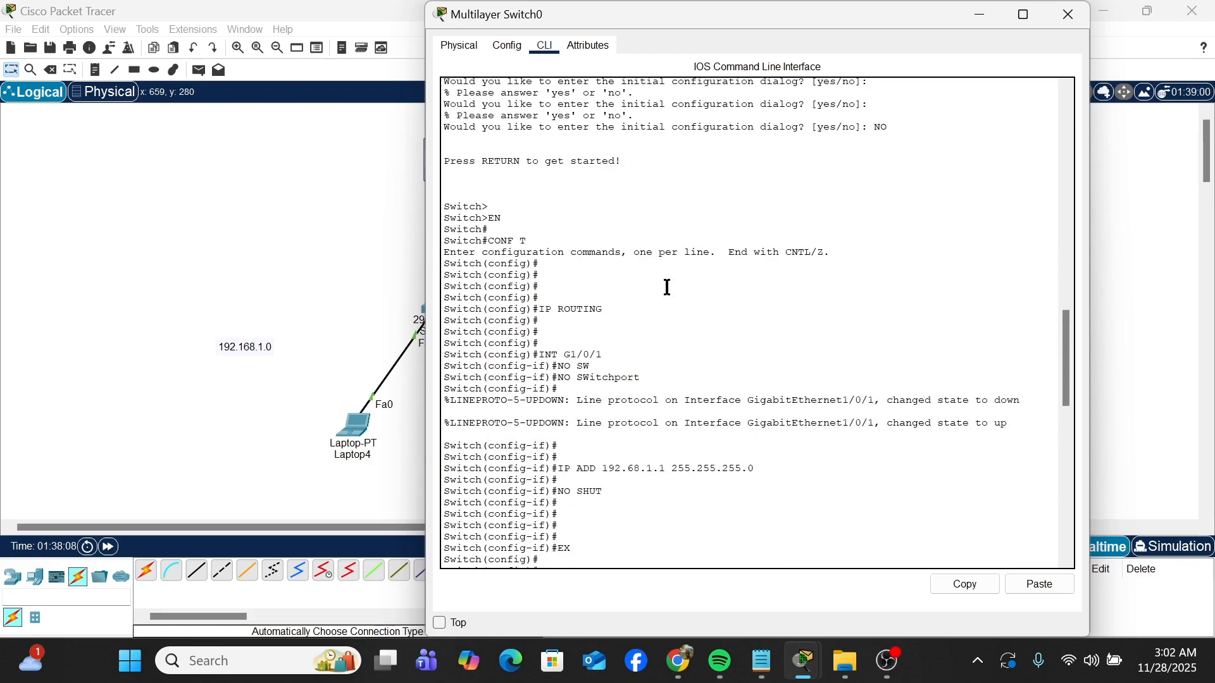
{"action": "scroll", "coordinate": [668, 287], "scroll_direction": "down", "scroll_amount": 3}
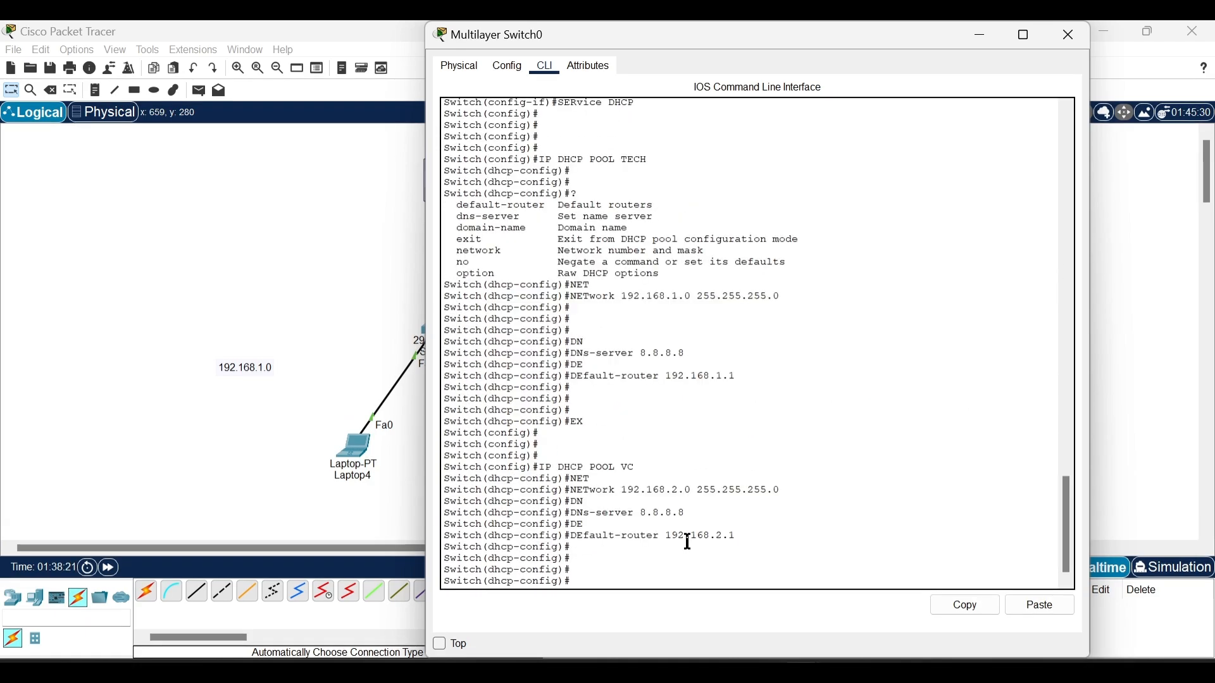
{"action": "scroll", "coordinate": [688, 542], "scroll_direction": "up", "scroll_amount": 5}
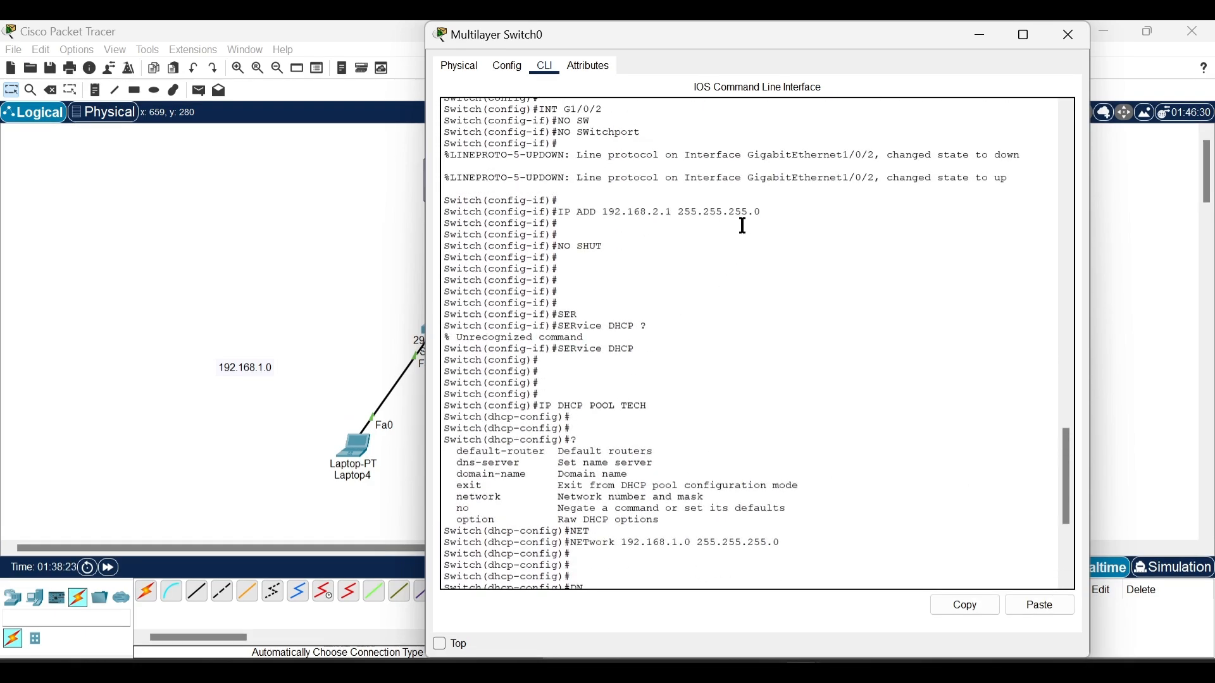
{"action": "scroll", "coordinate": [732, 255], "scroll_direction": "up", "scroll_amount": 9}
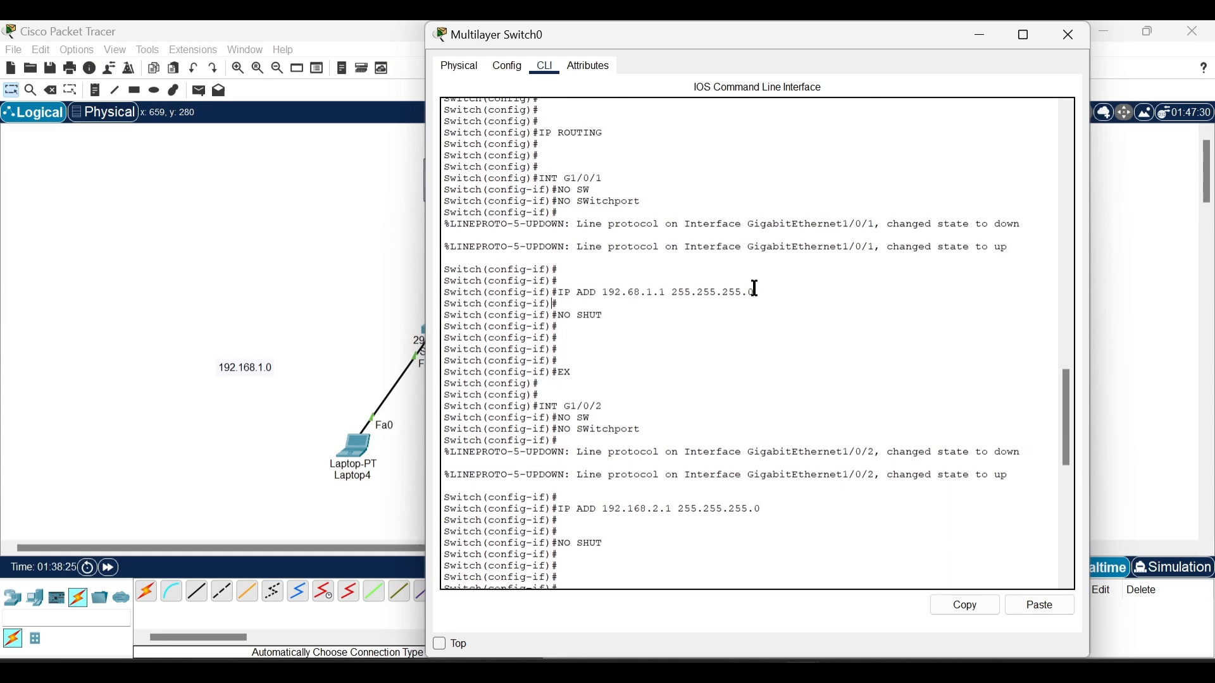
{"action": "left_click_drag", "start_coordinate": [761, 293], "coordinate": [562, 293]}
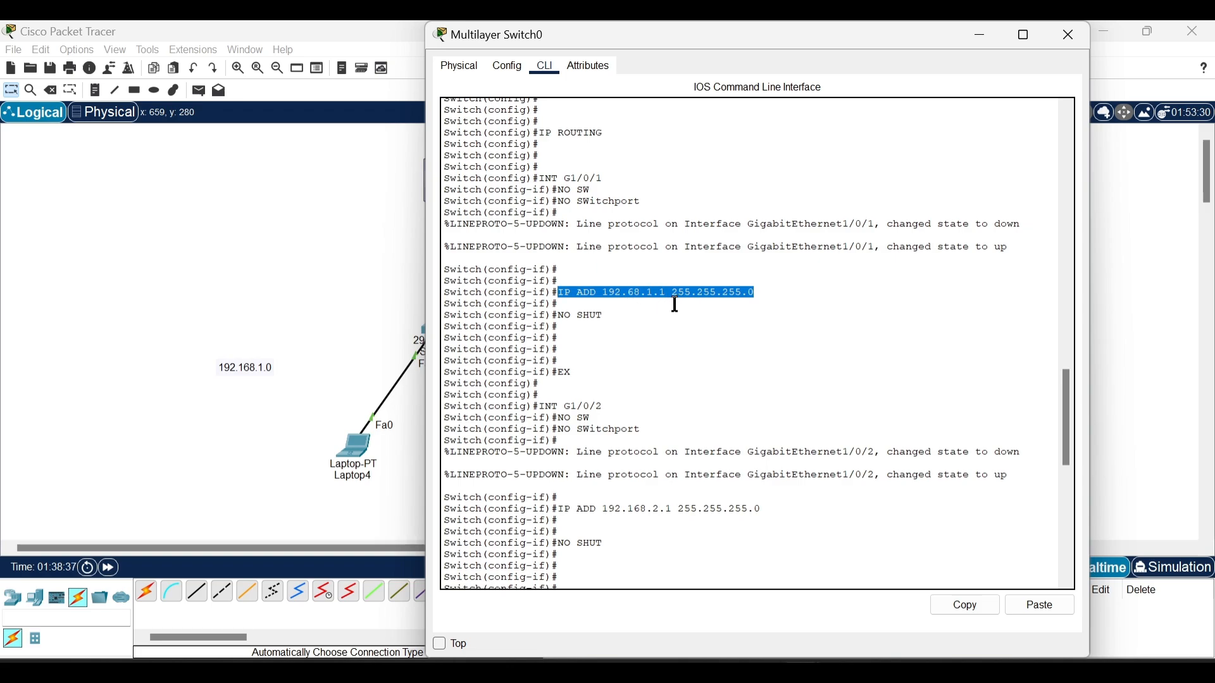
{"action": "left_click", "coordinate": [963, 605]}
Step: Enter interface configuration for G1/0/1 on the multilayer switch
{"action": "key", "text": "Up"}
{"action": "key", "text": "Up"}
{"action": "key", "text": "Up"}
{"action": "key", "text": "Up"}
{"action": "key", "text": "Up"}
{"action": "key", "text": "Up"}
{"action": "key", "text": "Up"}
{"action": "key", "text": "Up"}
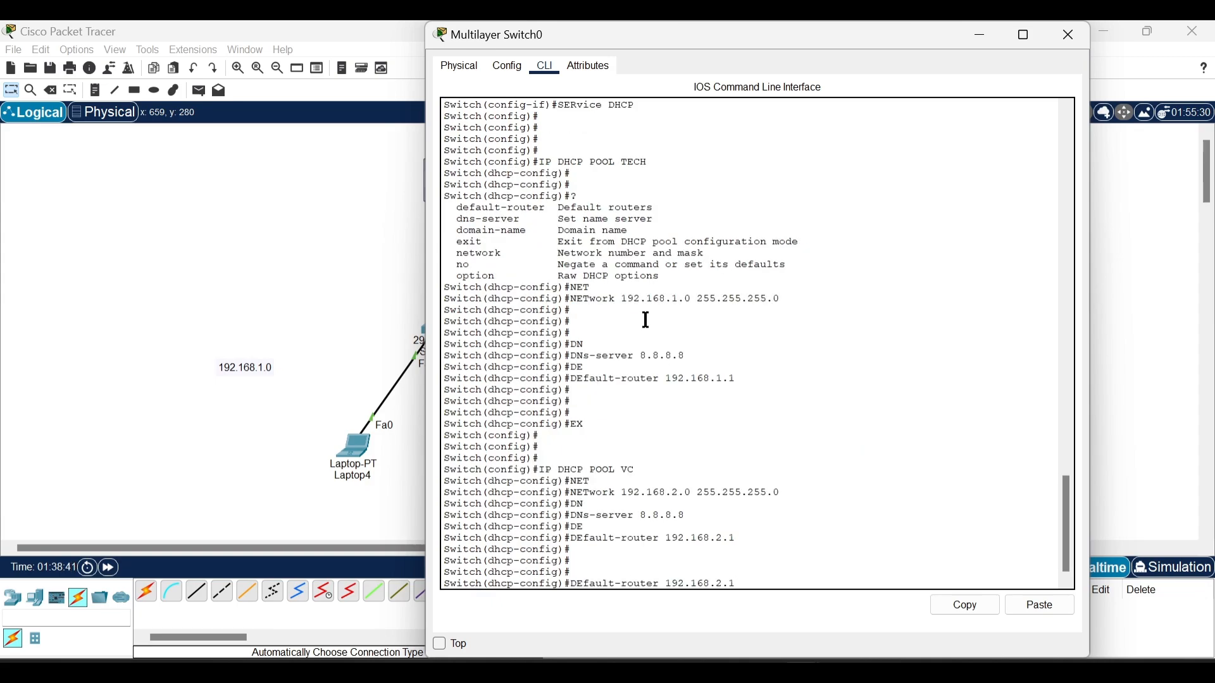
{"action": "key", "text": "Up"}
{"action": "key", "text": "Up"}
{"action": "key", "text": "Up"}
{"action": "key", "text": "Up"}
{"action": "key", "text": "Up"}
{"action": "key", "text": "Up"}
{"action": "key", "text": "Up"}
{"action": "key", "text": "BackSpace"}
{"action": "key", "text": "BackSpace"}
{"action": "key", "text": "BackSpace"}
{"action": "key", "text": "BackSpace"}
{"action": "key", "text": "BackSpace"}
{"action": "key", "text": "BackSpace"}
{"action": "key", "text": "BackSpace"}
{"action": "key", "text": "BackSpace"}
{"action": "key", "text": "BackSpace"}
{"action": "key", "text": "BackSpace"}
{"action": "key", "text": "BackSpace"}
{"action": "key", "text": "BackSpace"}
{"action": "type", "text": "INT G1/0/1"}
{"action": "key", "text": "Return"}
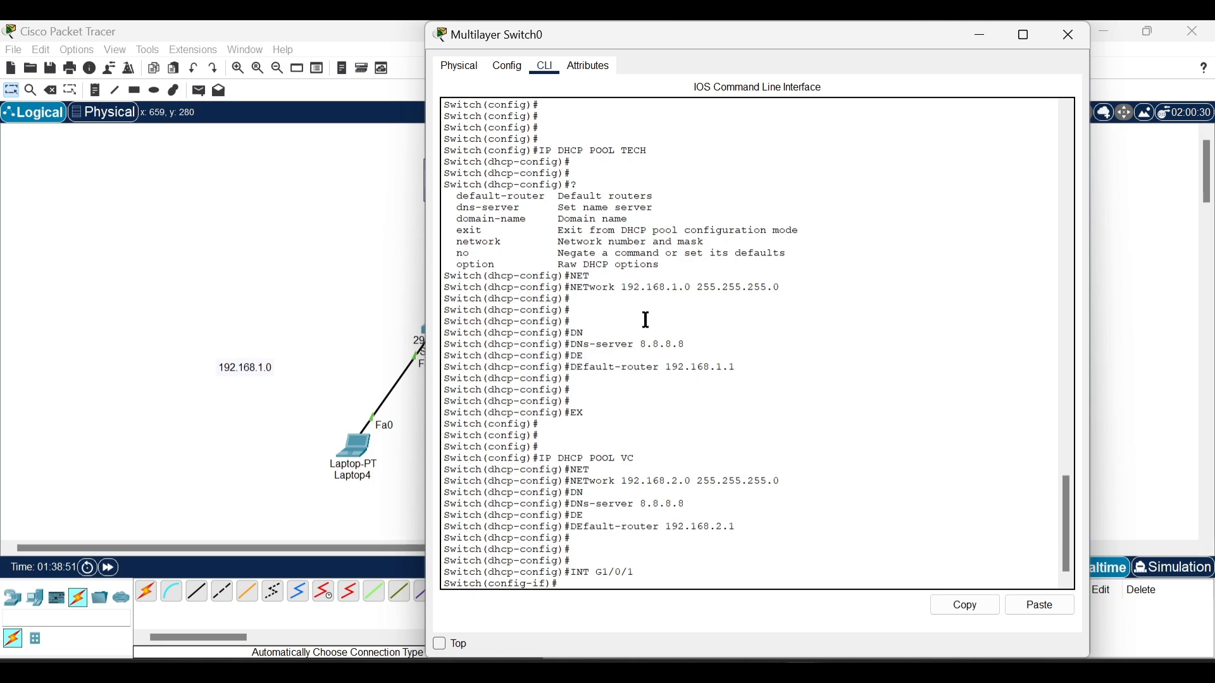
Step: Remove the wrong address 192.68.1.1 255.255.255.0 from interface G1/0/1 using the copied command
{"action": "type", "text": "NO"}
{"action": "left_click", "coordinate": [1029, 609]}
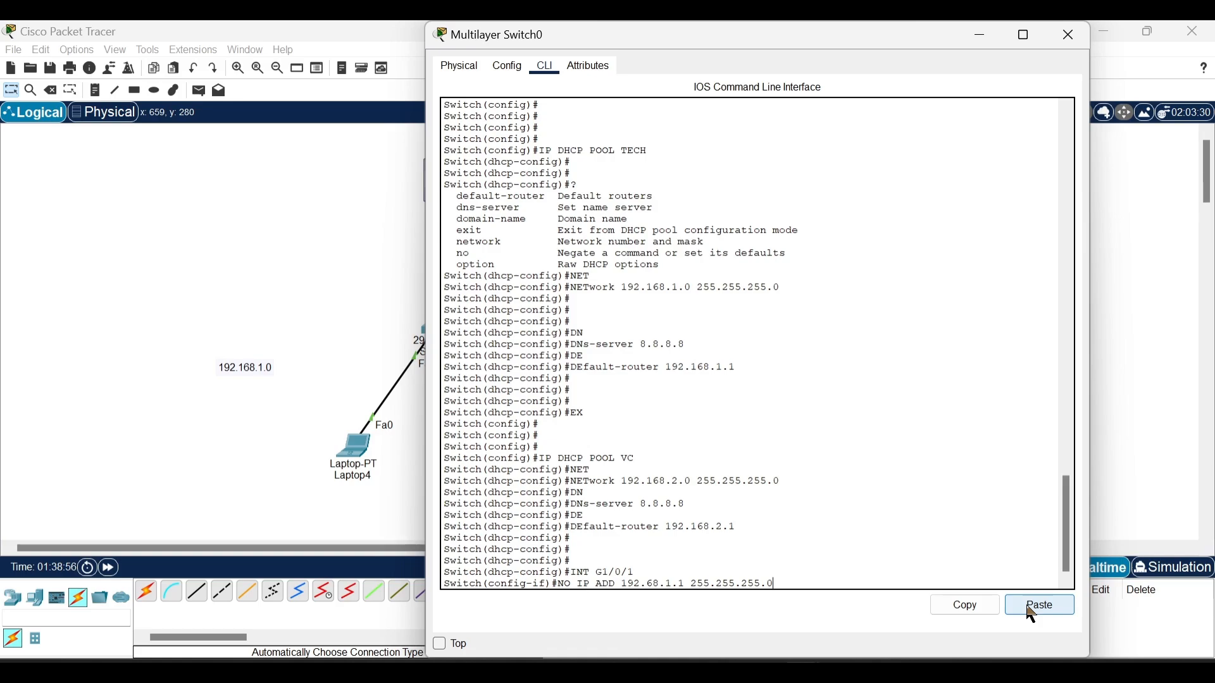
{"action": "key", "text": "Return"}
{"action": "key", "text": "Return"}
{"action": "key", "text": "Return"}
{"action": "key", "text": "Return"}
{"action": "key", "text": "Return"}
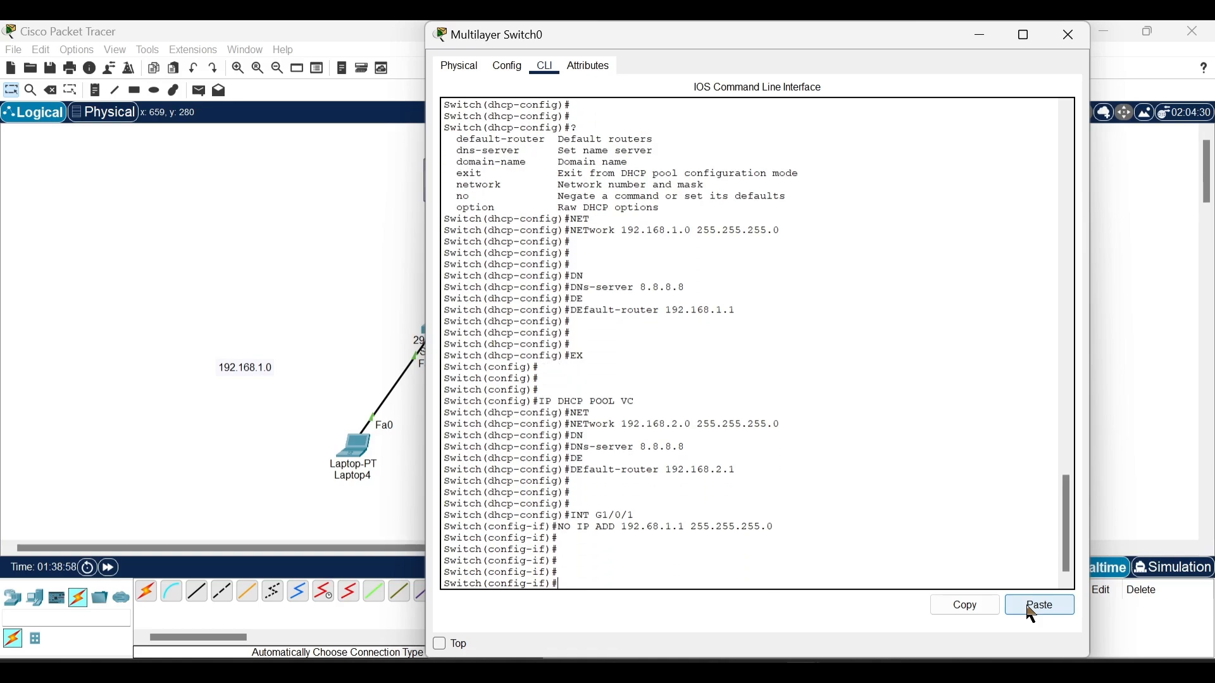
Step: Assign 192.168.1.1 with mask 255.255.255.0 to interface G1/0/1 and leave interface configuration
{"action": "type", "text": "192."}
{"action": "key", "text": "BackSpace"}
{"action": "key", "text": "BackSpace"}
{"action": "key", "text": "BackSpace"}
{"action": "type", "text": "IP ADD 192.168.1.1 255.255.255.0"}
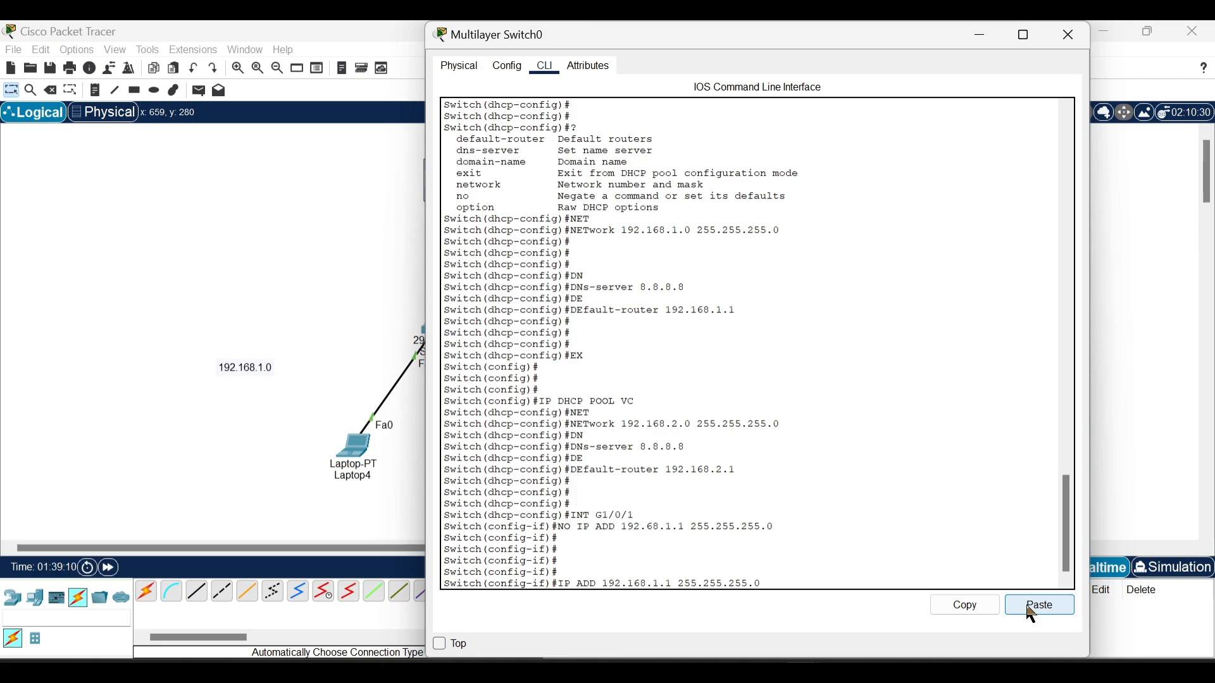
{"action": "key", "text": "Return"}
{"action": "key", "text": "Return"}
{"action": "key", "text": "Return"}
{"action": "key", "text": "Return"}
{"action": "key", "text": "Return"}
{"action": "type", "text": "E"}
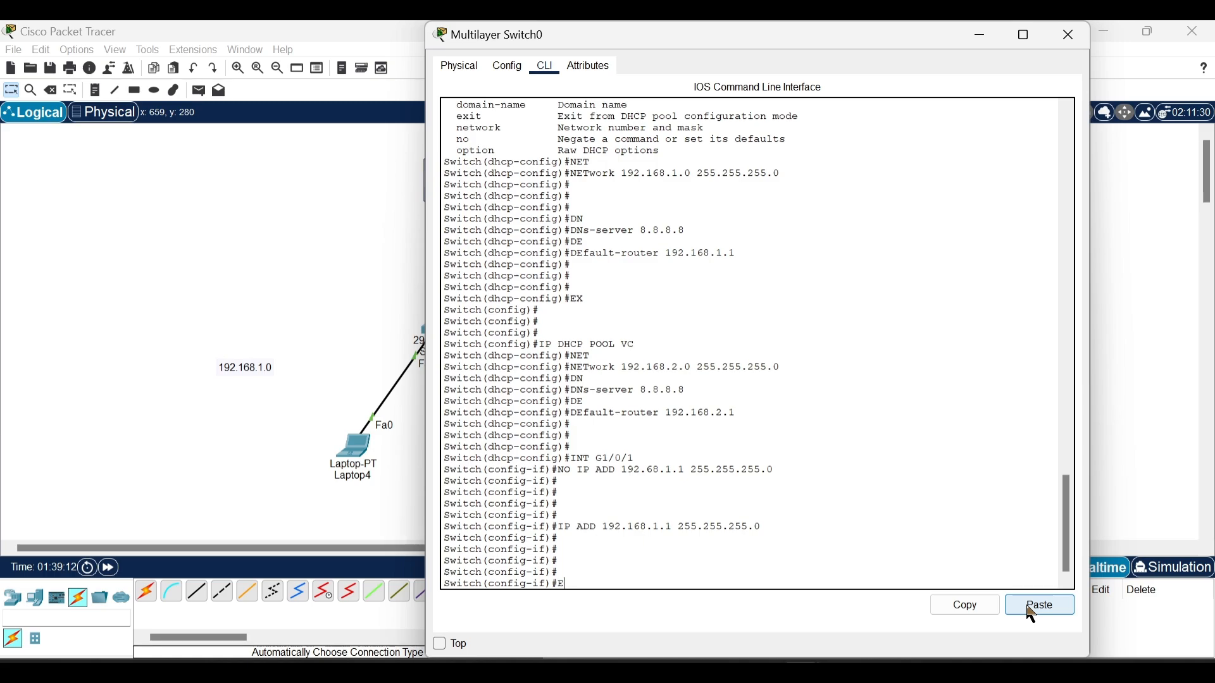
{"action": "type", "text": "X"}
{"action": "key", "text": "Return"}
{"action": "key", "text": "Return"}
{"action": "key", "text": "Return"}
{"action": "key", "text": "Return"}
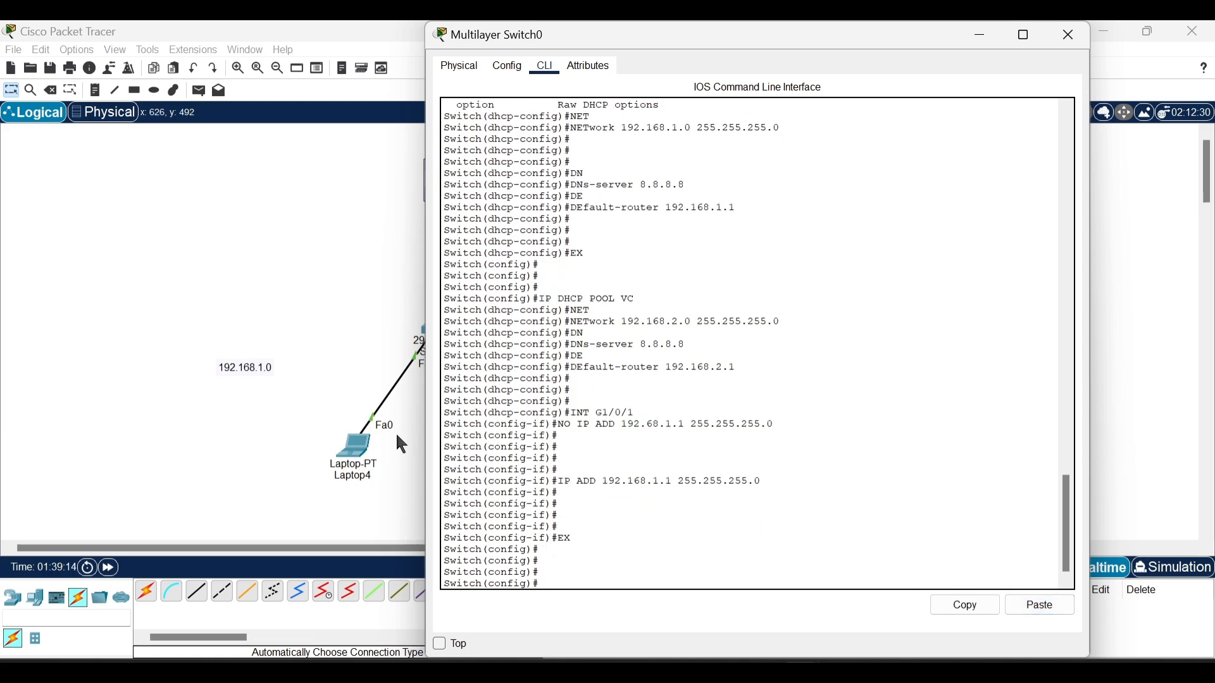
Step: Renew Laptop4's DHCP request by switching its IP configuration to static and back to DHCP
{"action": "left_click", "coordinate": [397, 437]}
{"action": "left_click", "coordinate": [362, 447]}
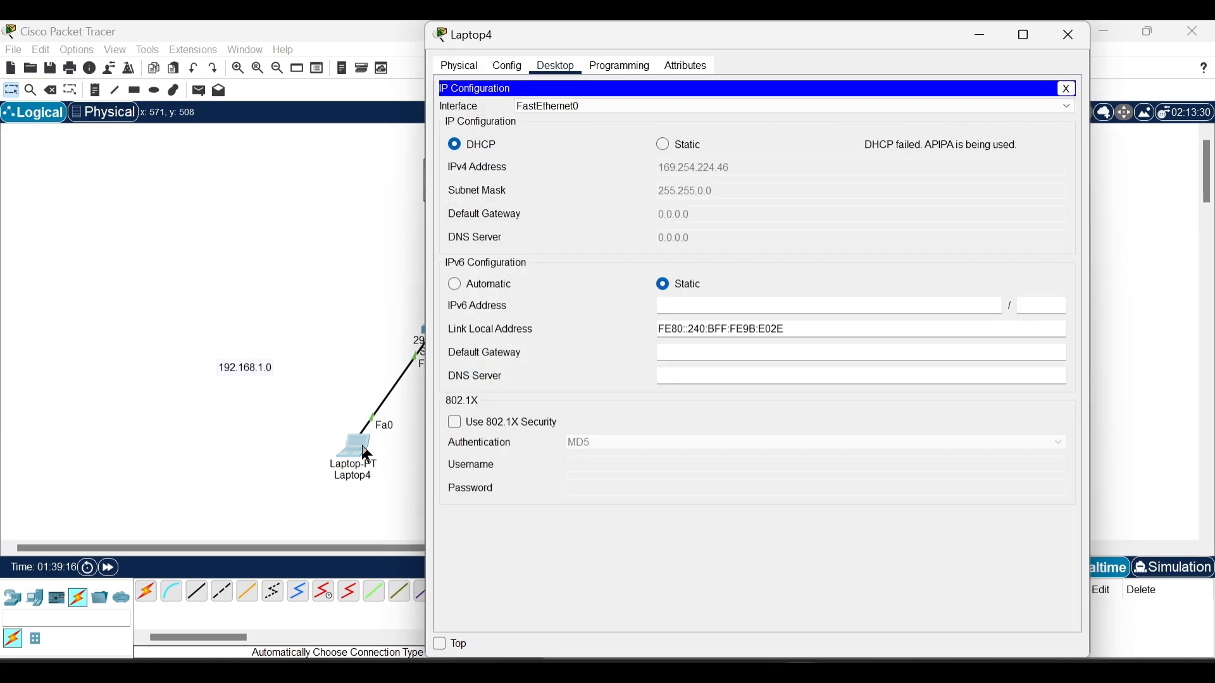
{"action": "left_click", "coordinate": [664, 145]}
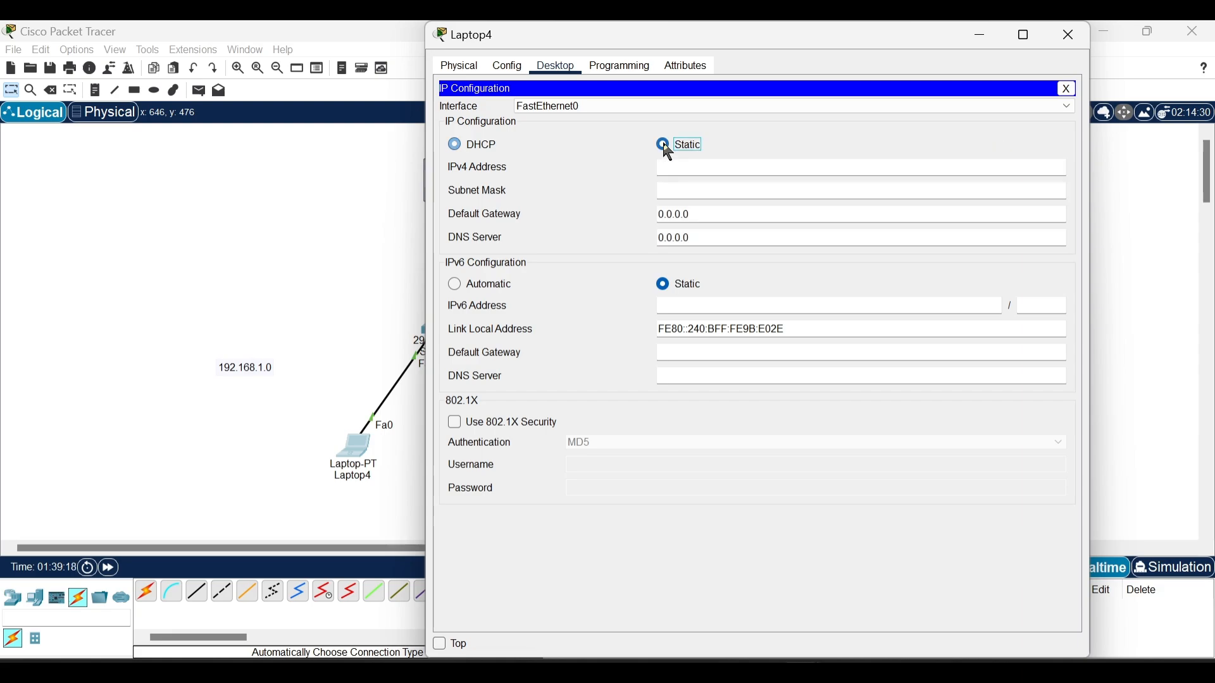
{"action": "left_click", "coordinate": [454, 144]}
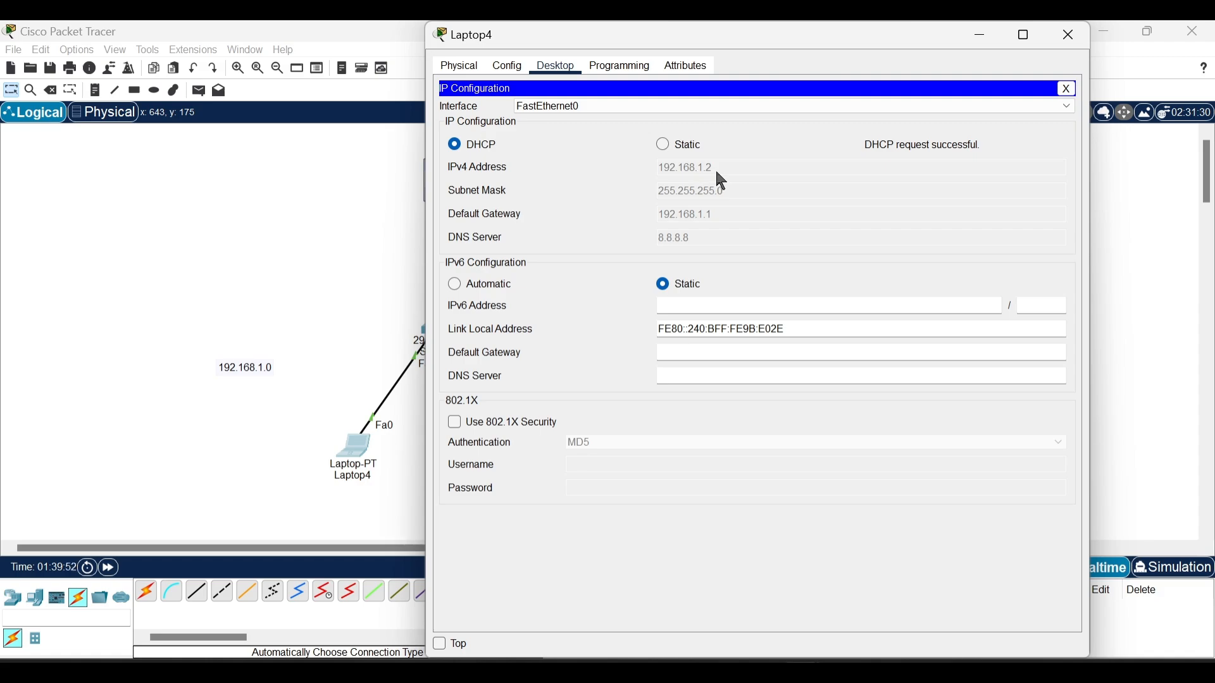
{"action": "left_click", "coordinate": [342, 264]}
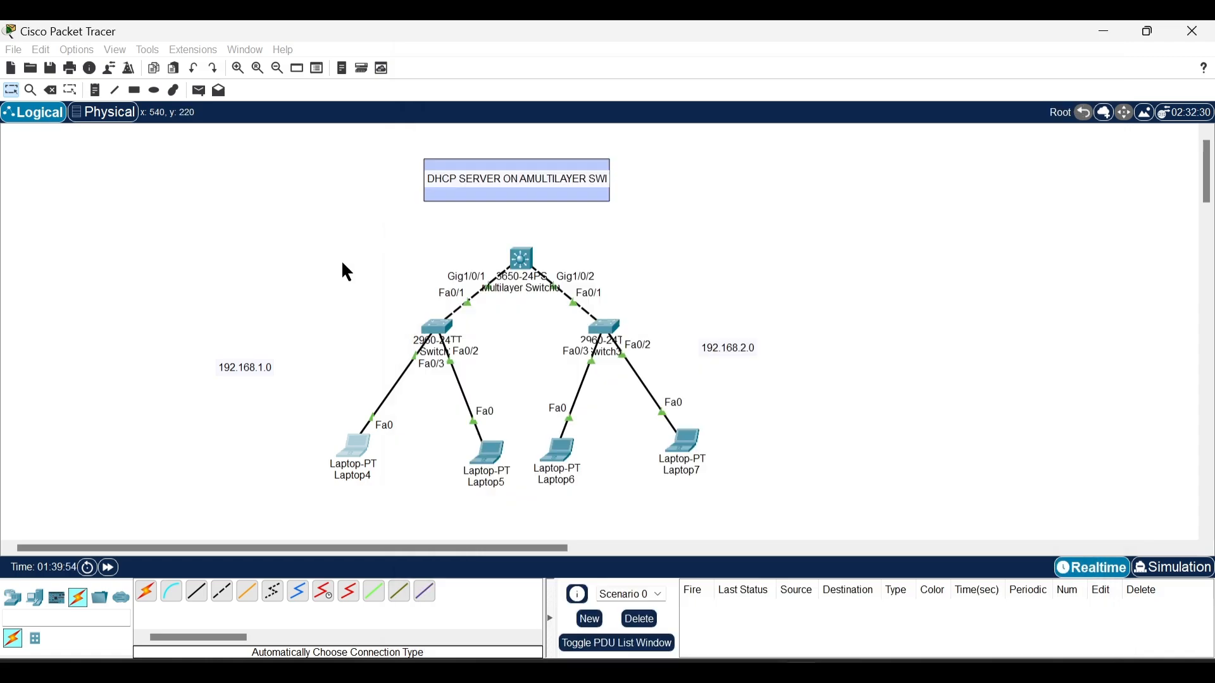
Step: Set Laptop5's IP configuration to DHCP and close its window
{"action": "left_click", "coordinate": [486, 453]}
{"action": "left_click", "coordinate": [554, 66]}
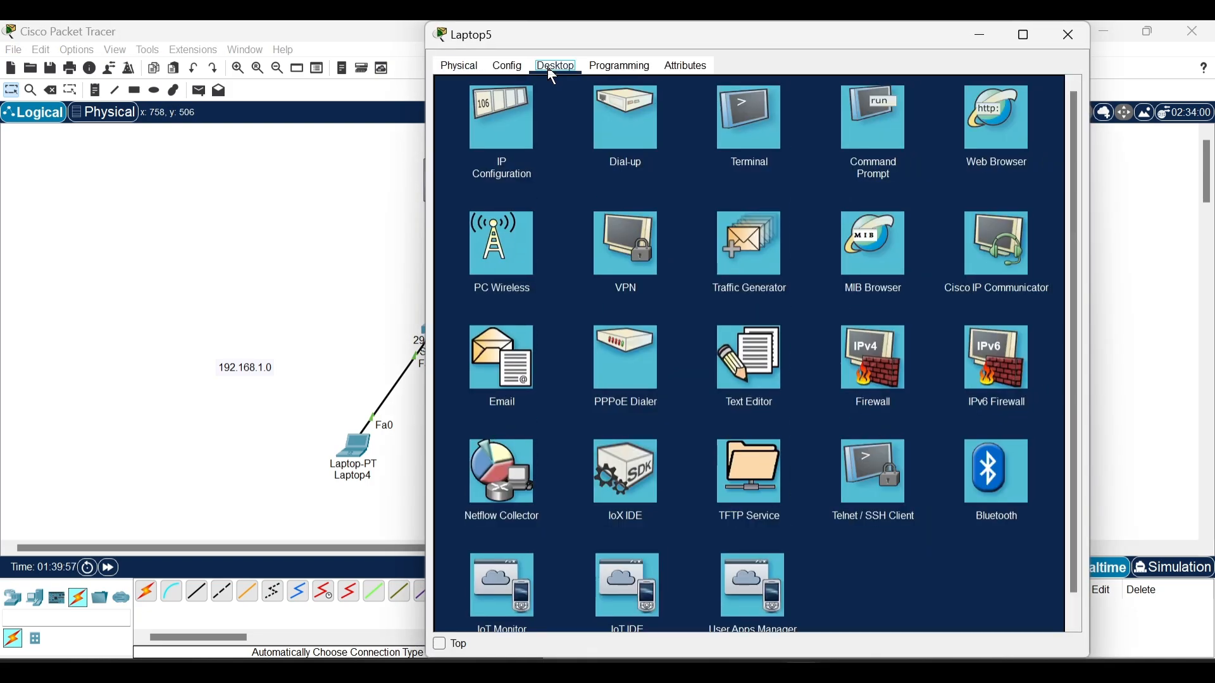
{"action": "left_click", "coordinate": [506, 120]}
{"action": "left_click", "coordinate": [455, 144]}
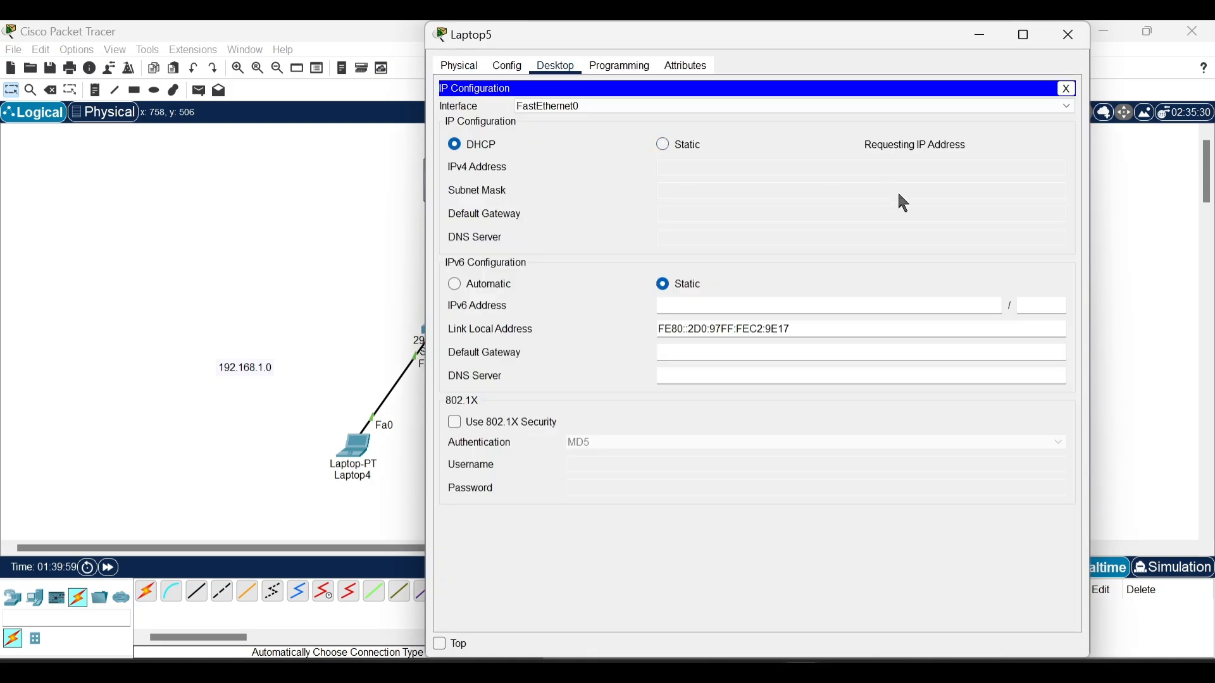
{"action": "left_click", "coordinate": [1079, 46]}
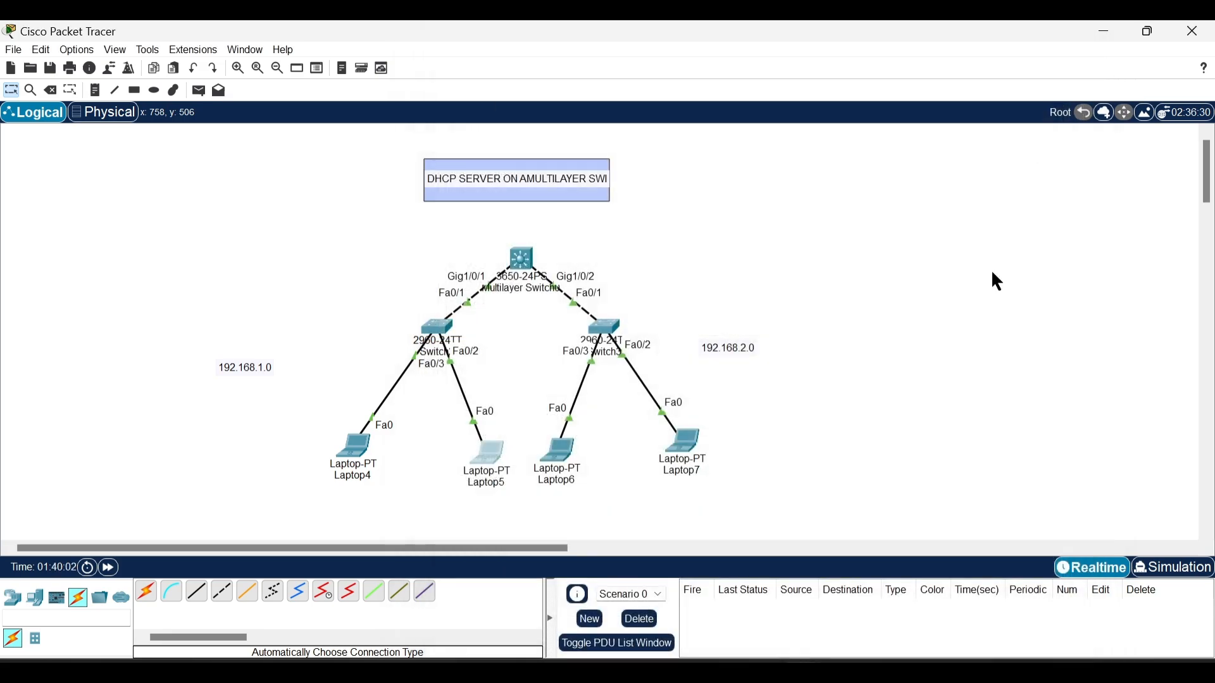
Step: Set Laptop6's IP configuration to DHCP and close its window
{"action": "left_click", "coordinate": [568, 452]}
{"action": "left_click", "coordinate": [559, 68]}
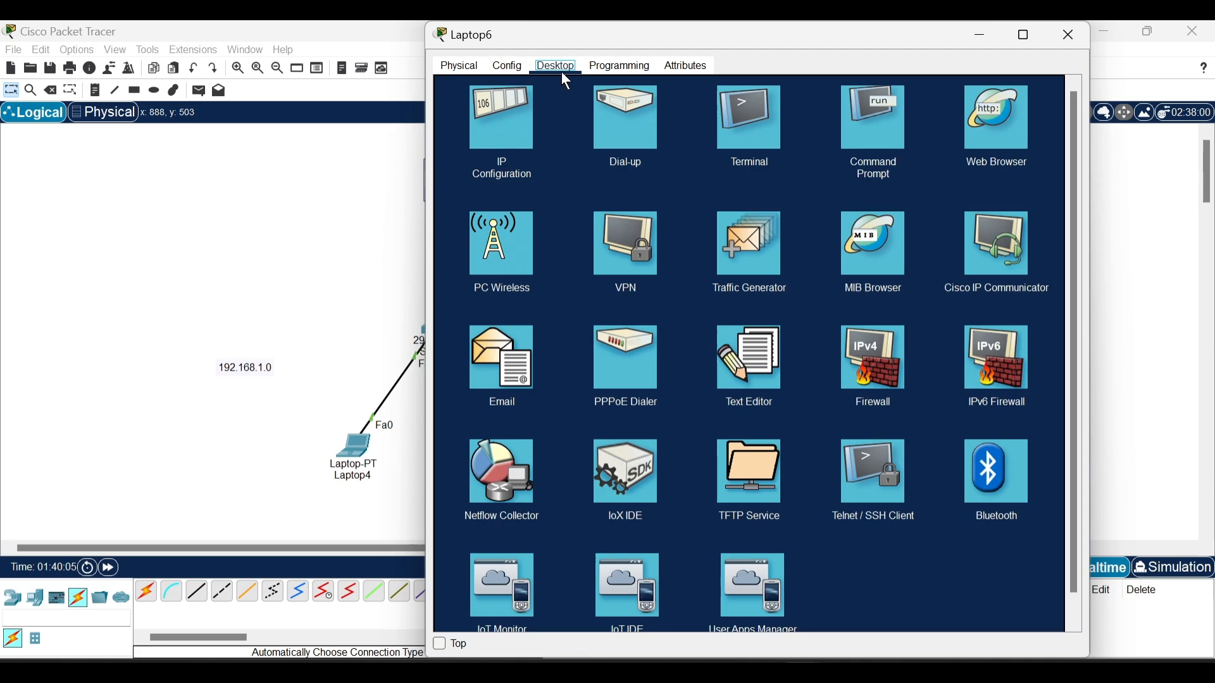
{"action": "left_click", "coordinate": [500, 154]}
{"action": "left_click", "coordinate": [455, 145]}
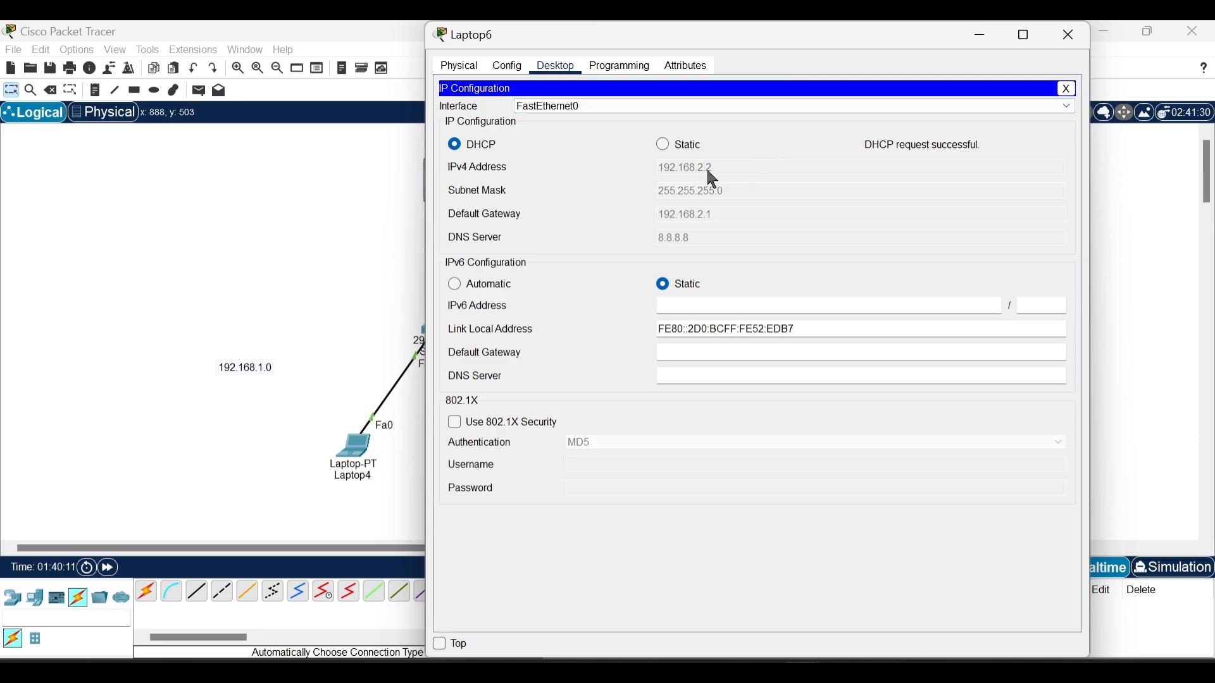
{"action": "left_click", "coordinate": [1073, 34]}
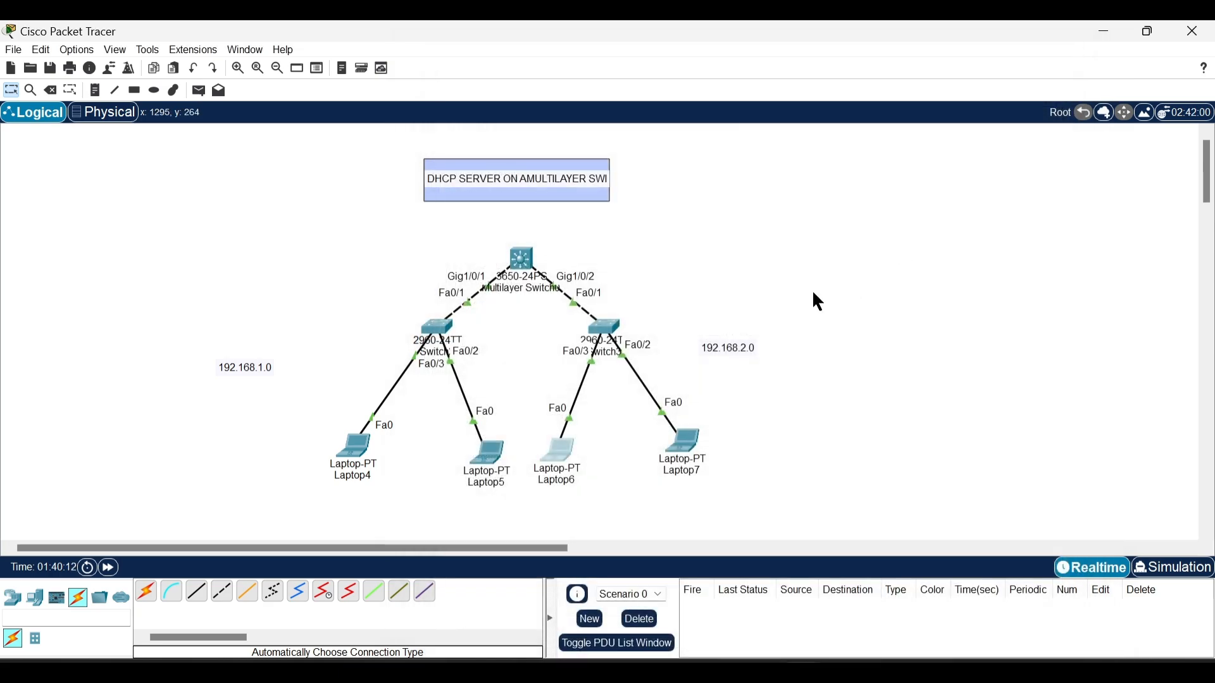
Step: Set Laptop7's IP configuration to DHCP
{"action": "left_click", "coordinate": [688, 450]}
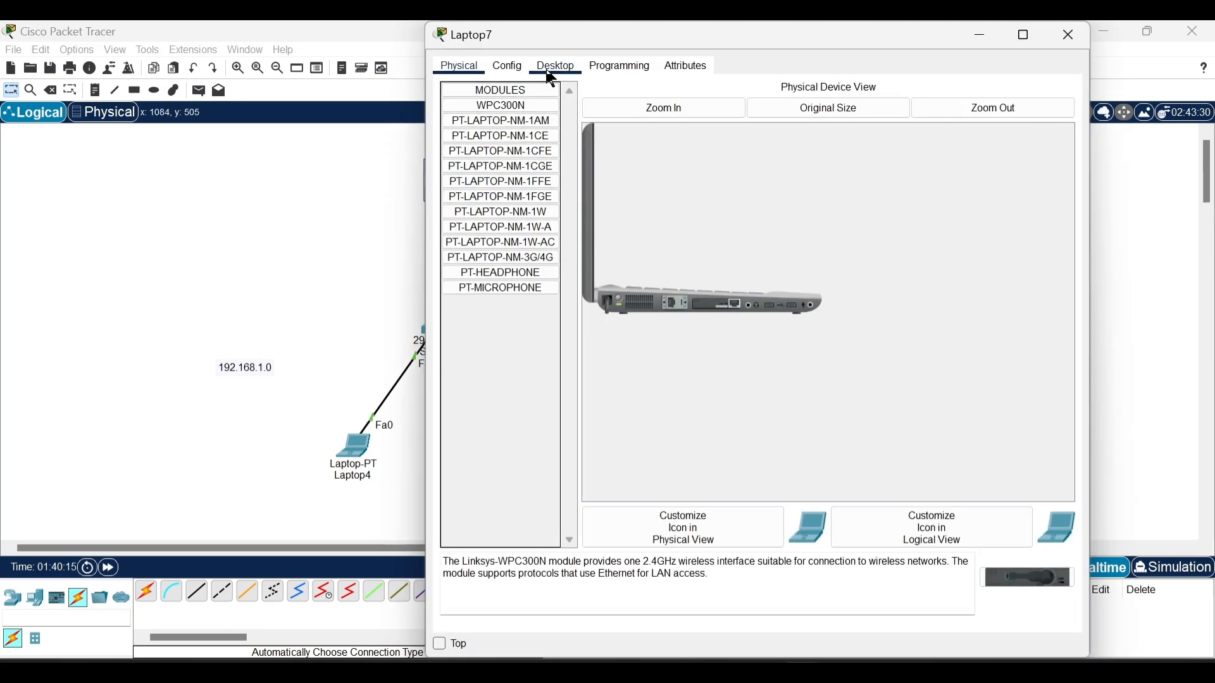
{"action": "left_click", "coordinate": [556, 66]}
{"action": "left_click", "coordinate": [497, 113]}
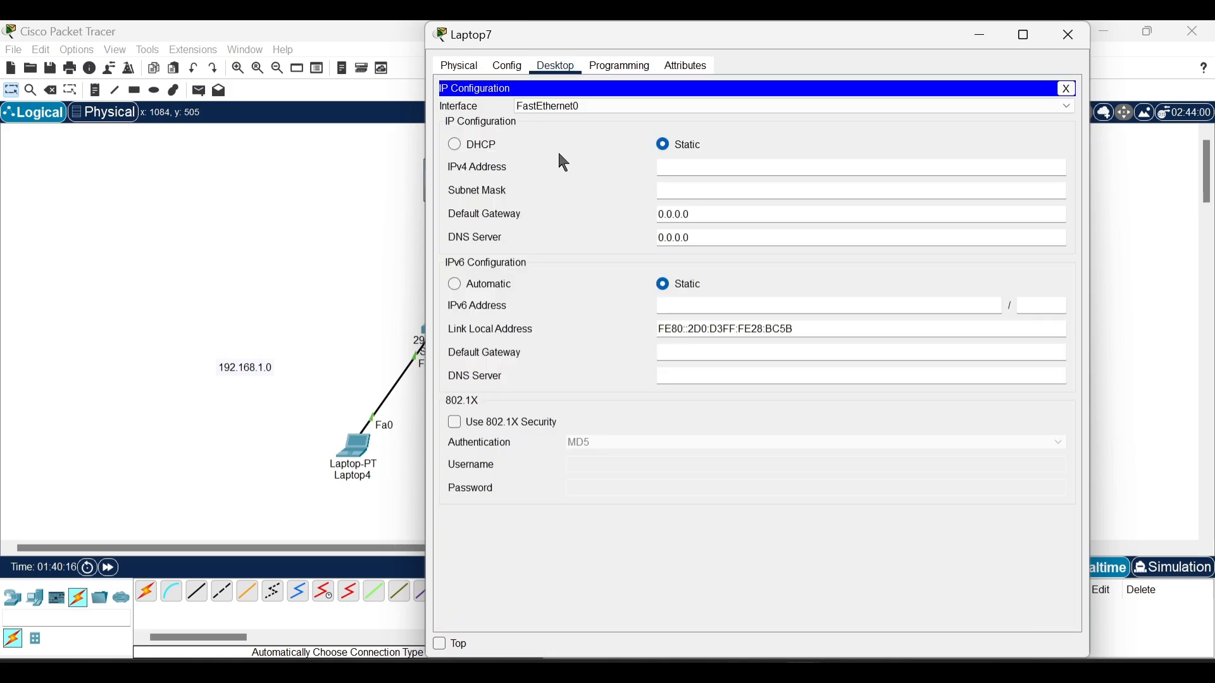
{"action": "left_click", "coordinate": [457, 145]}
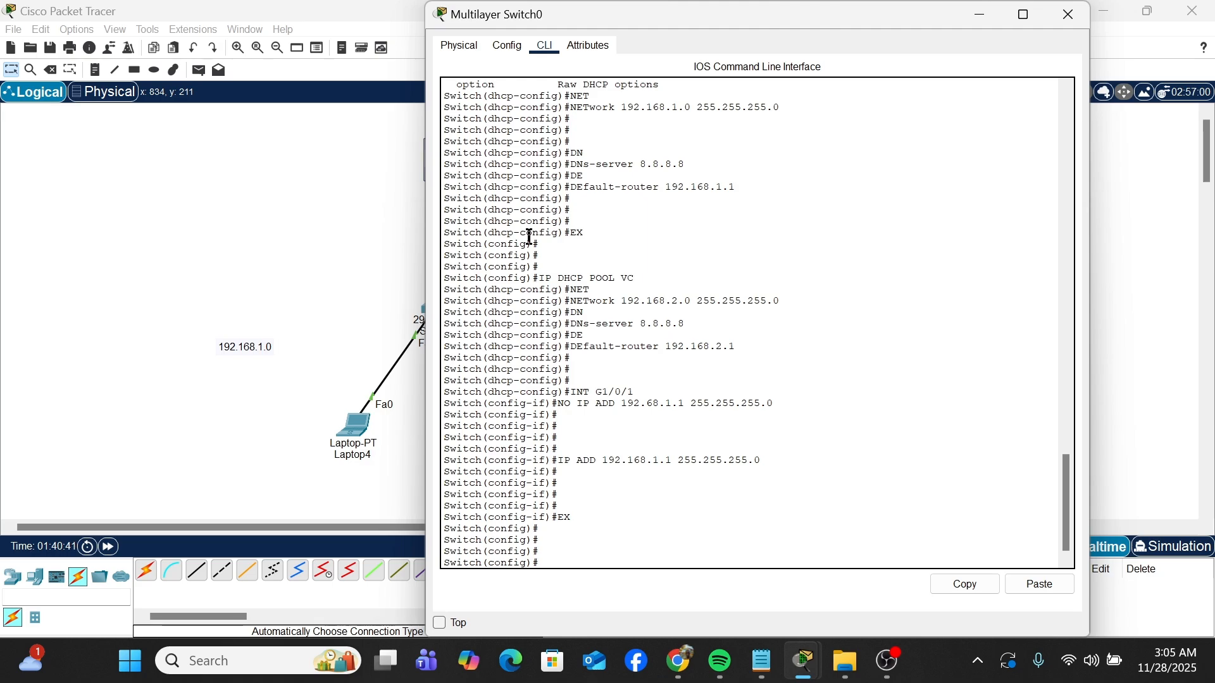
Step: Exclude the addresses 192.168.1.1 through 192.168.1.20 from DHCP assignment on the multilayer switch
{"action": "type", "text": "IP DHCP EX"}
{"action": "key", "text": "Tab"}
{"action": "type", "text": "192"}
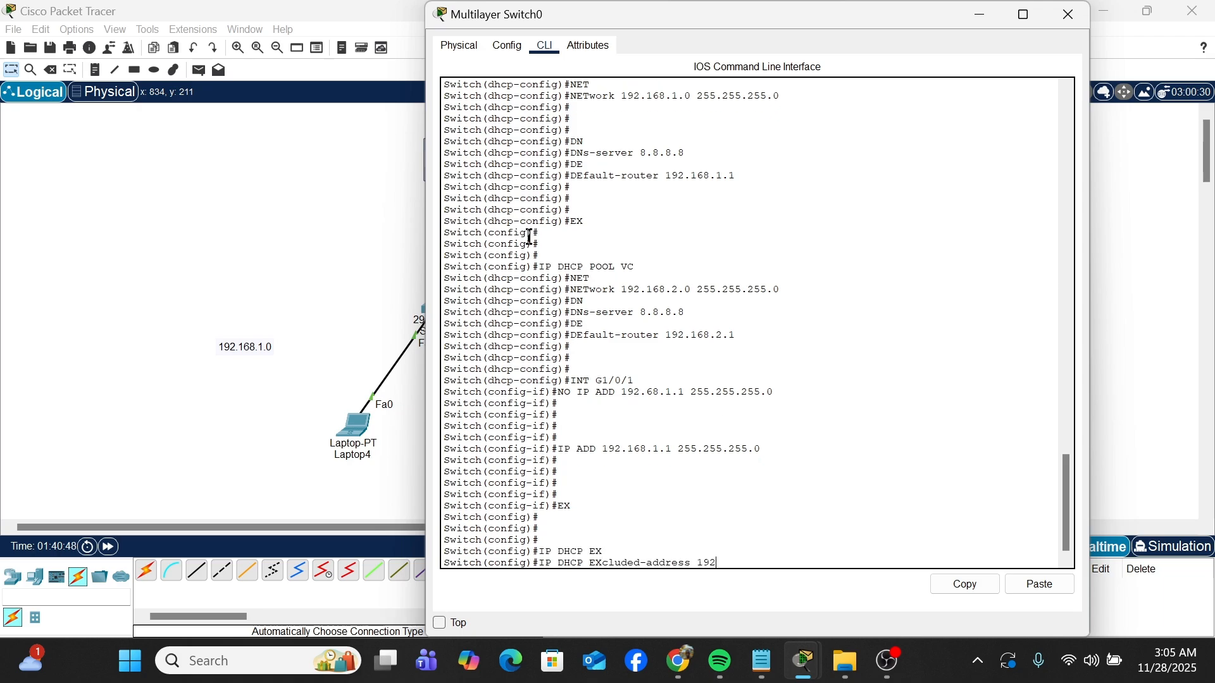
{"action": "type", "text": ".168.1."}
{"action": "type", "text": "1"}
{"action": "type", "text": " 191"}
{"action": "type", "text": ".168."}
{"action": "type", "text": "1."}
{"action": "type", "text": "20"}
{"action": "key", "text": "Return"}
Step: Exclude the addresses 192.168.2.1 through 192.168.2.20 from DHCP assignment and return to the network topology
{"action": "key", "text": "Up"}
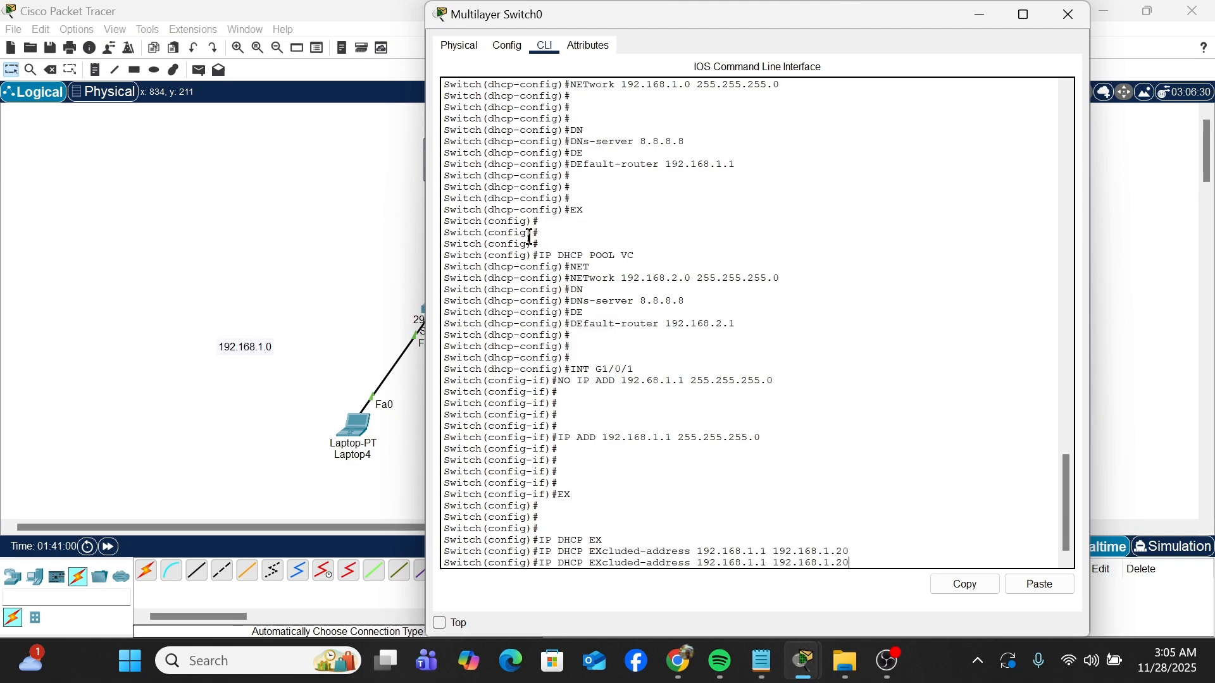
{"action": "key", "text": "BackSpace"}
{"action": "type", "text": "2"}
{"action": "key", "text": "Left"}
{"action": "key", "text": "Left"}
{"action": "key", "text": "BackSpace"}
{"action": "type", "text": "2"}
{"action": "key", "text": "Return"}
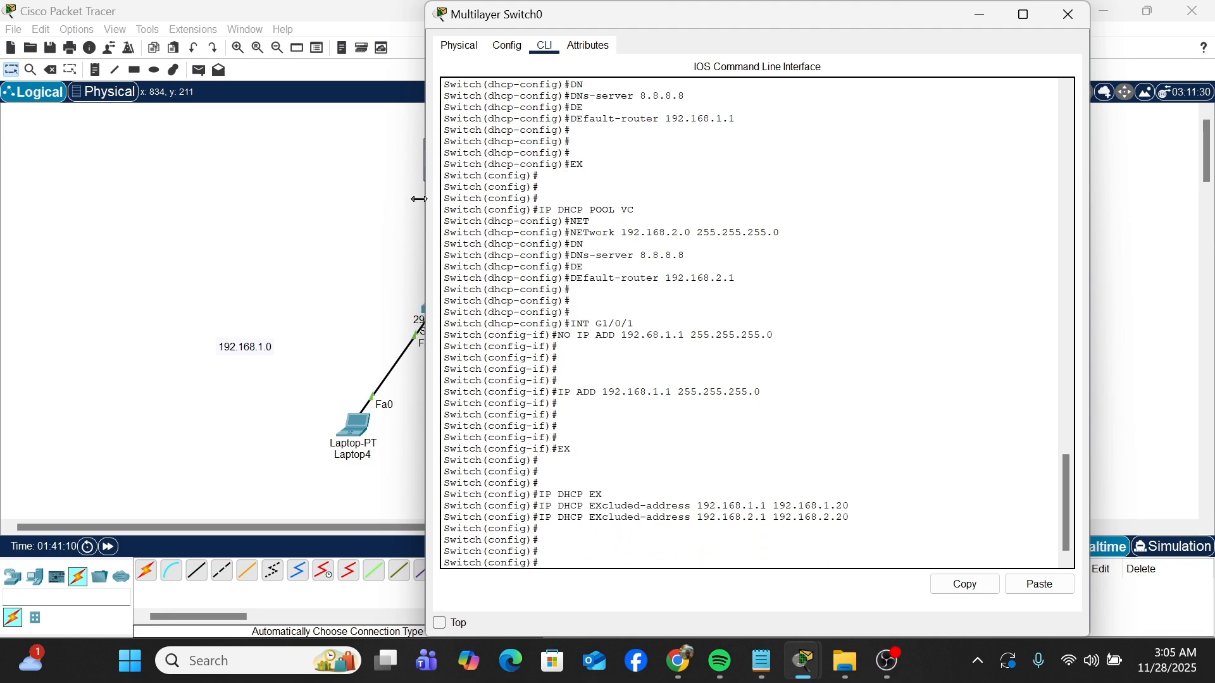
{"action": "left_click", "coordinate": [283, 280]}
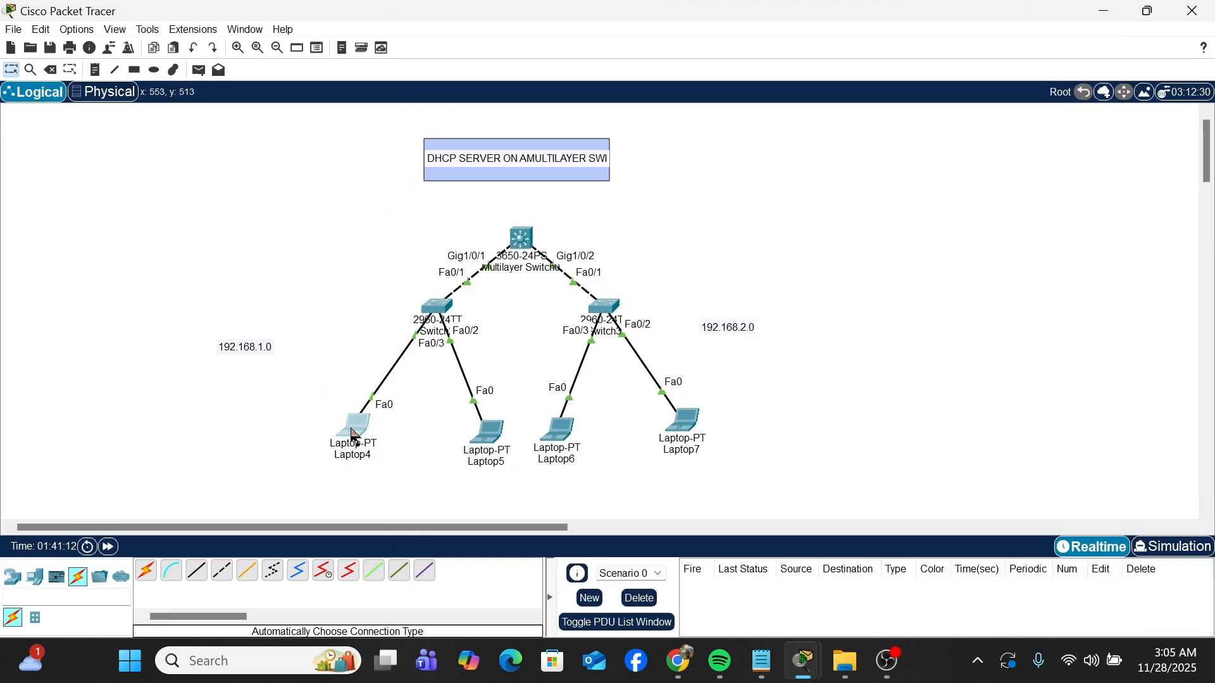
Step: Renew Laptop4's DHCP lease by switching its IP configuration to Static and back to DHCP
{"action": "left_click", "coordinate": [352, 425]}
{"action": "left_click", "coordinate": [663, 124]}
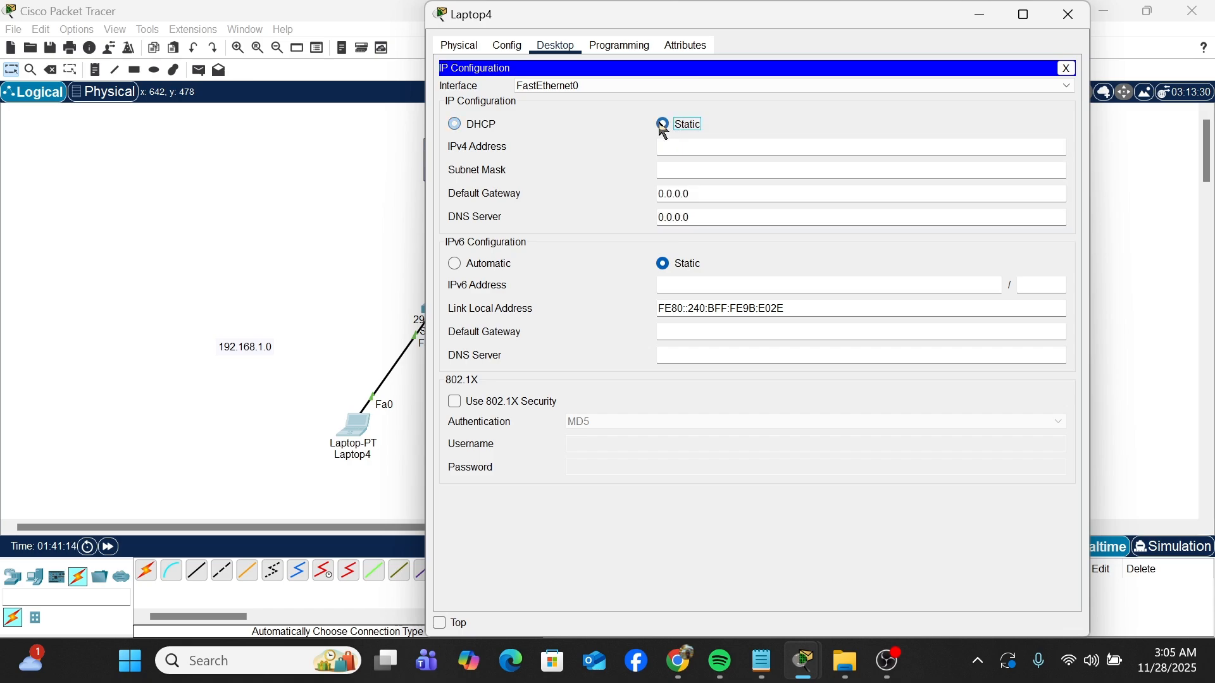
{"action": "left_click", "coordinate": [455, 124]}
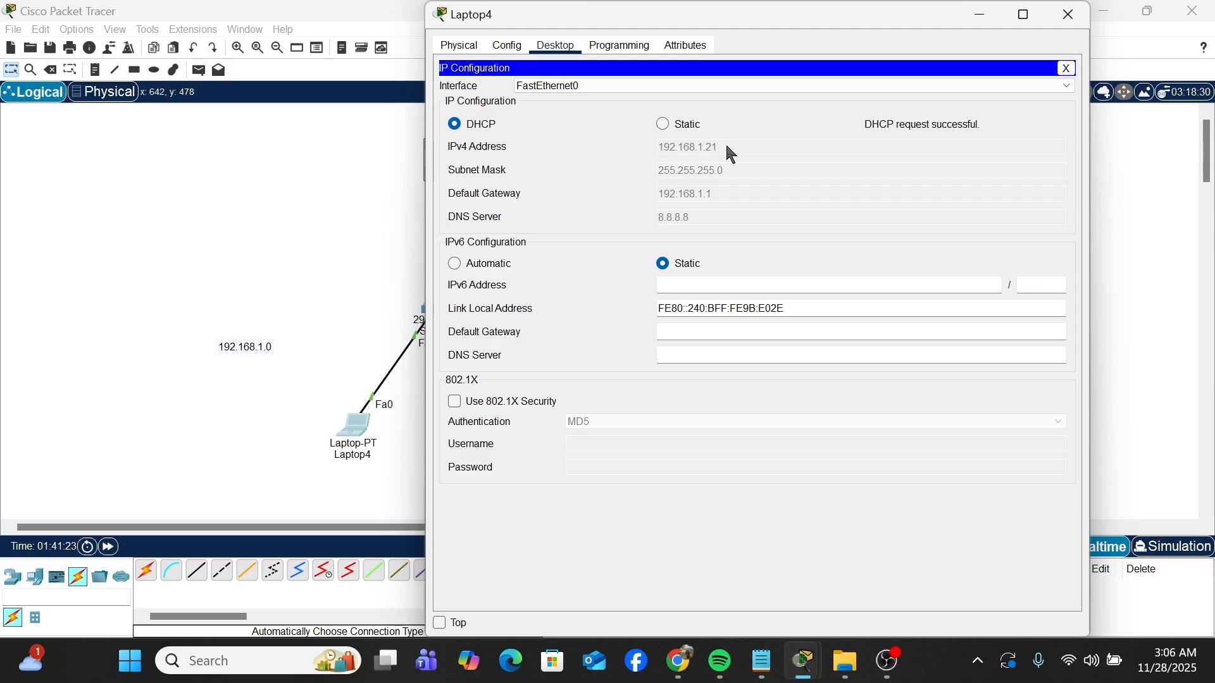
Step: Renew Laptop5's DHCP lease by switching its IP configuration to Static and back to DHCP, then return to the topology
{"action": "left_click", "coordinate": [665, 126]}
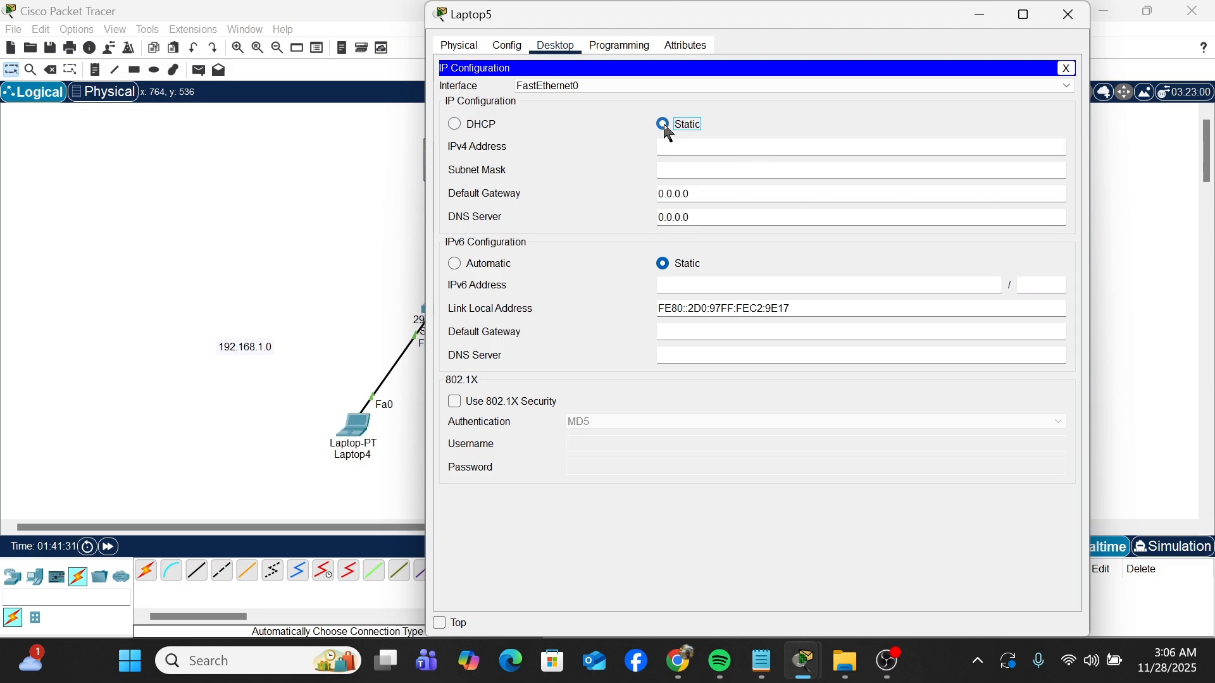
{"action": "left_click", "coordinate": [462, 127]}
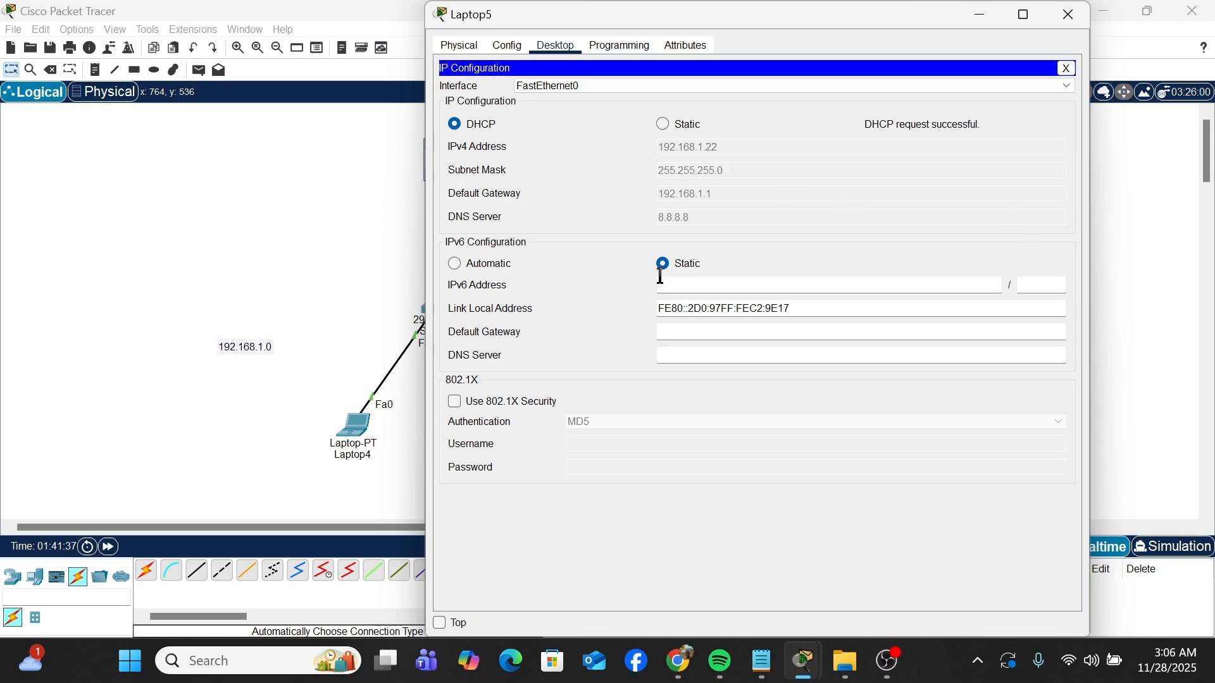
{"action": "left_click", "coordinate": [360, 266]}
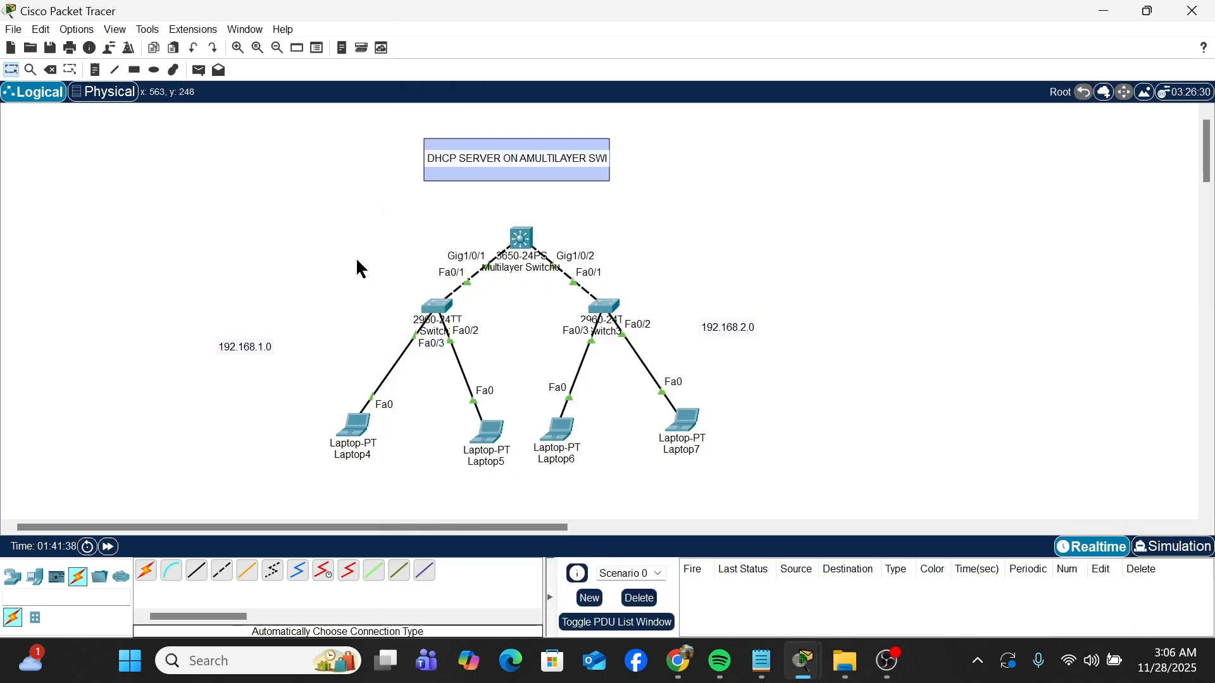
Step: Renew Laptop6's DHCP lease by switching its IP configuration to Static and back to DHCP, and close the IP configuration
{"action": "left_click", "coordinate": [560, 433]}
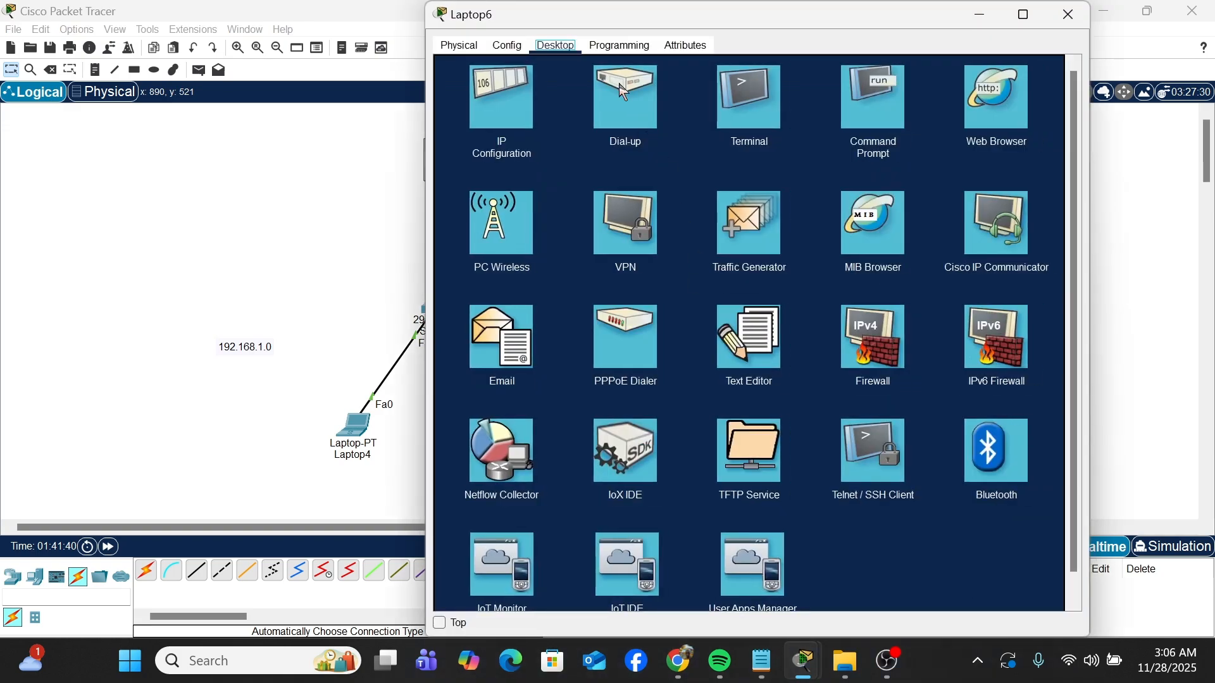
{"action": "left_click", "coordinate": [494, 117]}
{"action": "left_click", "coordinate": [679, 128]}
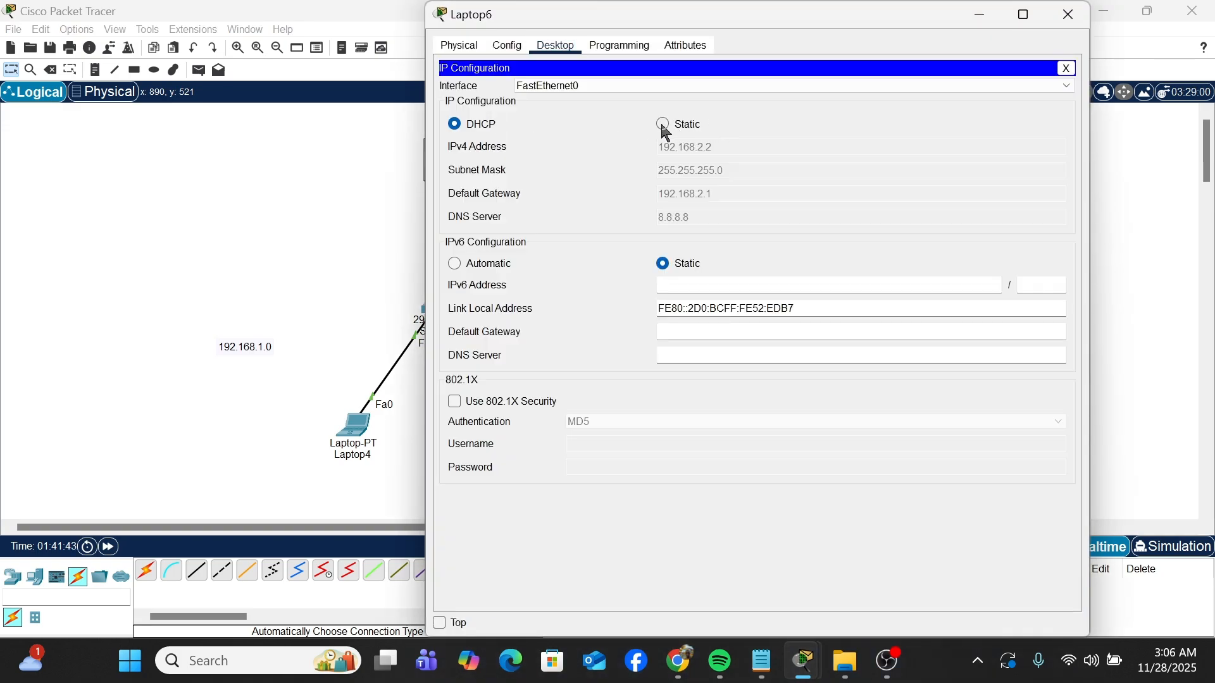
{"action": "left_click", "coordinate": [461, 125]}
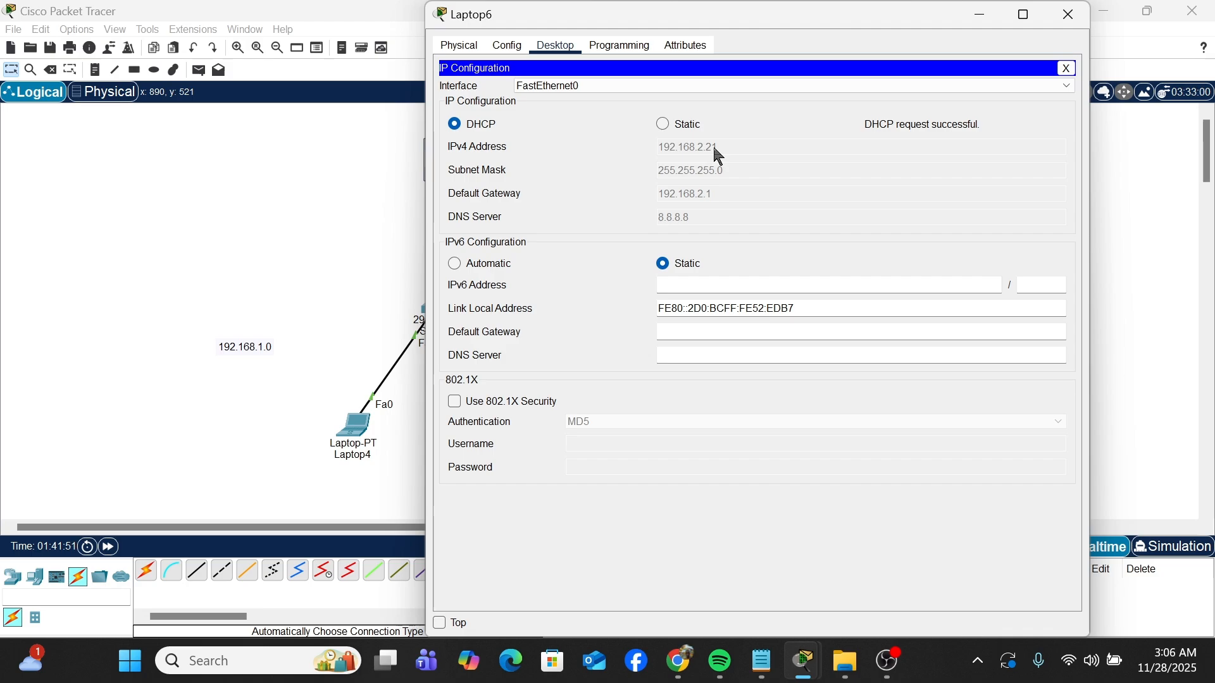
{"action": "left_click", "coordinate": [1068, 67]}
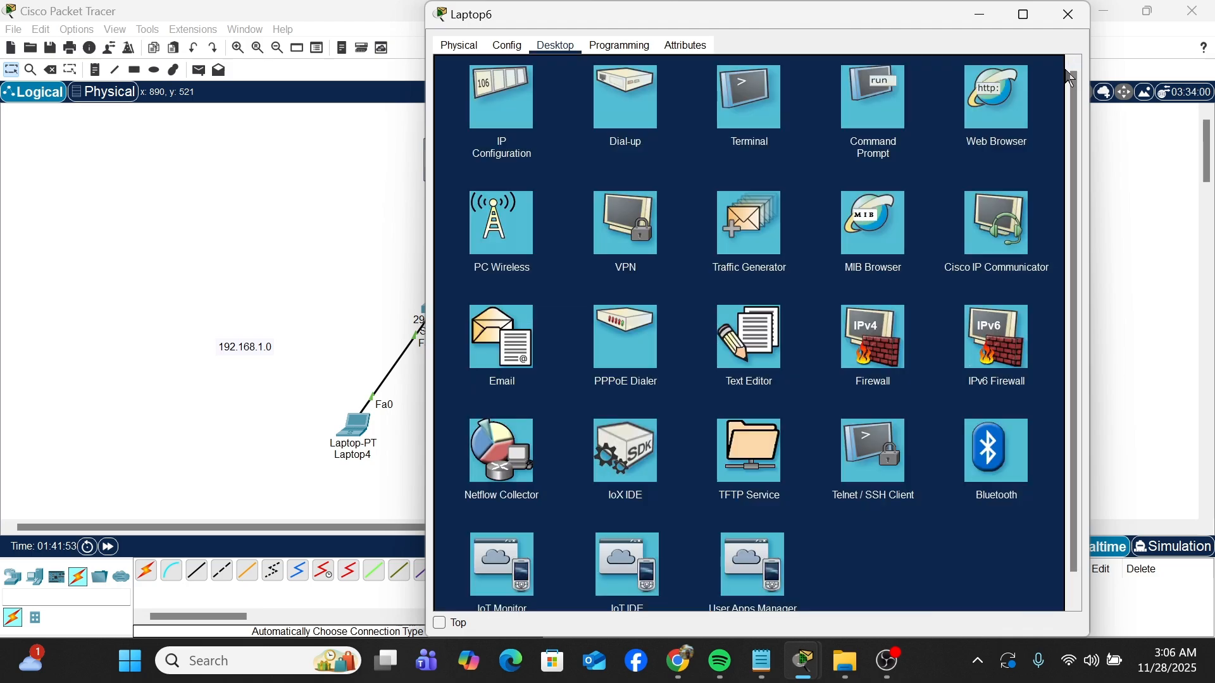
Step: Ping 192.168.1.21 from Laptop6's command prompt to test connectivity between the two networks, and return to the topology
{"action": "left_click", "coordinate": [878, 146]}
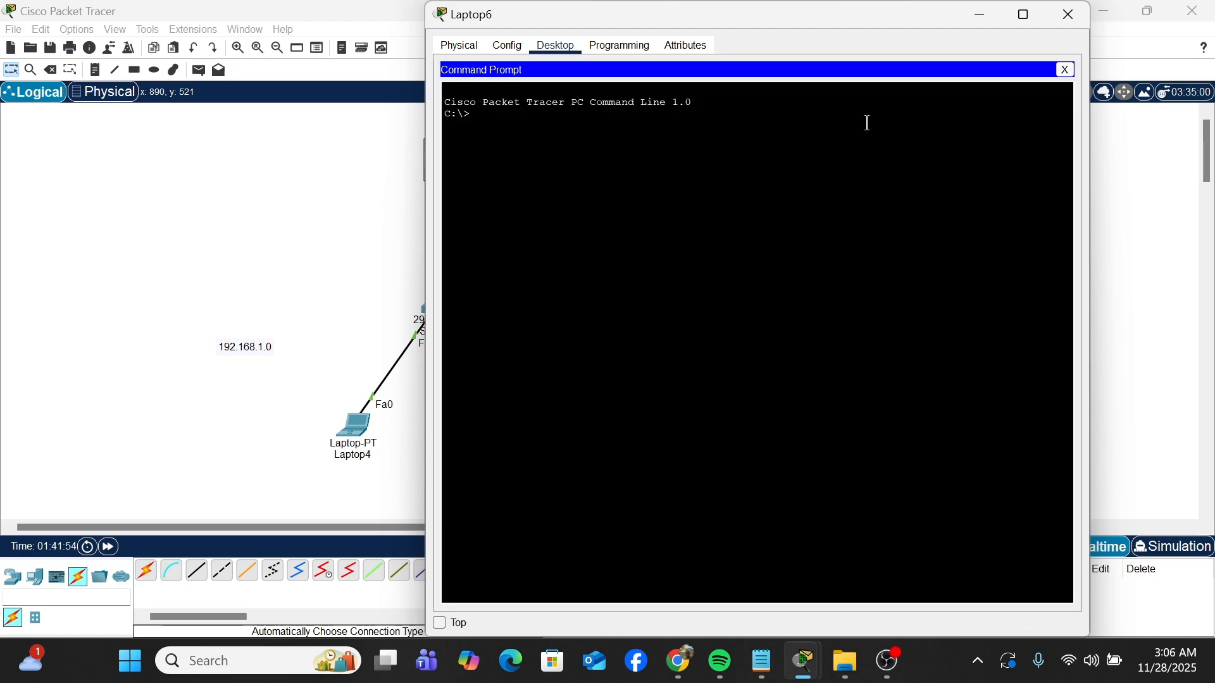
{"action": "type", "text": "PING 192.168"}
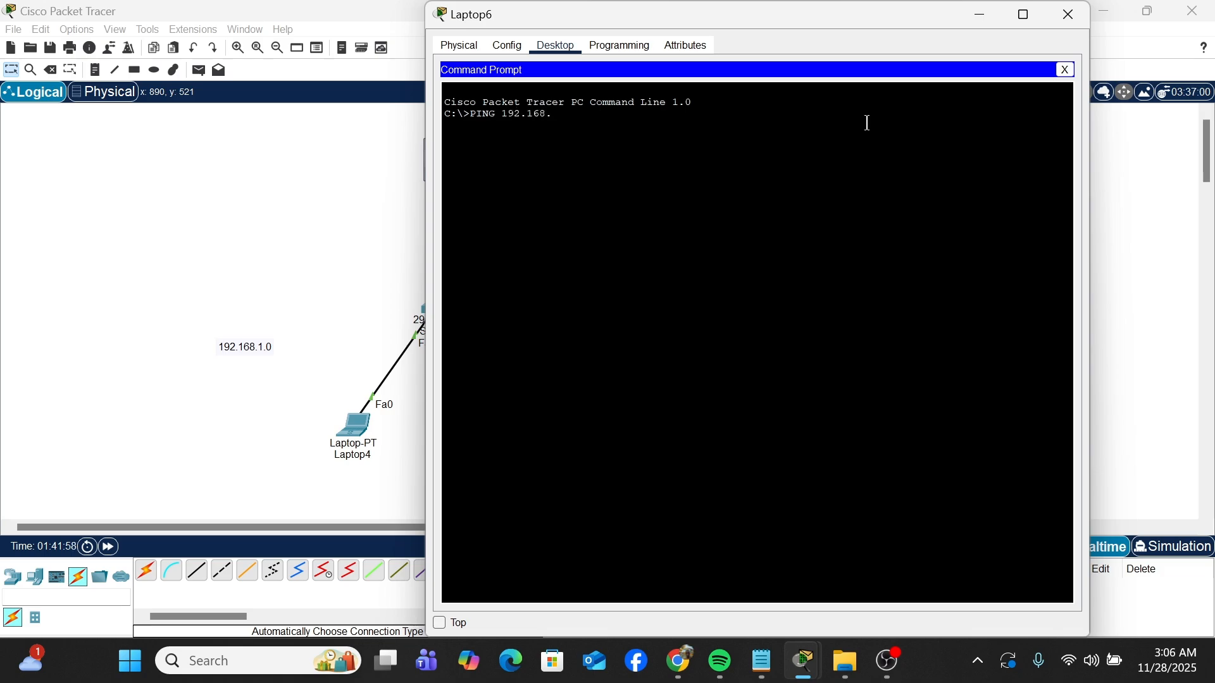
{"action": "type", "text": ".1.21"}
{"action": "key", "text": "Return"}
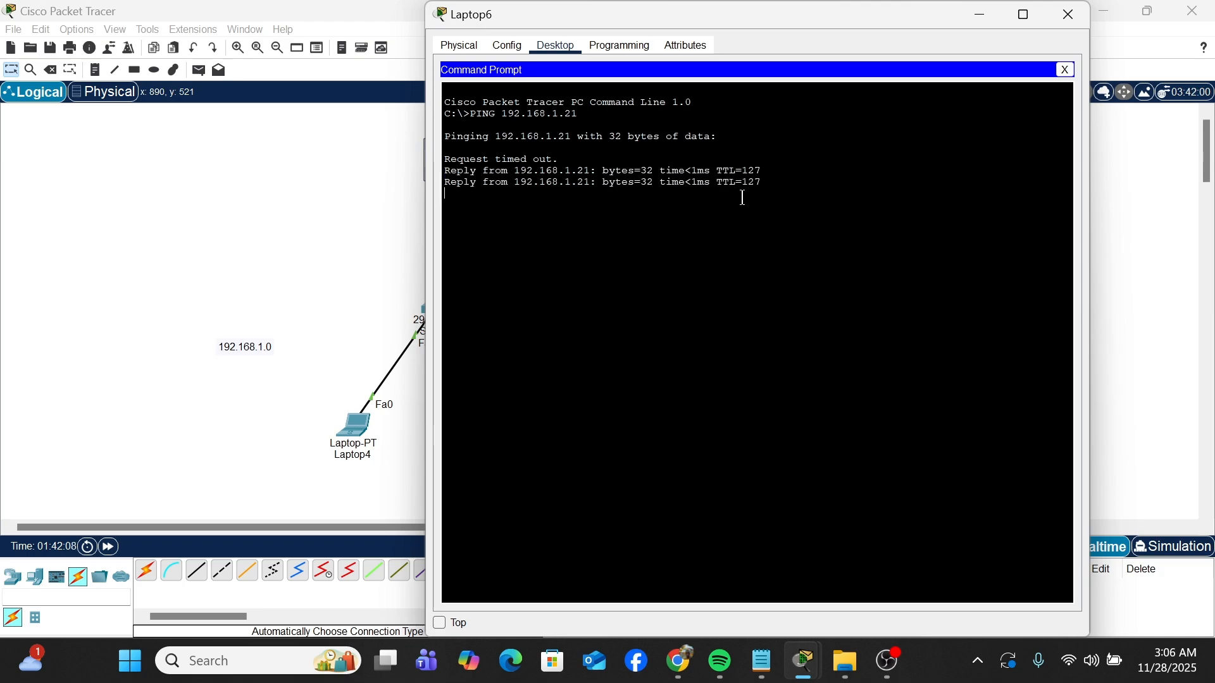
{"action": "left_click", "coordinate": [370, 258]}
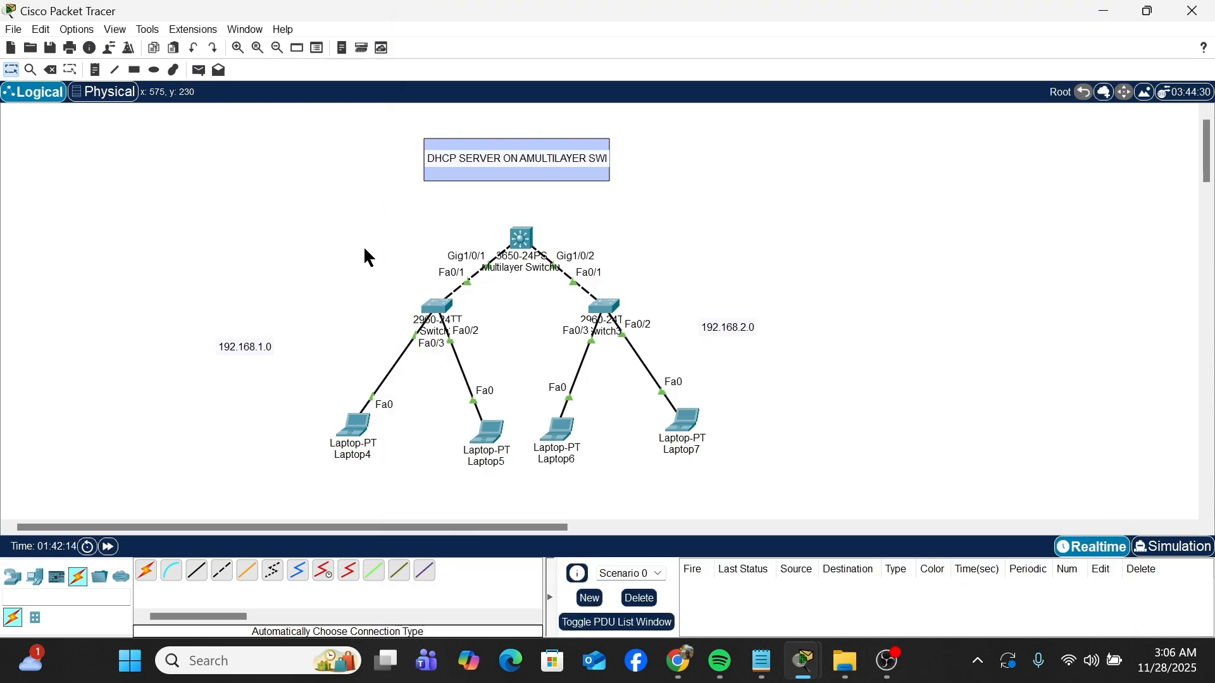
Step: Display the multilayer switch's running configuration with DO SH RUN and examine the DHCP excluded addresses and the pools TECH and VC
{"action": "left_click", "coordinate": [520, 238]}
{"action": "key", "text": "Return"}
{"action": "key", "text": "Return"}
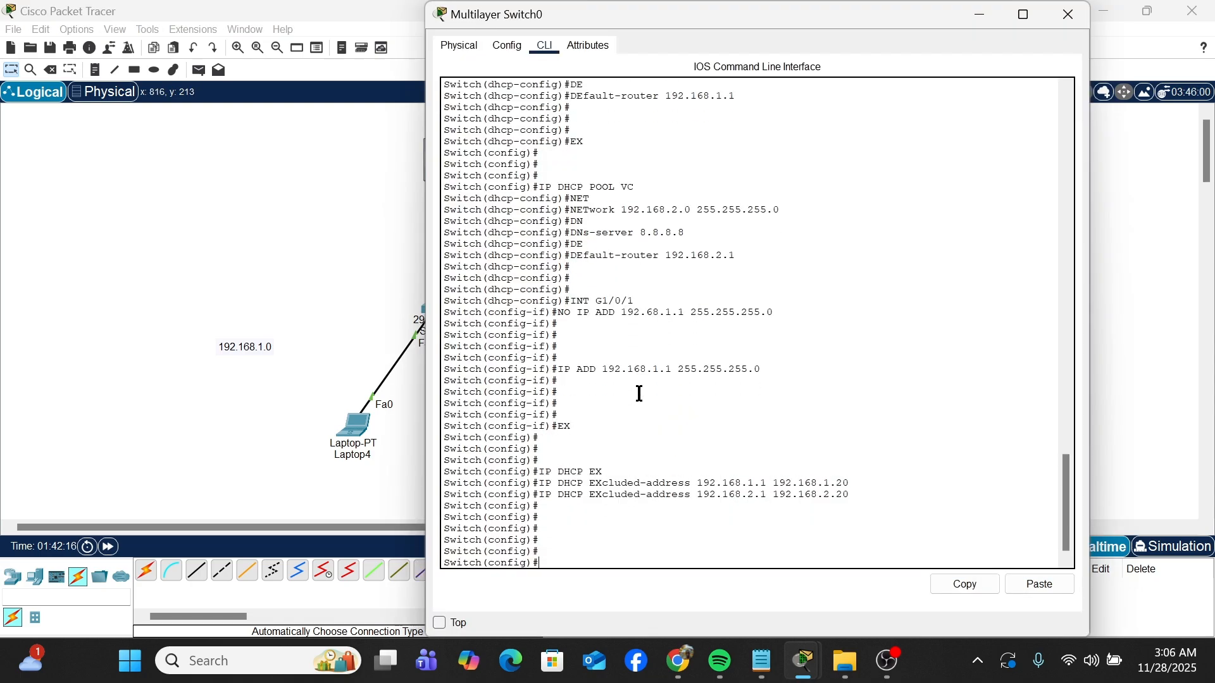
{"action": "type", "text": "DO SH RUN"}
{"action": "key", "text": "Return"}
{"action": "key", "text": "Return"}
{"action": "key", "text": "Return"}
{"action": "key", "text": "Return"}
{"action": "key", "text": "Return"}
{"action": "key", "text": "Return"}
{"action": "key", "text": "Return"}
{"action": "key", "text": "Return"}
{"action": "key", "text": "Return"}
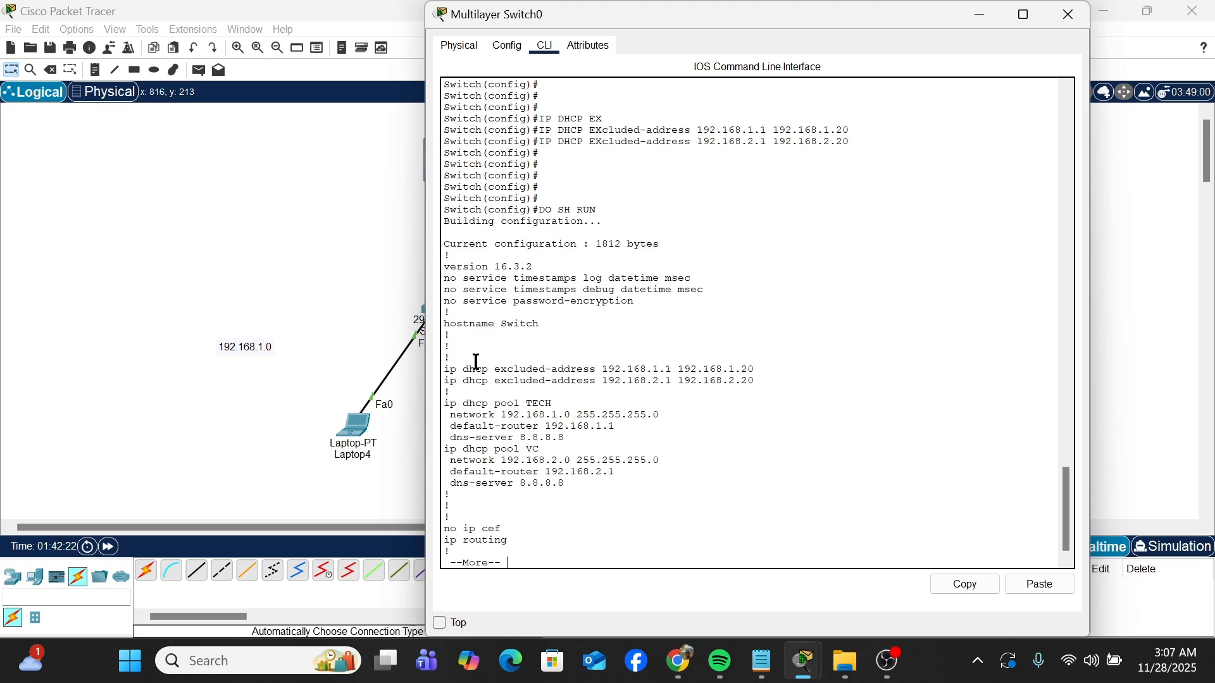
{"action": "left_click_drag", "start_coordinate": [446, 371], "coordinate": [603, 480]}
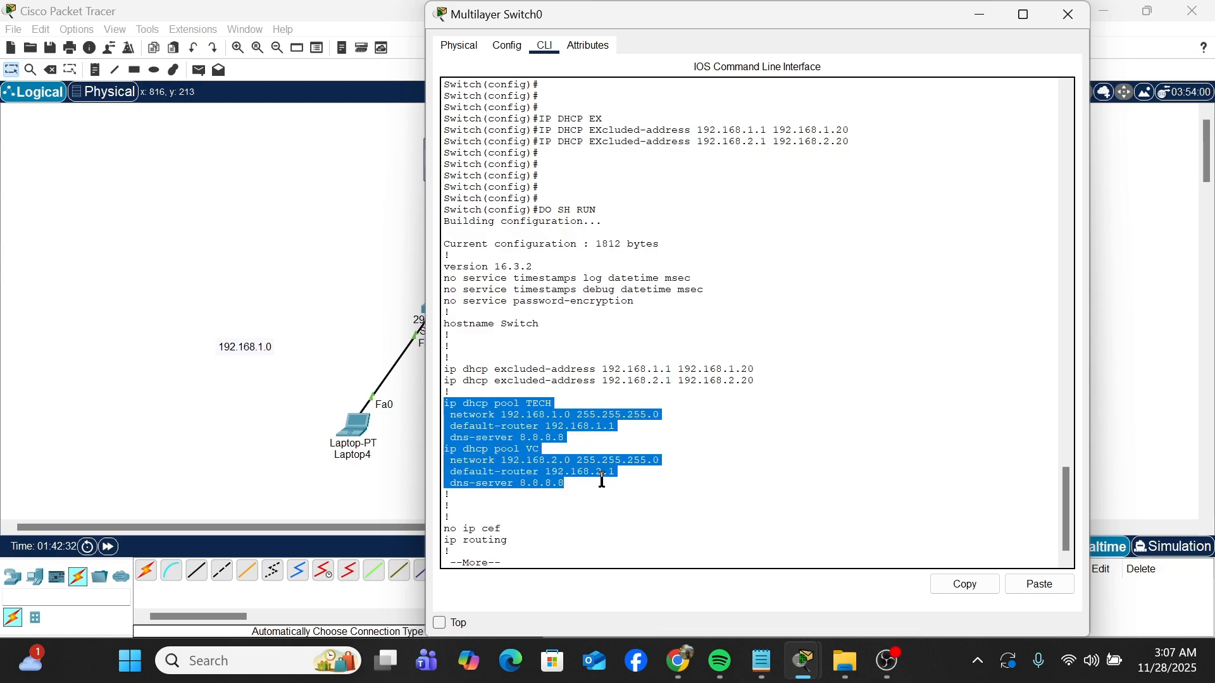
{"action": "left_click", "coordinate": [364, 360]}
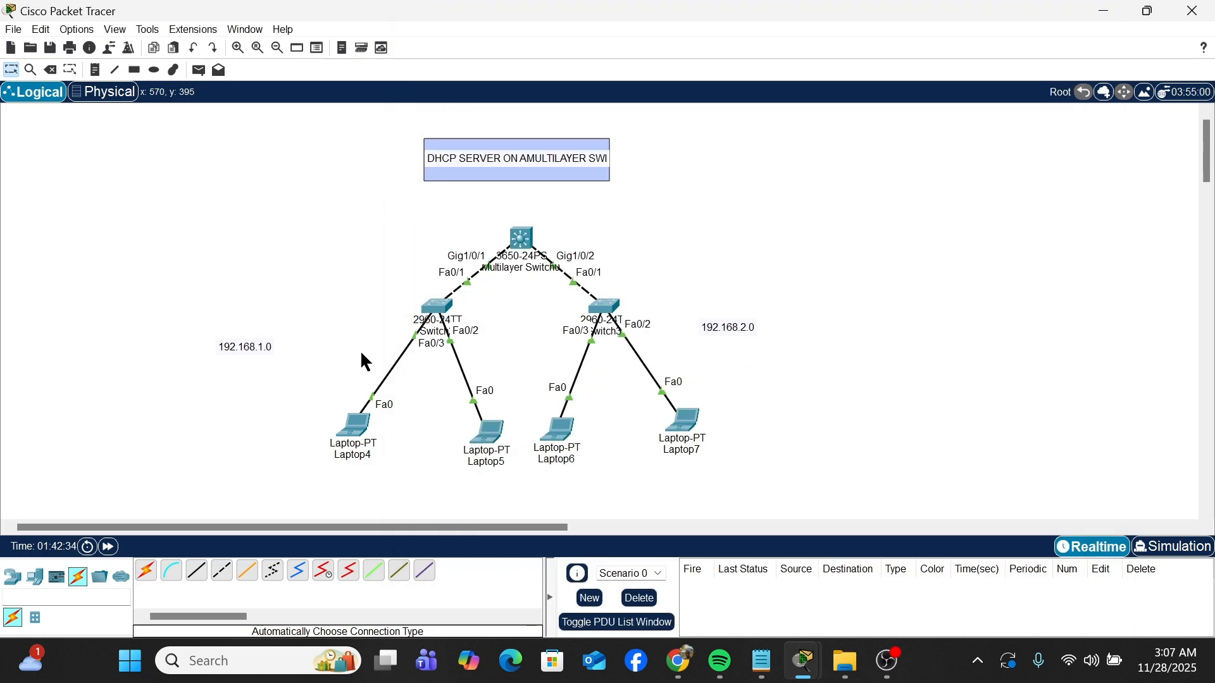